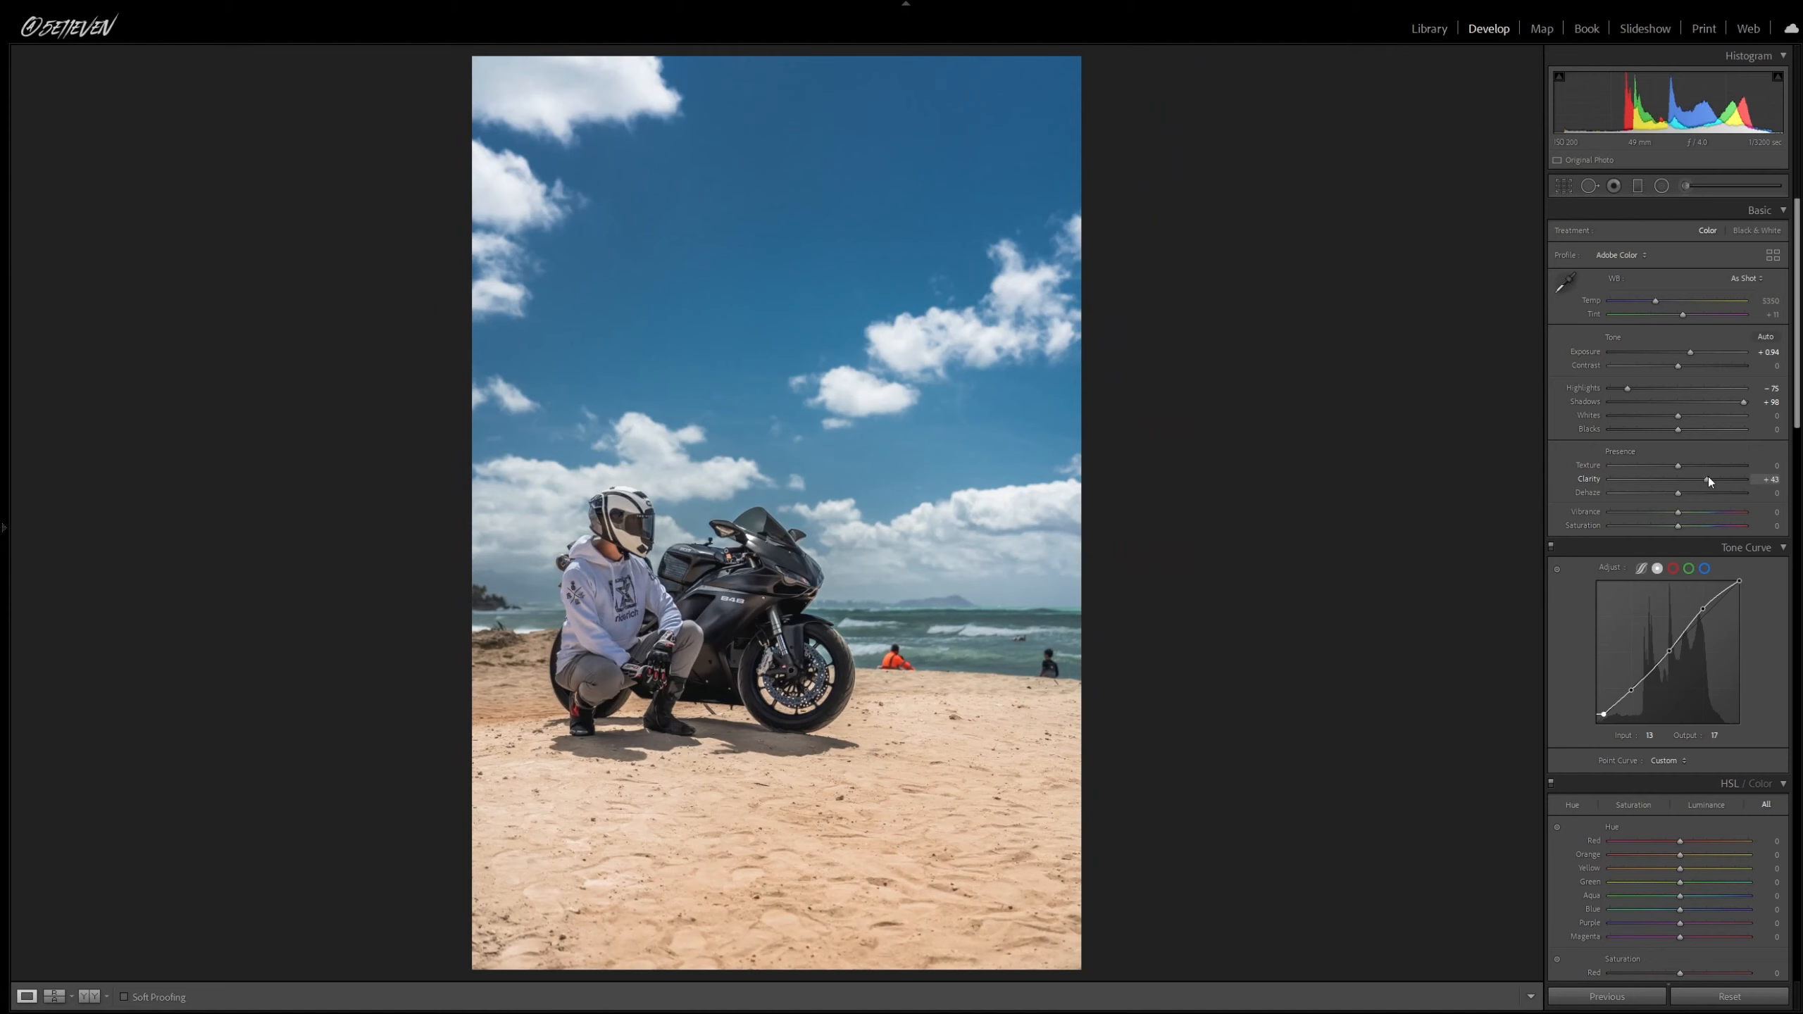
- Set Clarity to +29 and Texture to +19 for the photo
mouse_move(1708, 481)
left_mouse_down()
mouse_move(1745, 481)
mouse_move(1697, 481)
left_mouse_up()
left_click(602, 835)
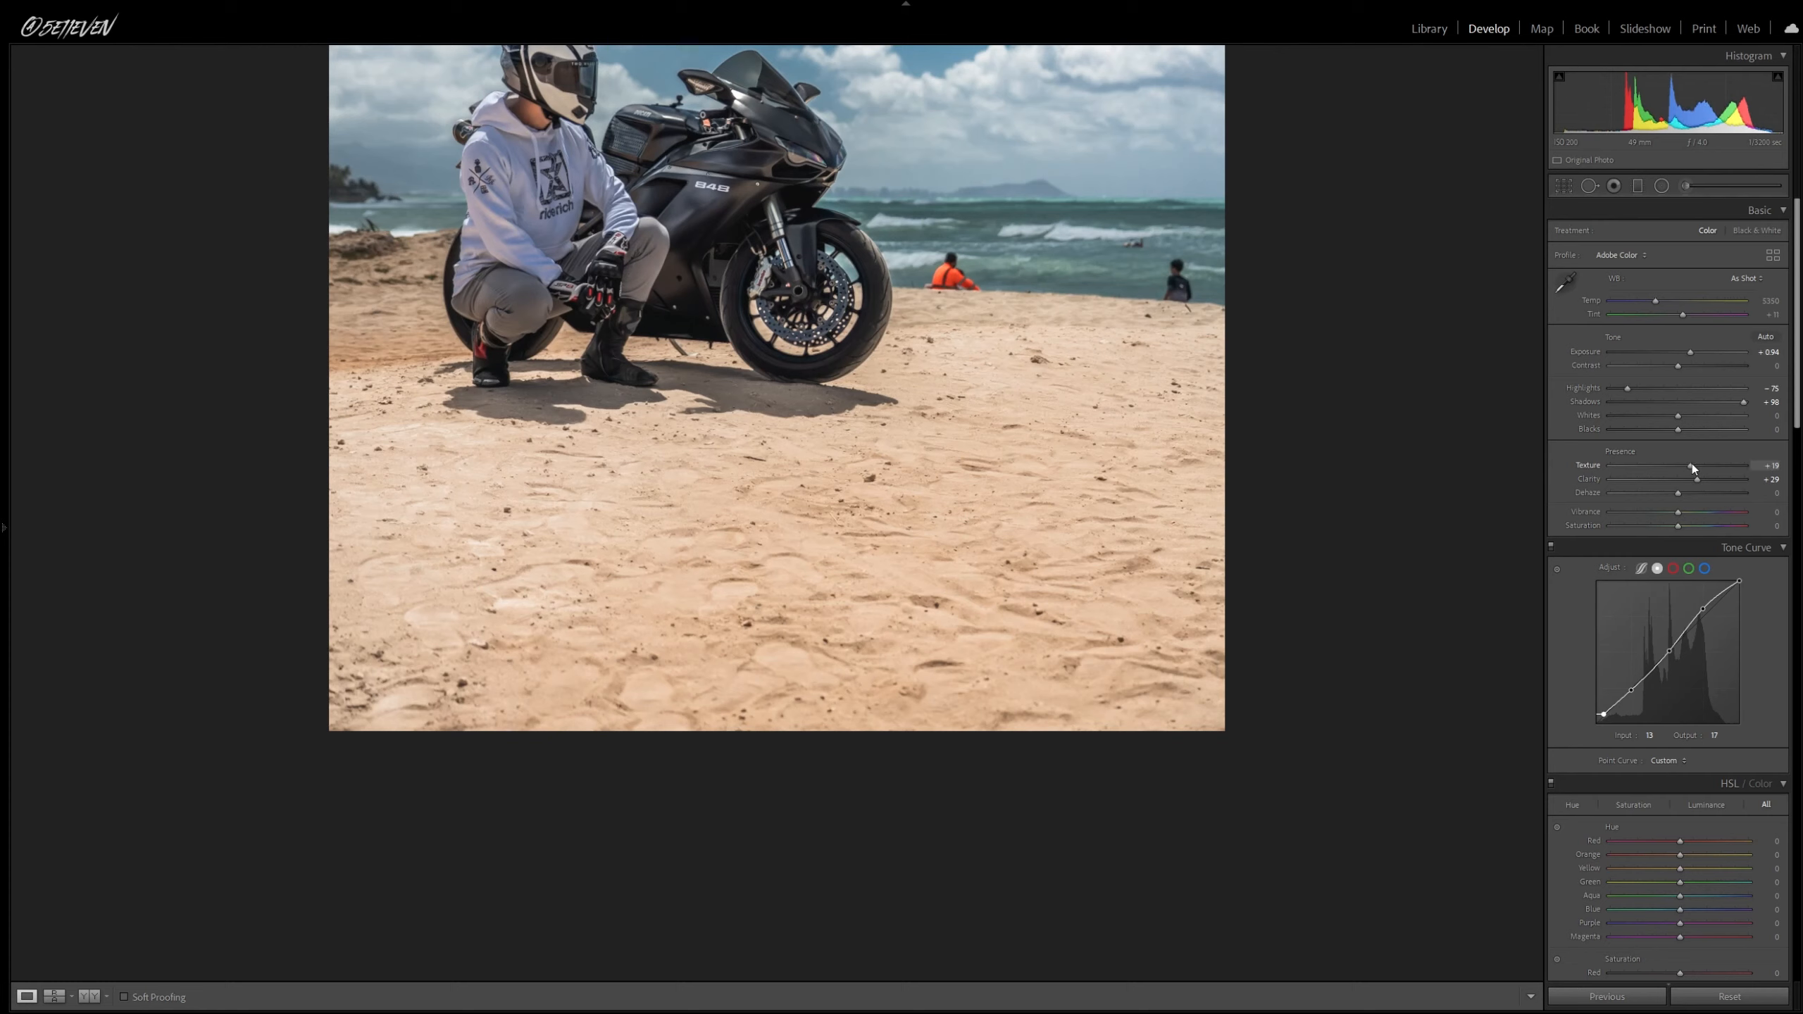
left_click(964, 465)
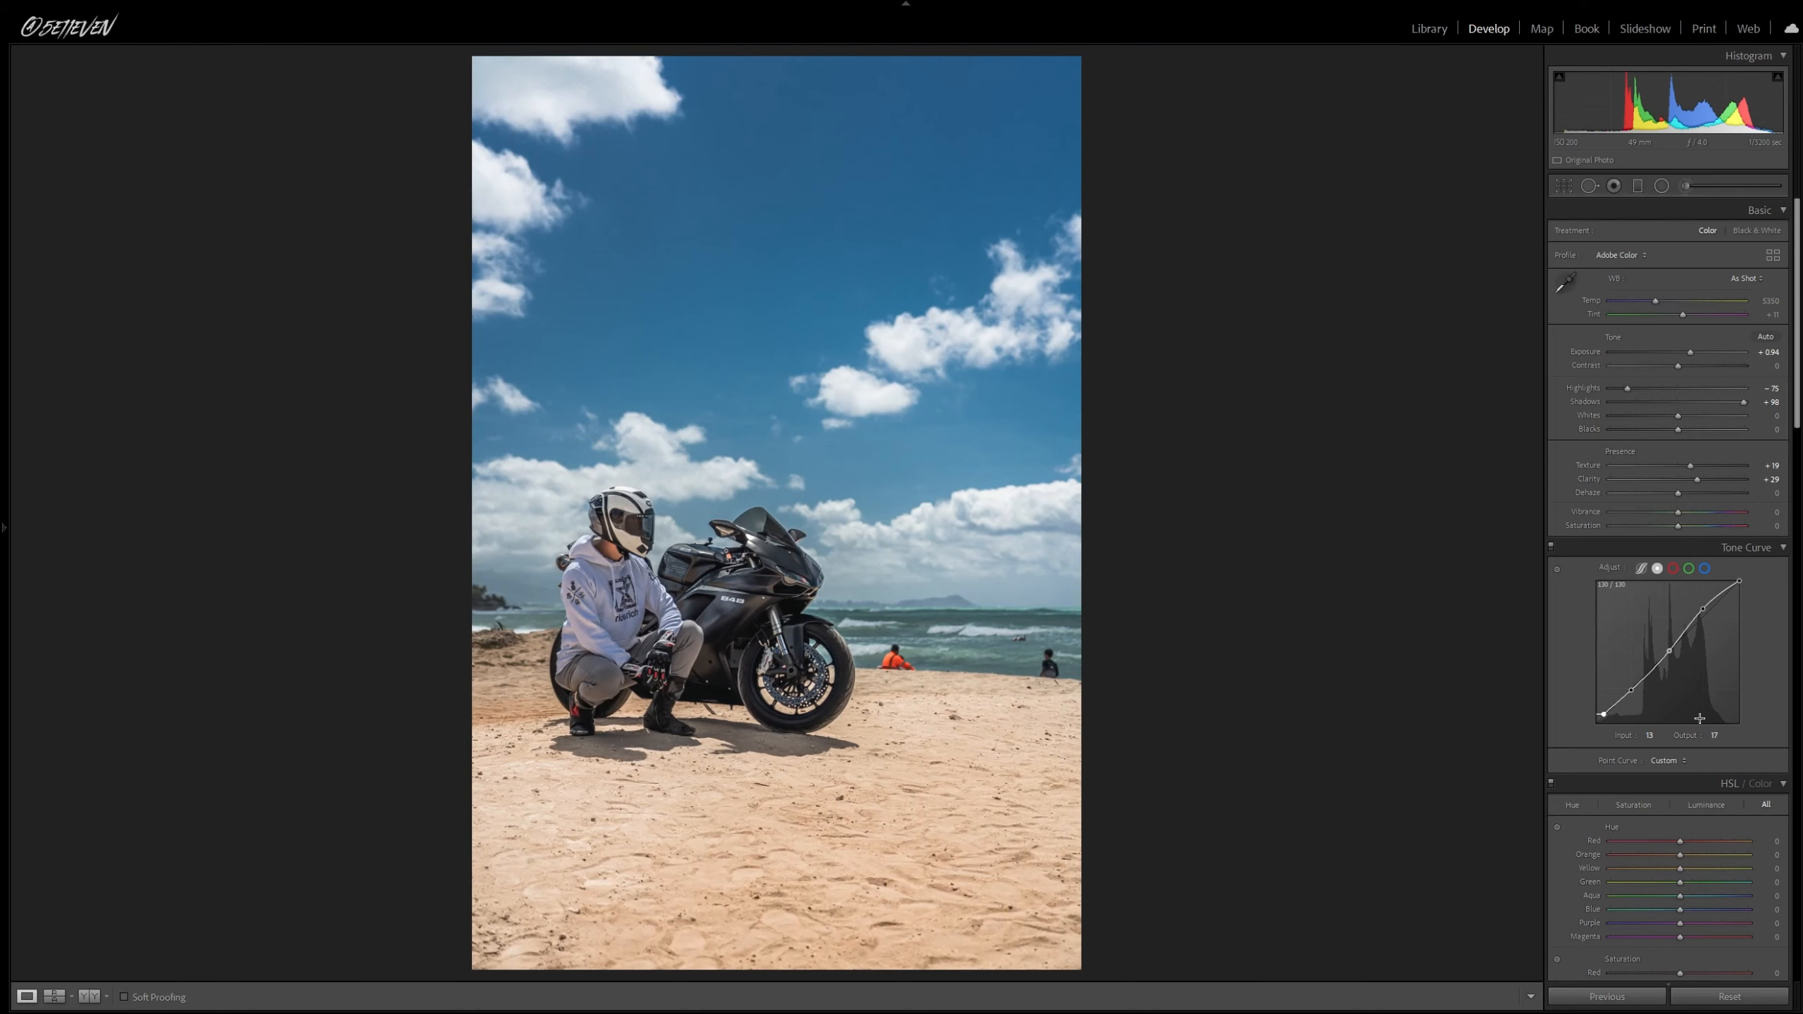
- In the colour calibration, set the Blue Primary hue to -14 and shift the Red Primary hue slightly negative
scroll(1676, 764, "down", 20)
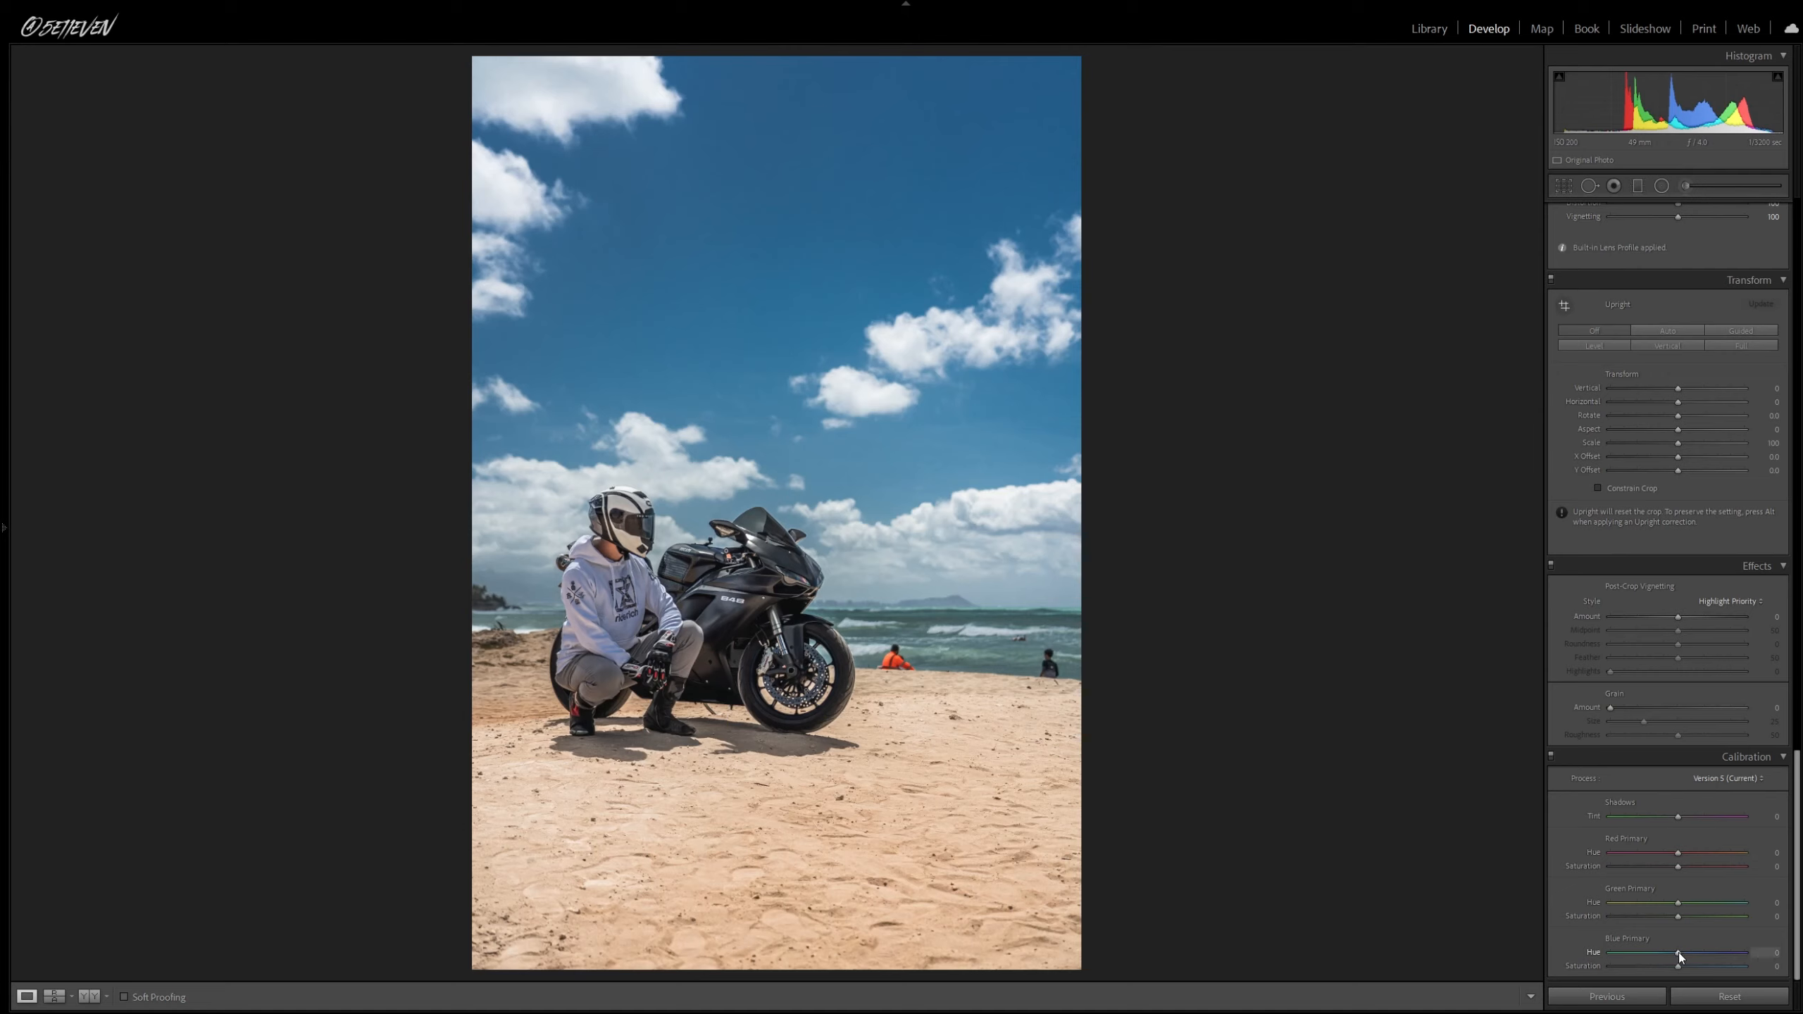
left_click_drag(1676, 953, 1668, 952)
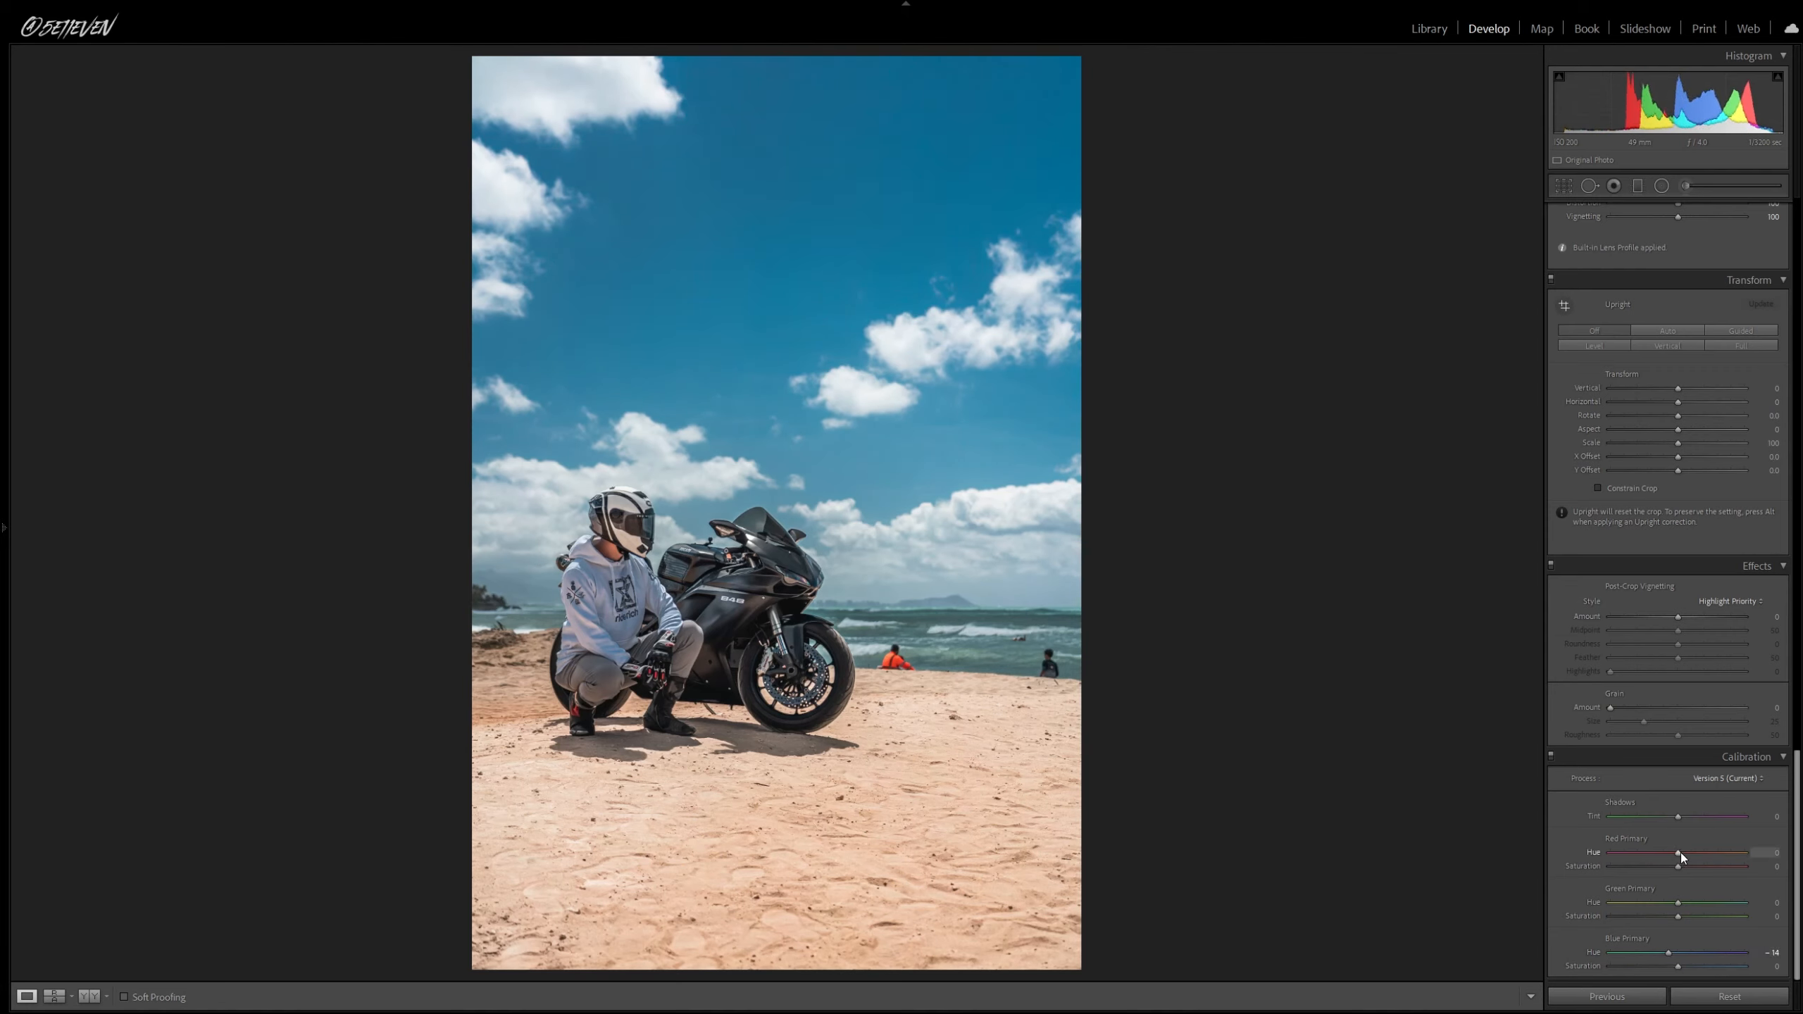
mouse_move(1671, 856)
left_mouse_down()
mouse_move(1651, 854)
mouse_move(1668, 856)
left_mouse_up()
- Raise the Orange luminance to +80 to brighten the sand
scroll(1652, 685, "up", 5)
scroll(1668, 713, "up", 10)
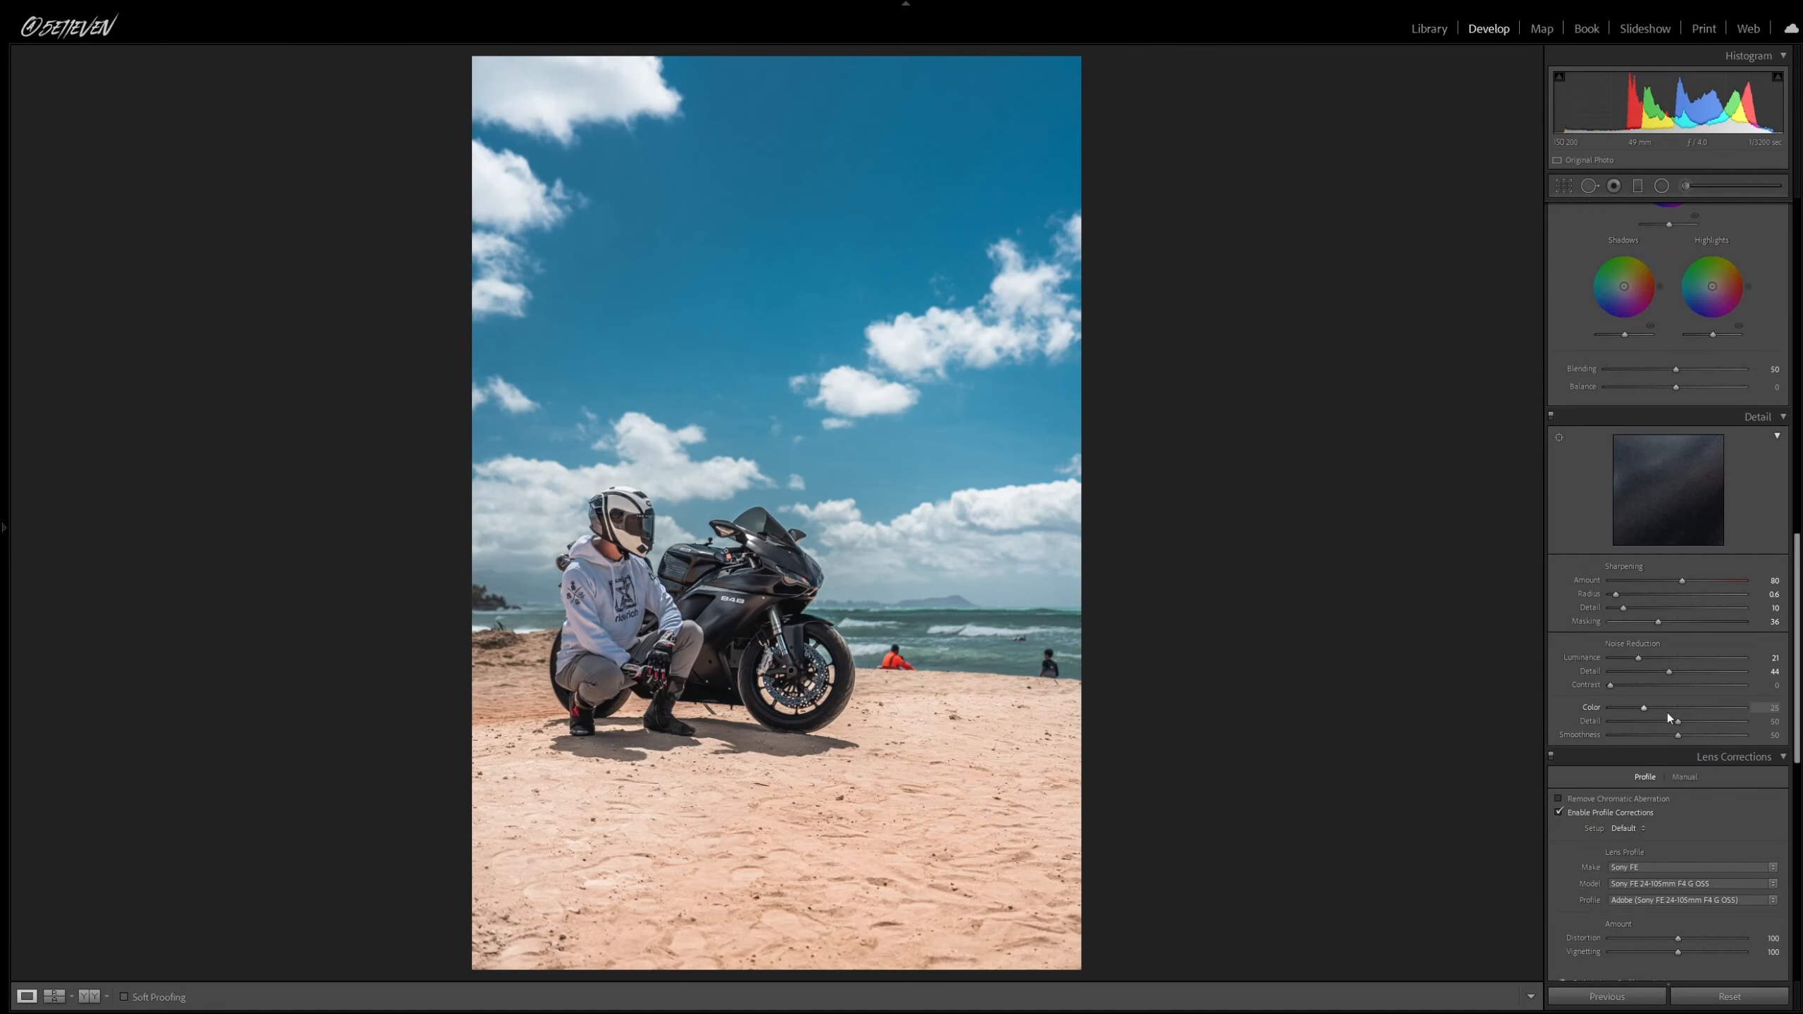
scroll(1689, 731, "up", 3)
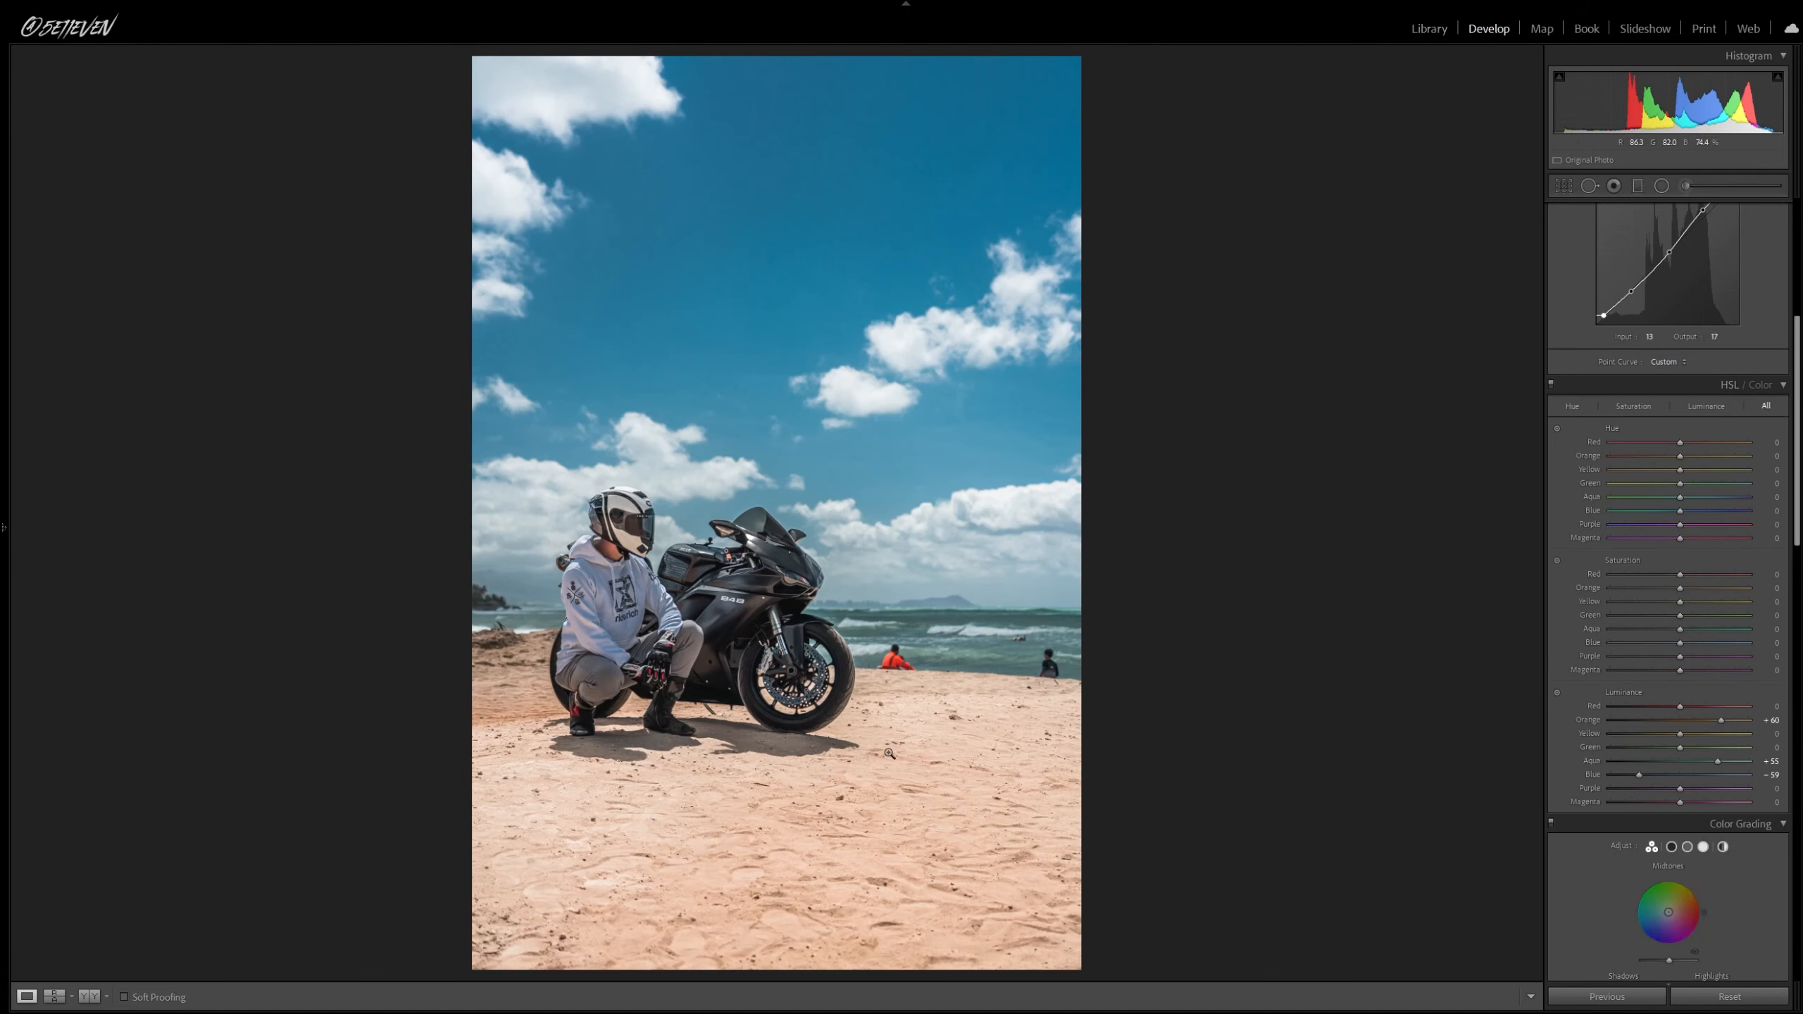
left_click_drag(1721, 719, 1735, 719)
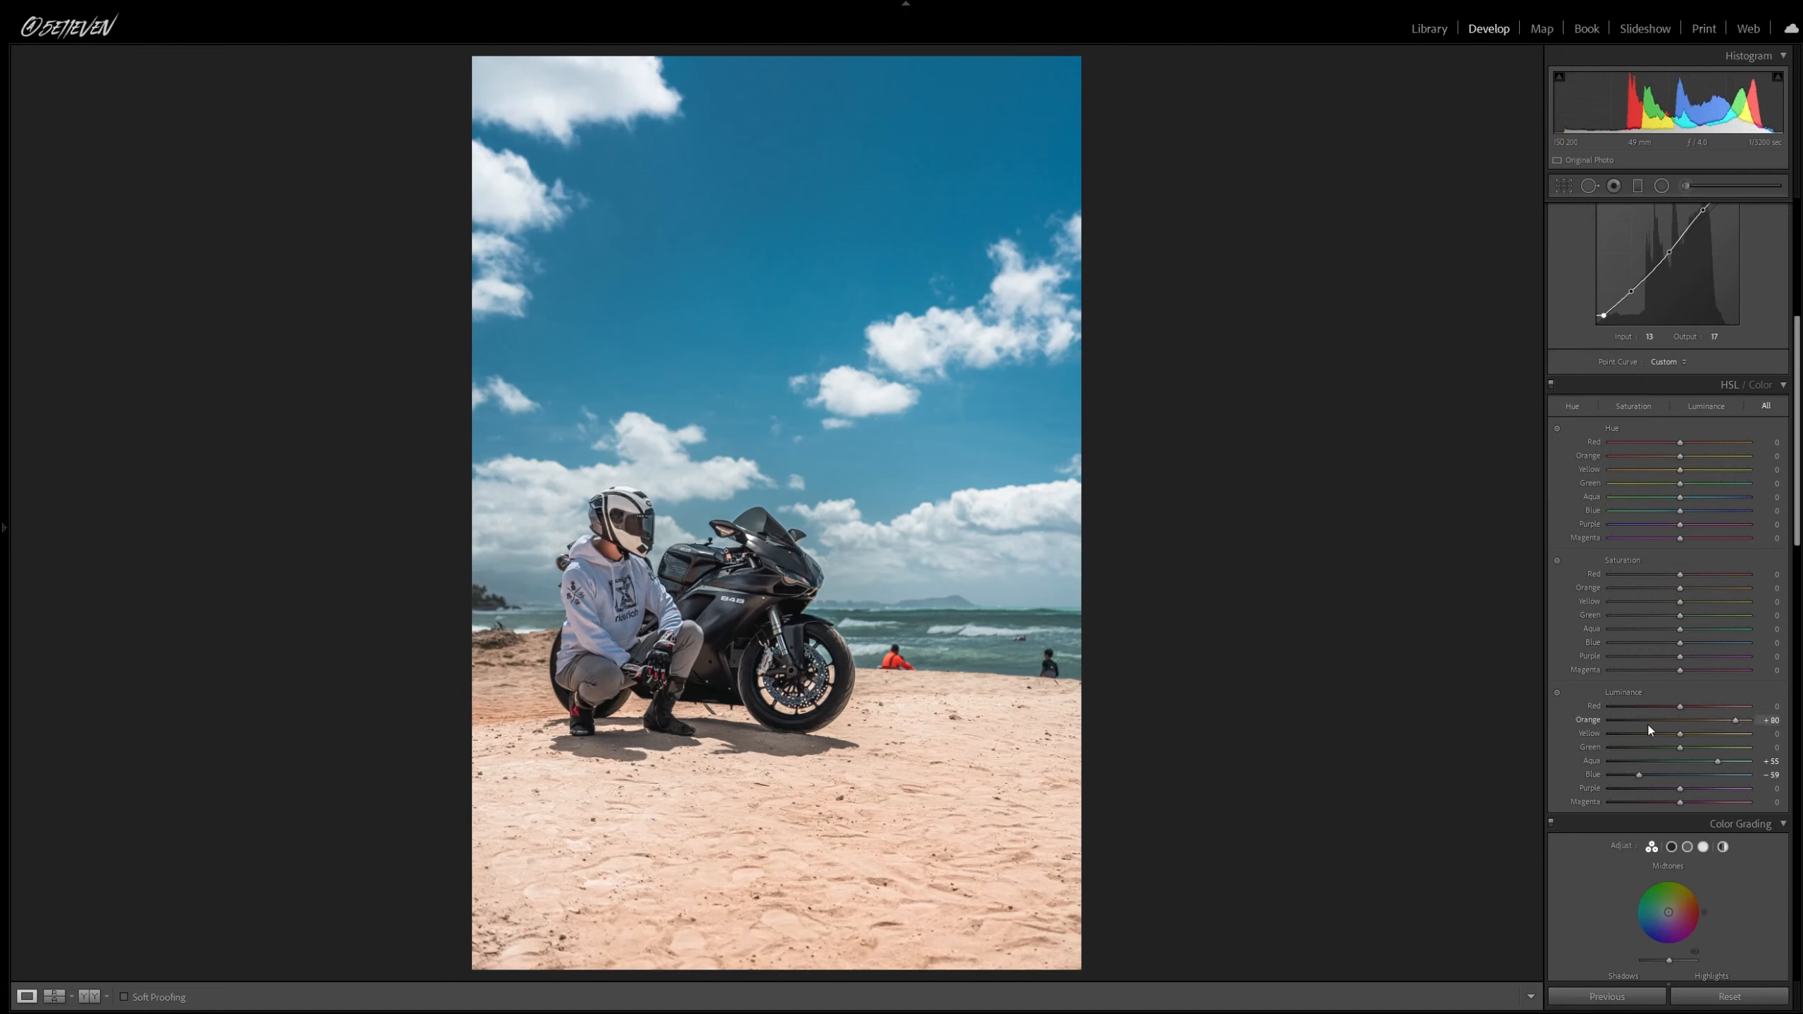
- Paint a local Adjustment Brush mask onto the rider around the neck and hoodie, and set its exposure to 2.79
scroll(1693, 701, "up", 5)
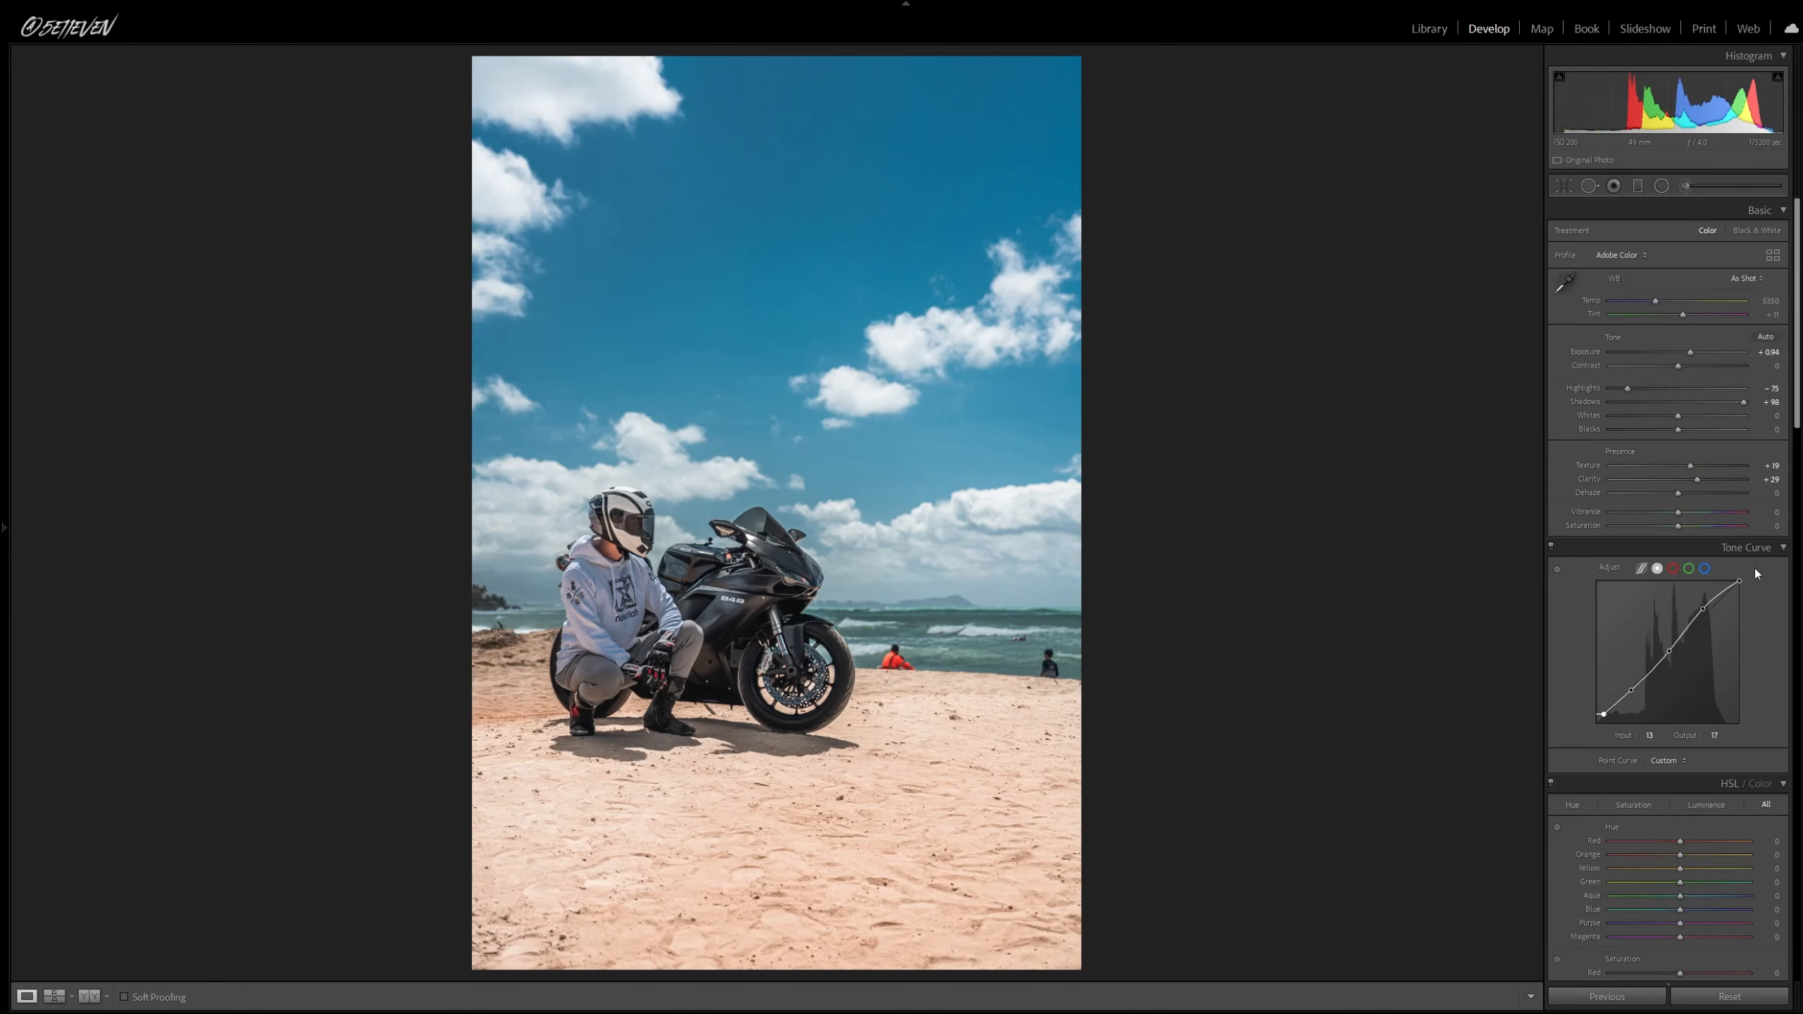
left_click(643, 623)
left_click_drag(587, 509, 721, 562)
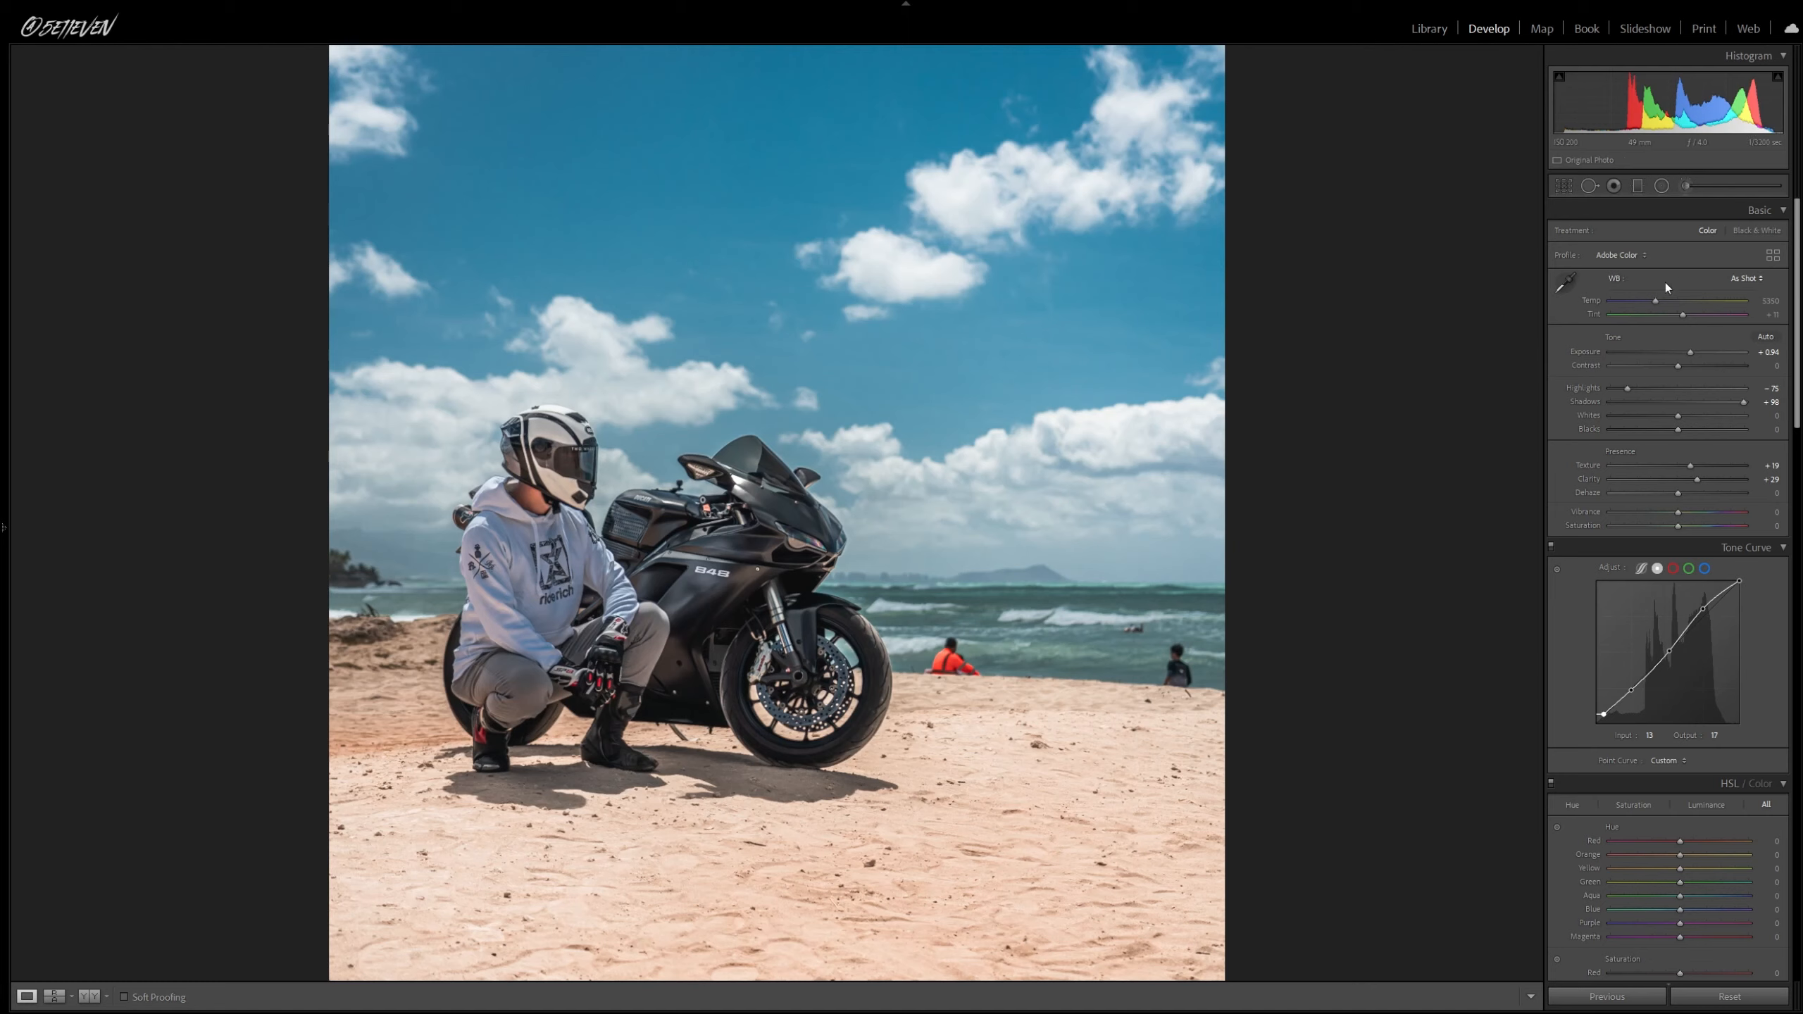
left_click(1686, 186)
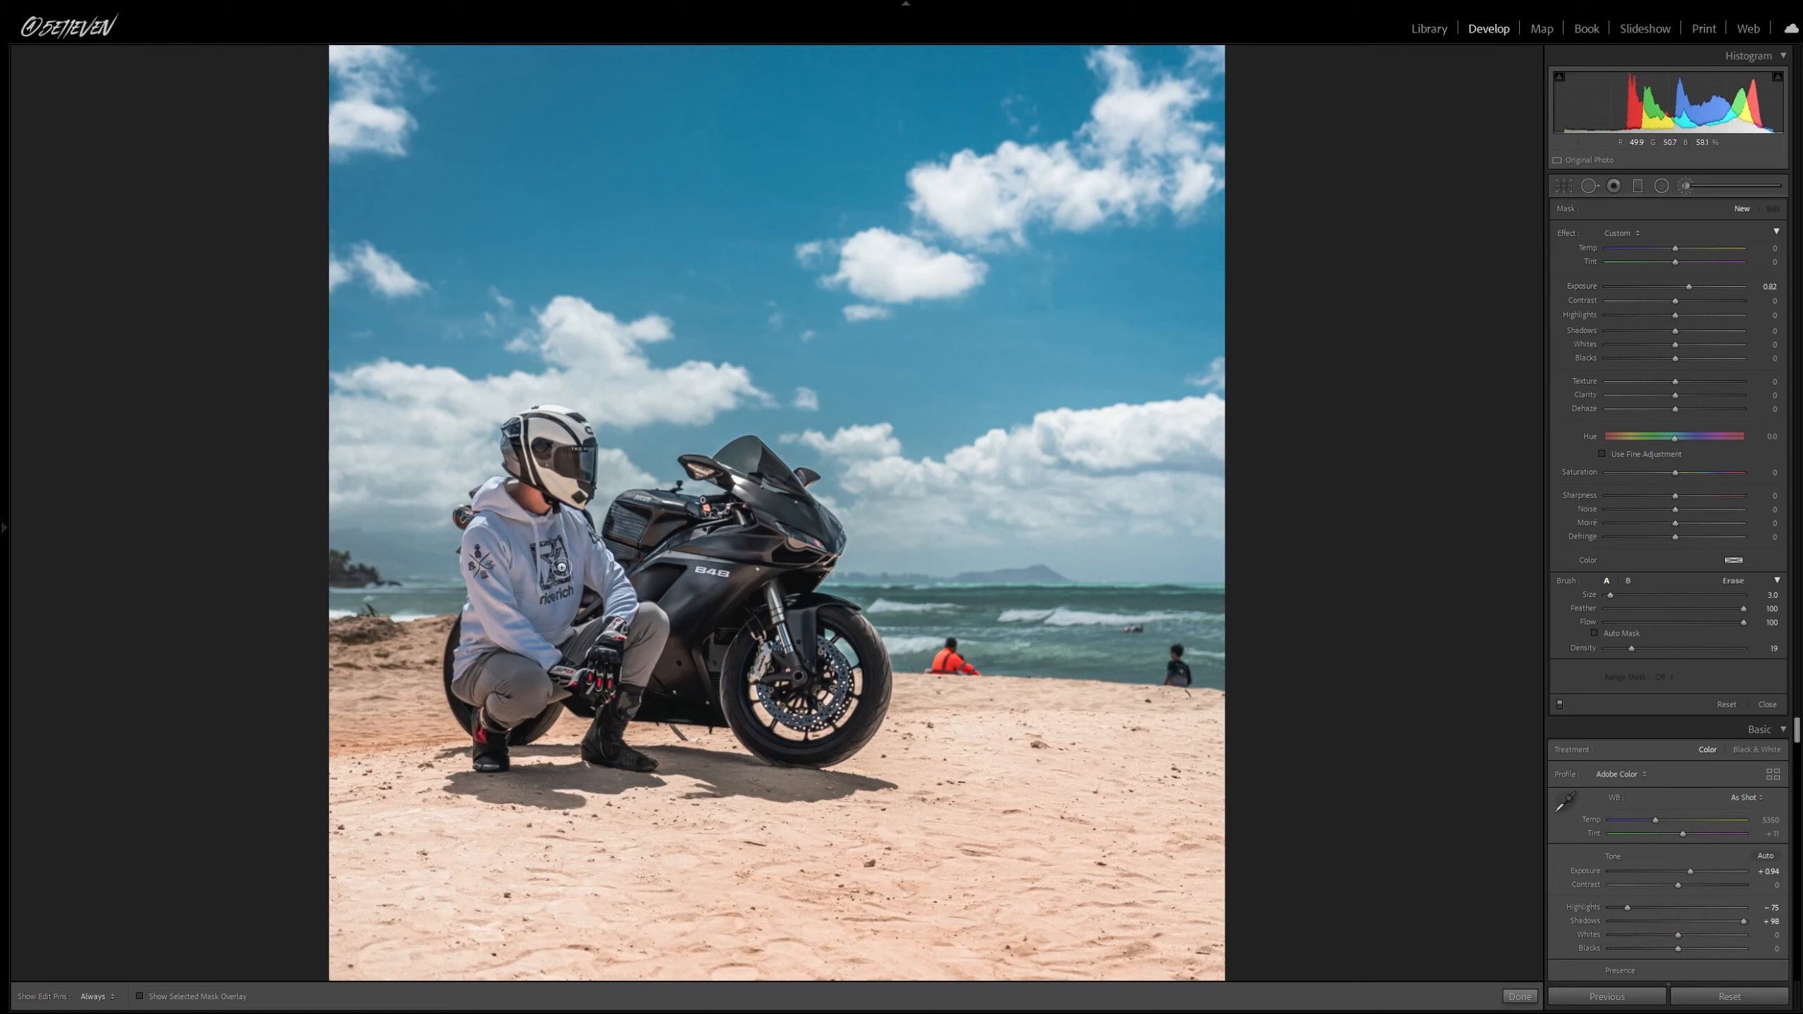
scroll(561, 567, "up", 5)
scroll(543, 535, "down", 2)
scroll(558, 574, "up", 2)
key("h")
key("h")
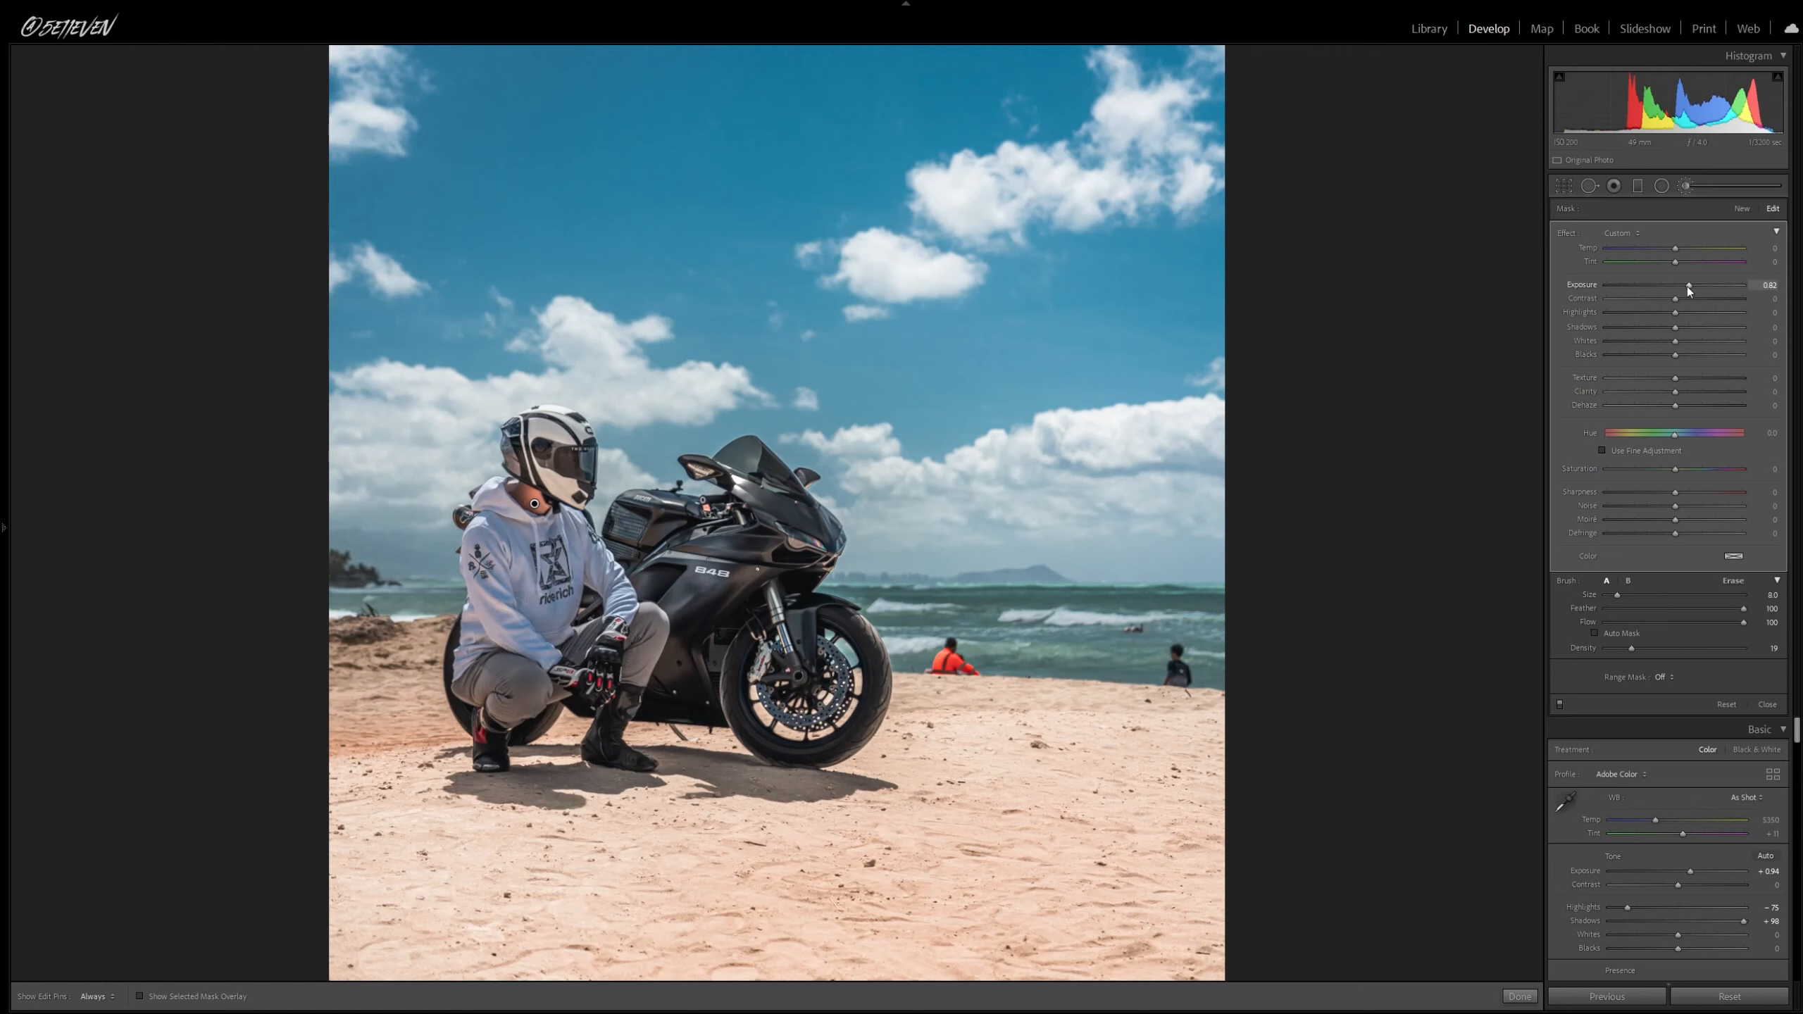
left_click_drag(1692, 284, 1705, 283)
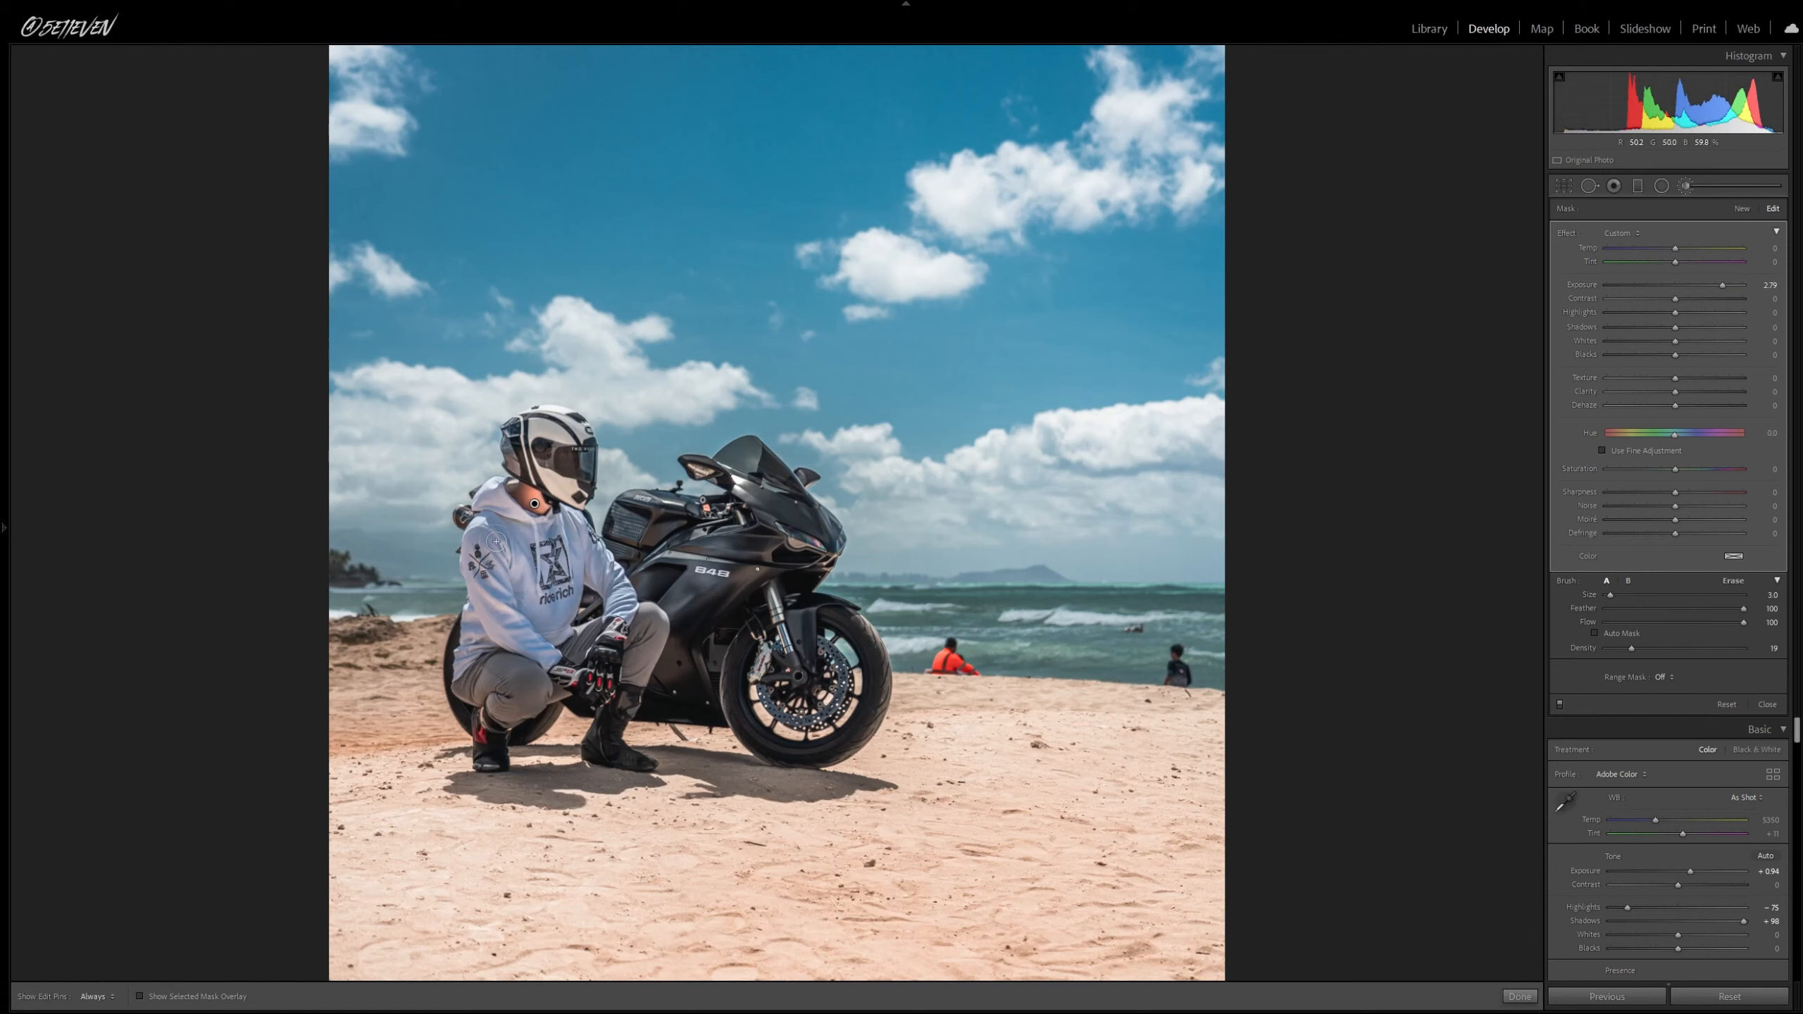
- Extend the rider's brightening mask over the grey trousers with a size 4 brush
key("h")
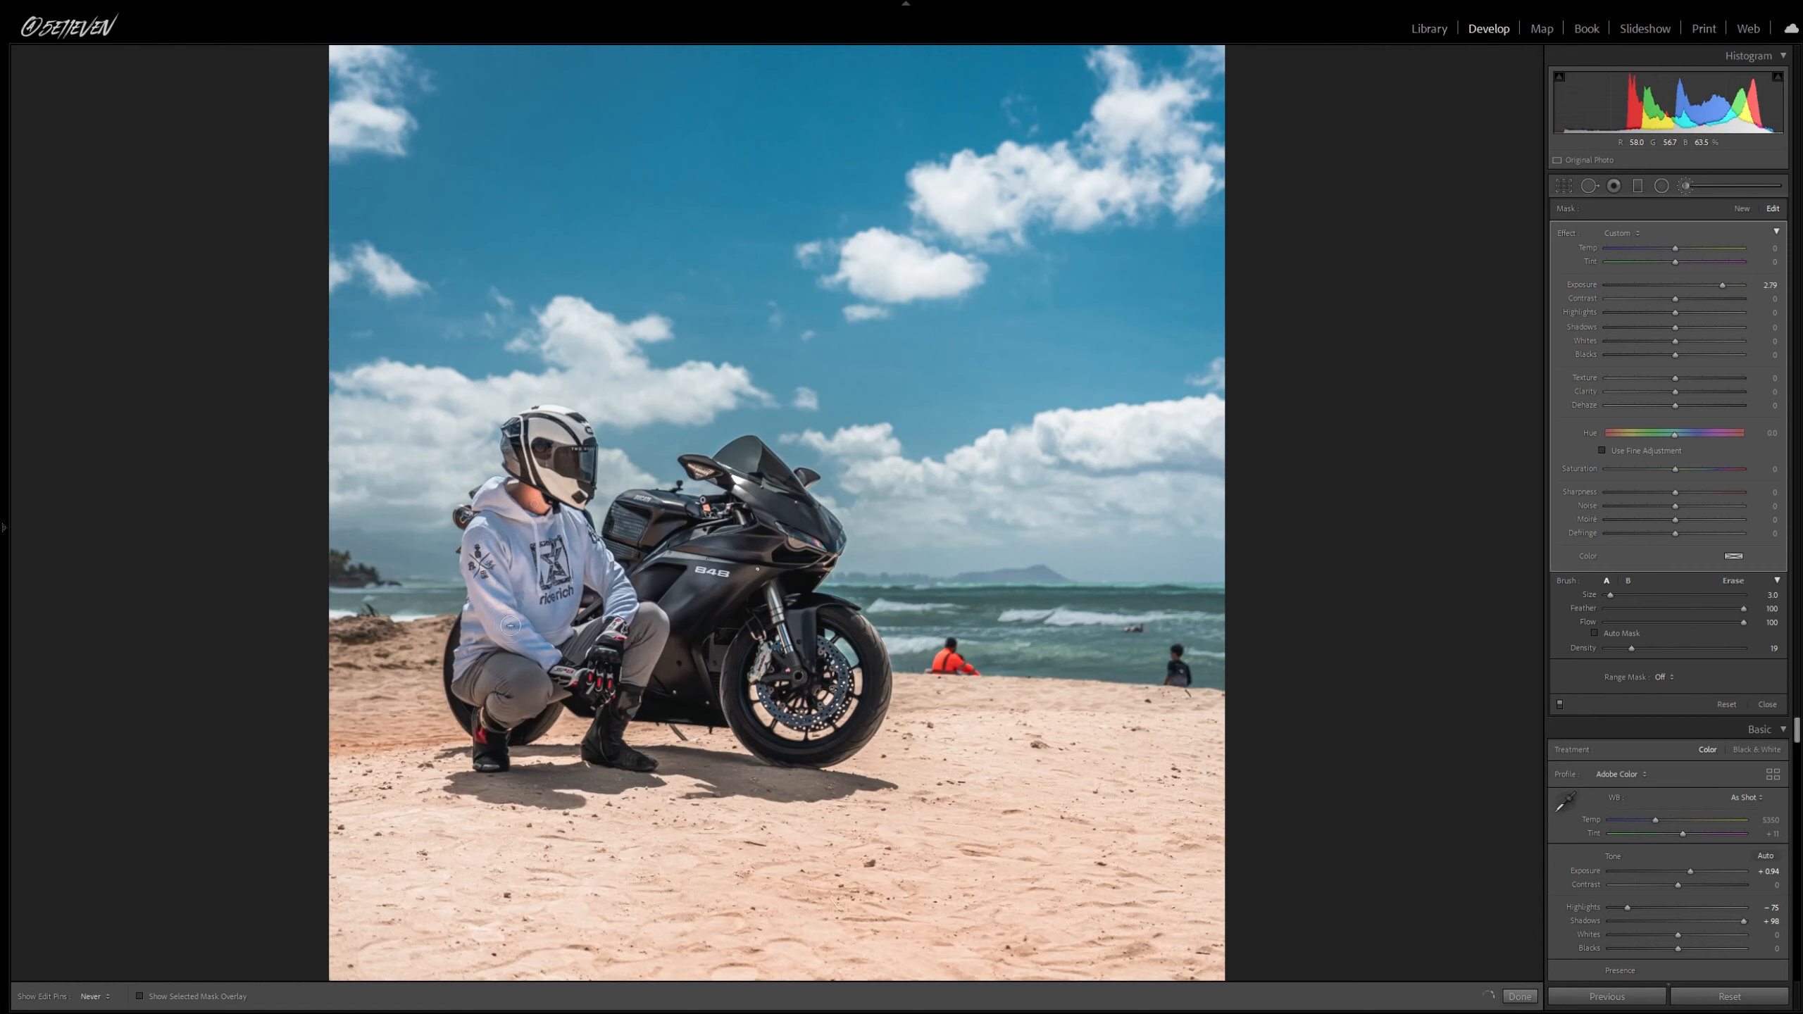
key("h")
key("]")
key("h")
left_click_drag(472, 682, 527, 676)
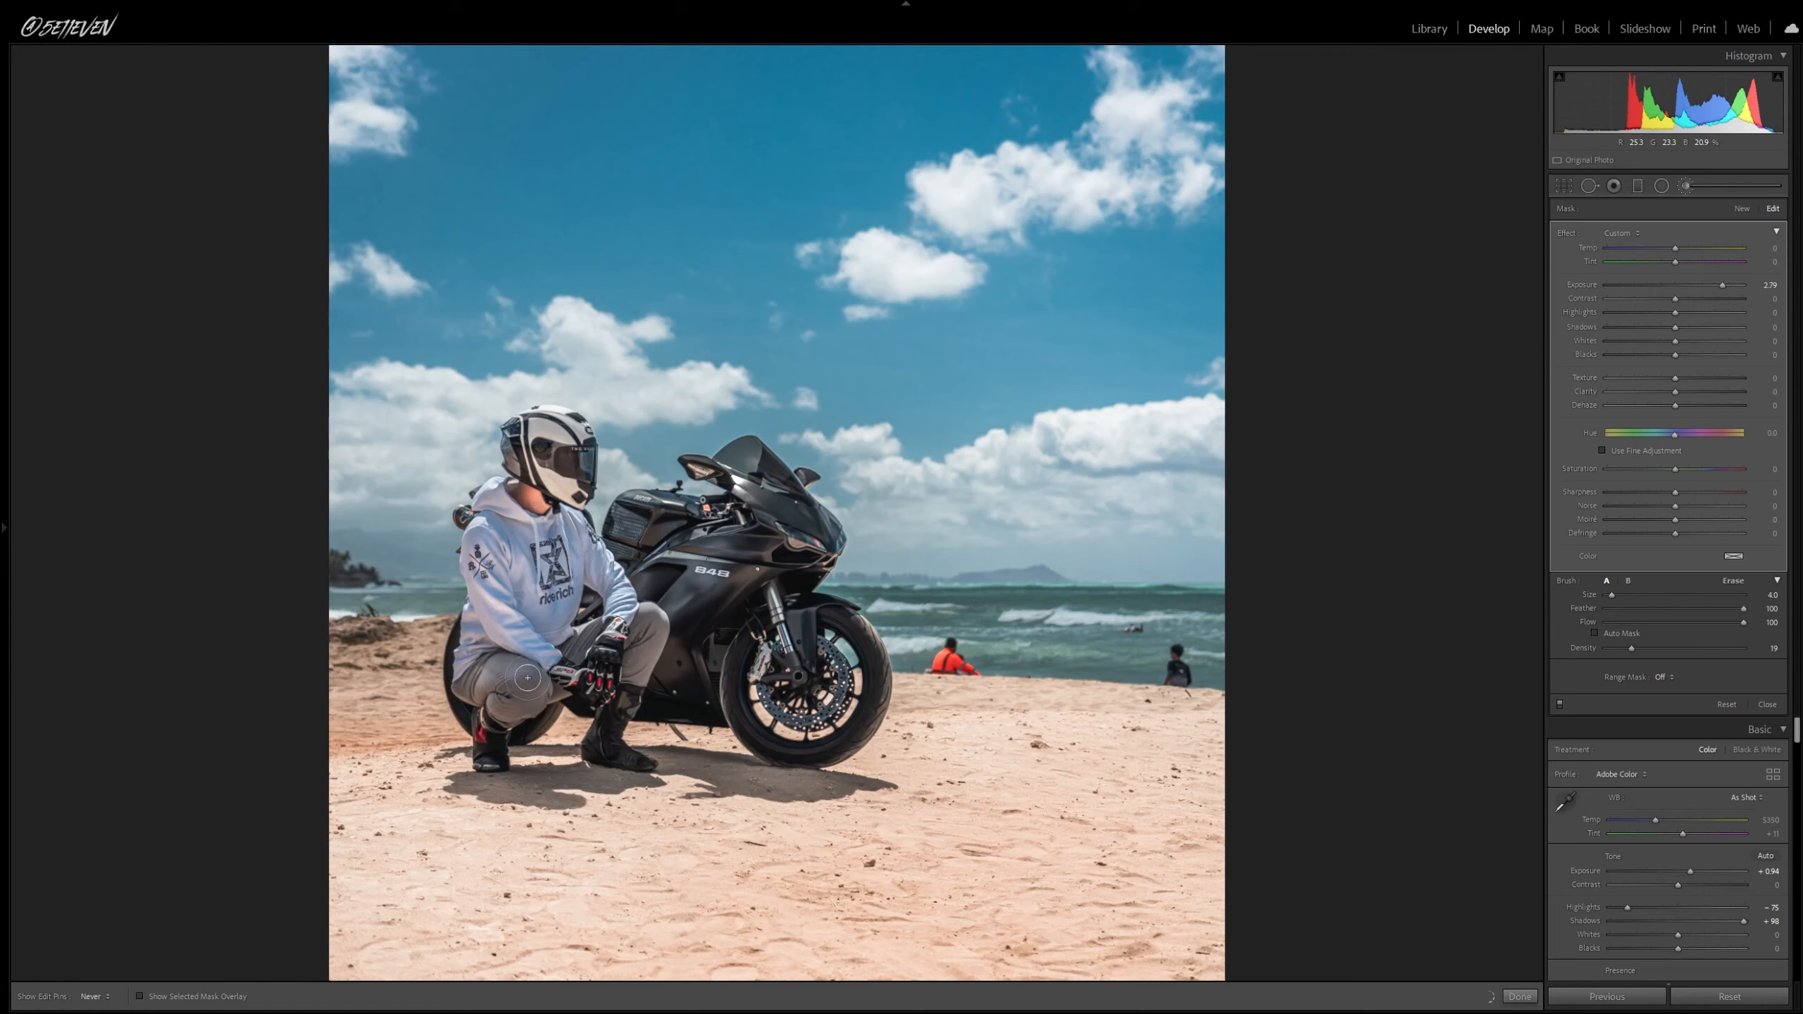
key("h")
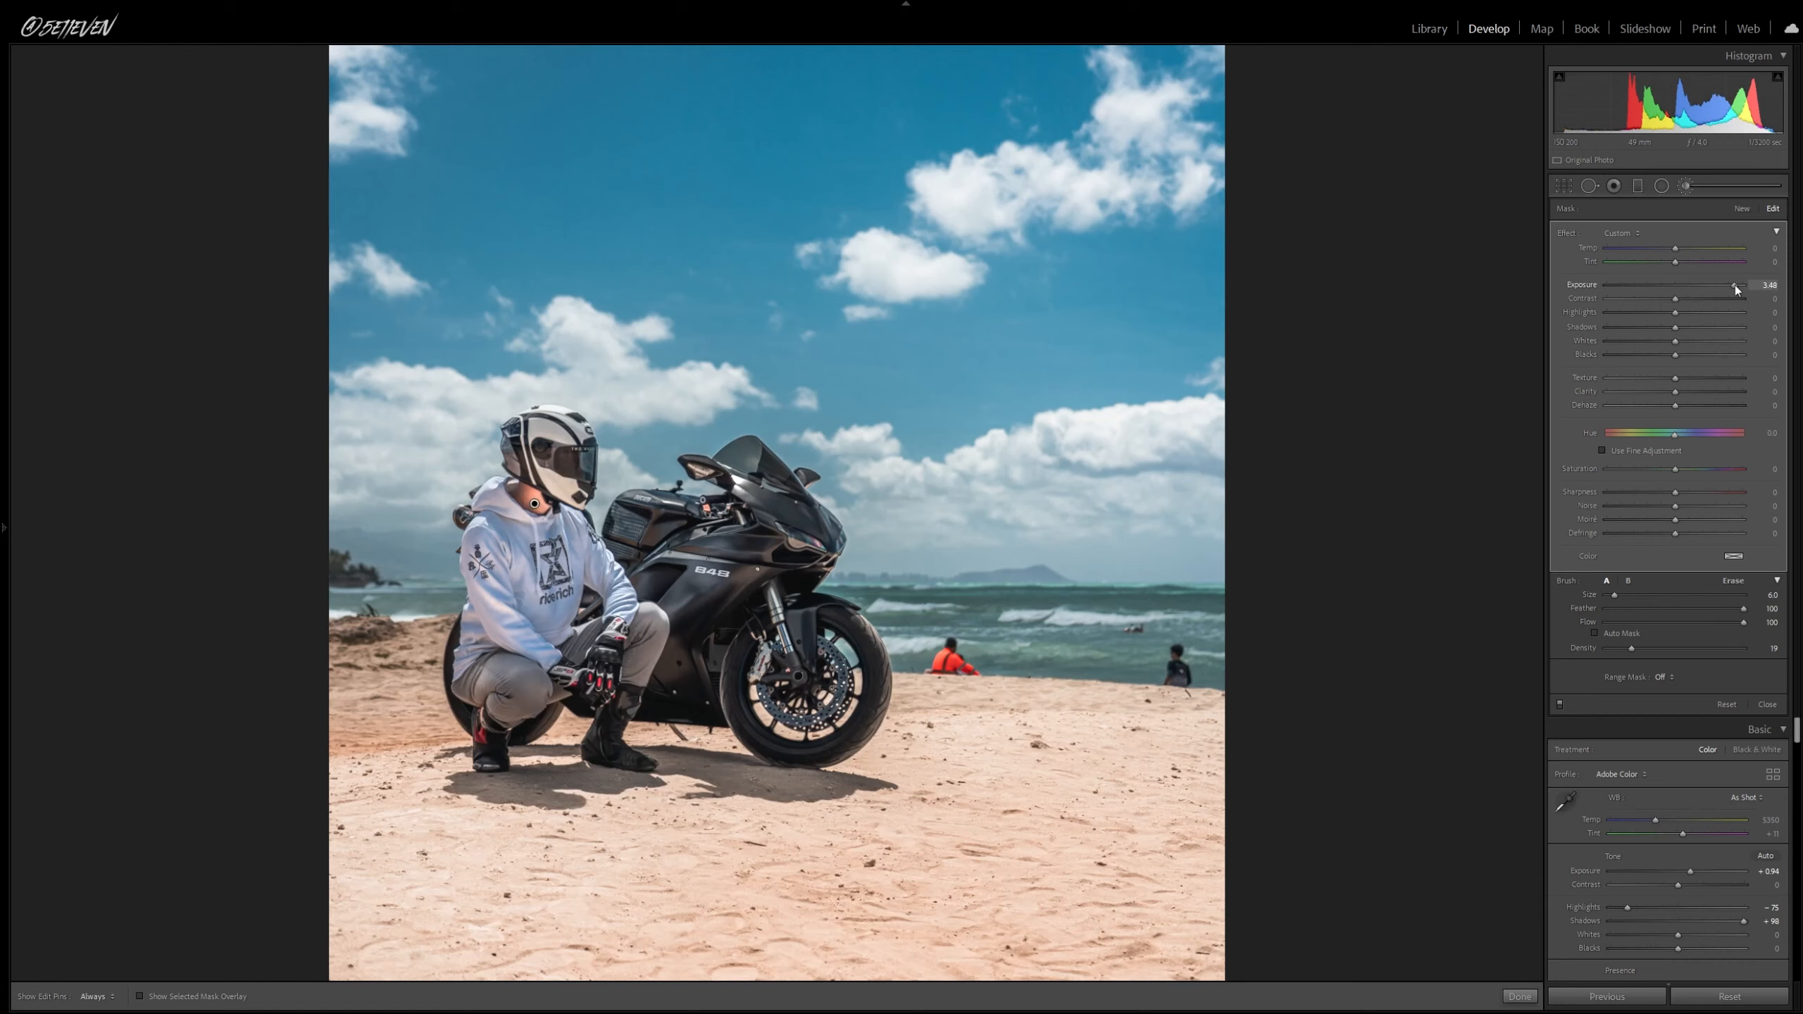
- Set the rider mask's exposure to 3.40 and brush it over the helmet with a size 3 brush
left_click_drag(1733, 285, 1729, 290)
key("bracketleft")
key("bracketleft")
key("h")
mouse_move(526, 427)
left_mouse_down()
mouse_move(560, 428)
mouse_move(573, 452)
left_mouse_up()
key("h")
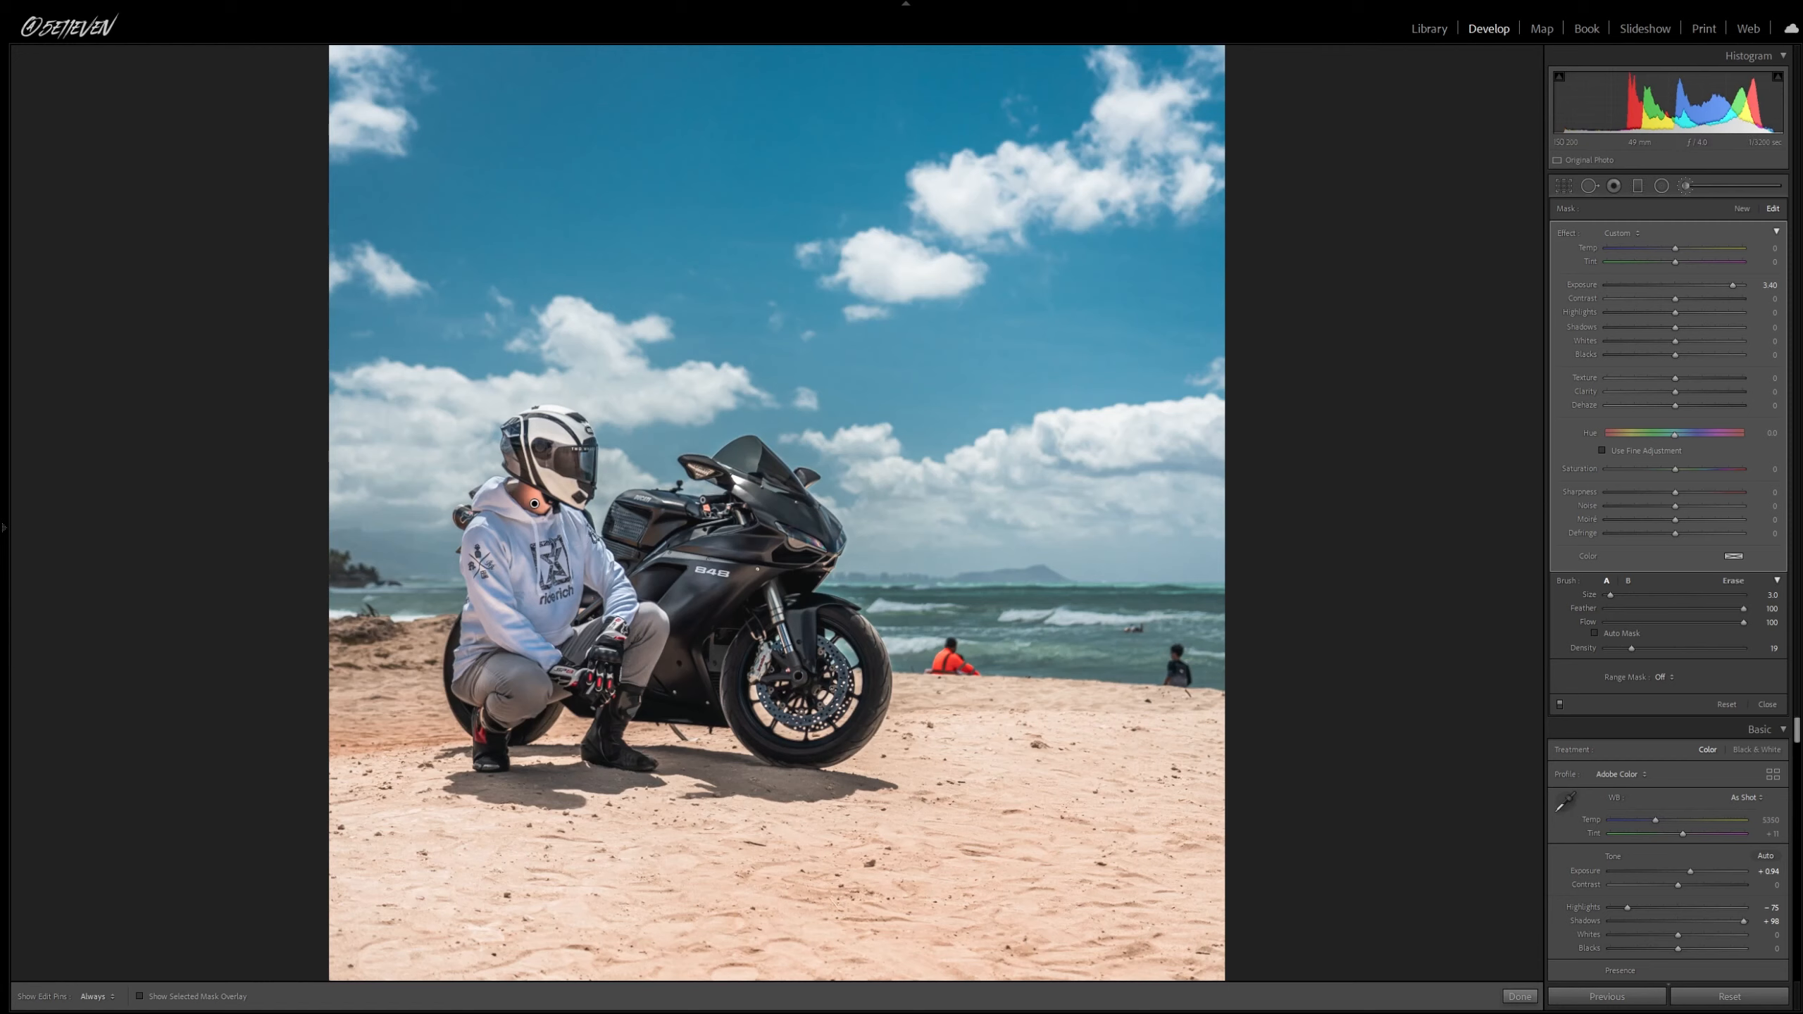
- Create a new brush mask on the motorcycle's front fairing with brush size 4 and set its exposure to 2.27
left_click(1742, 209)
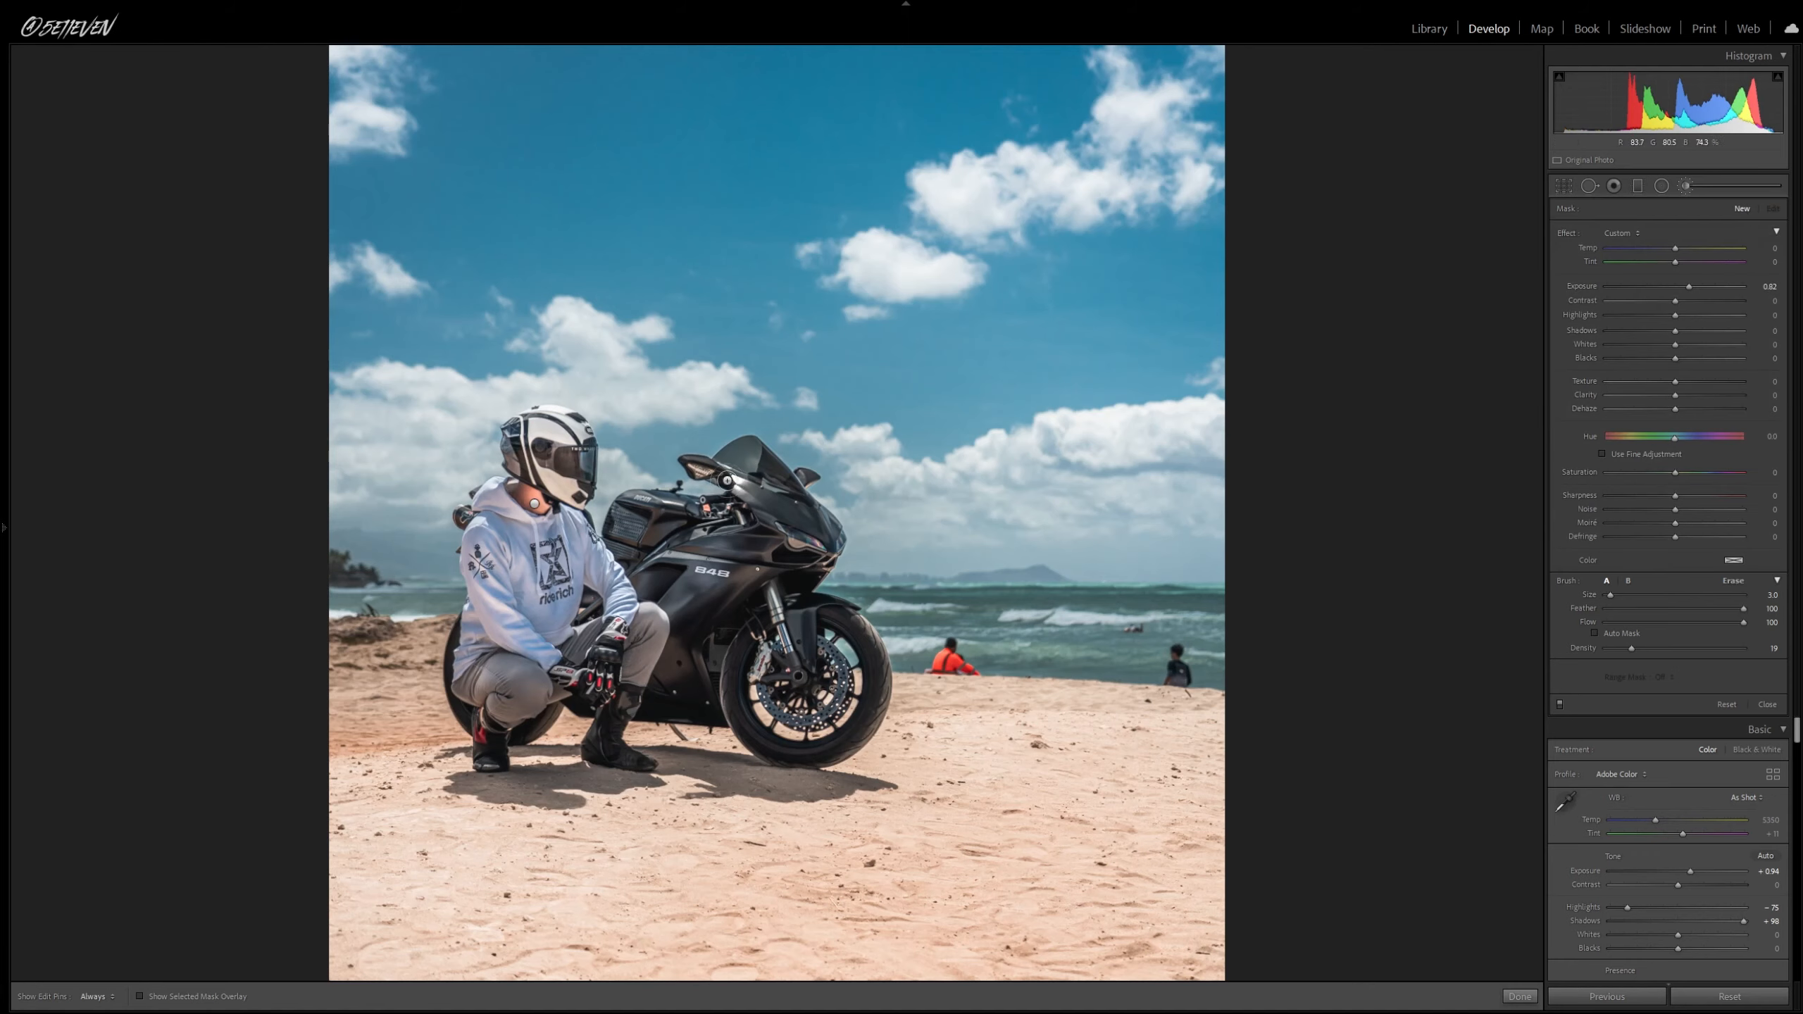
scroll(743, 483, "up", 2)
scroll(738, 476, "down", 1)
key("h")
left_click_drag(792, 511, 819, 541)
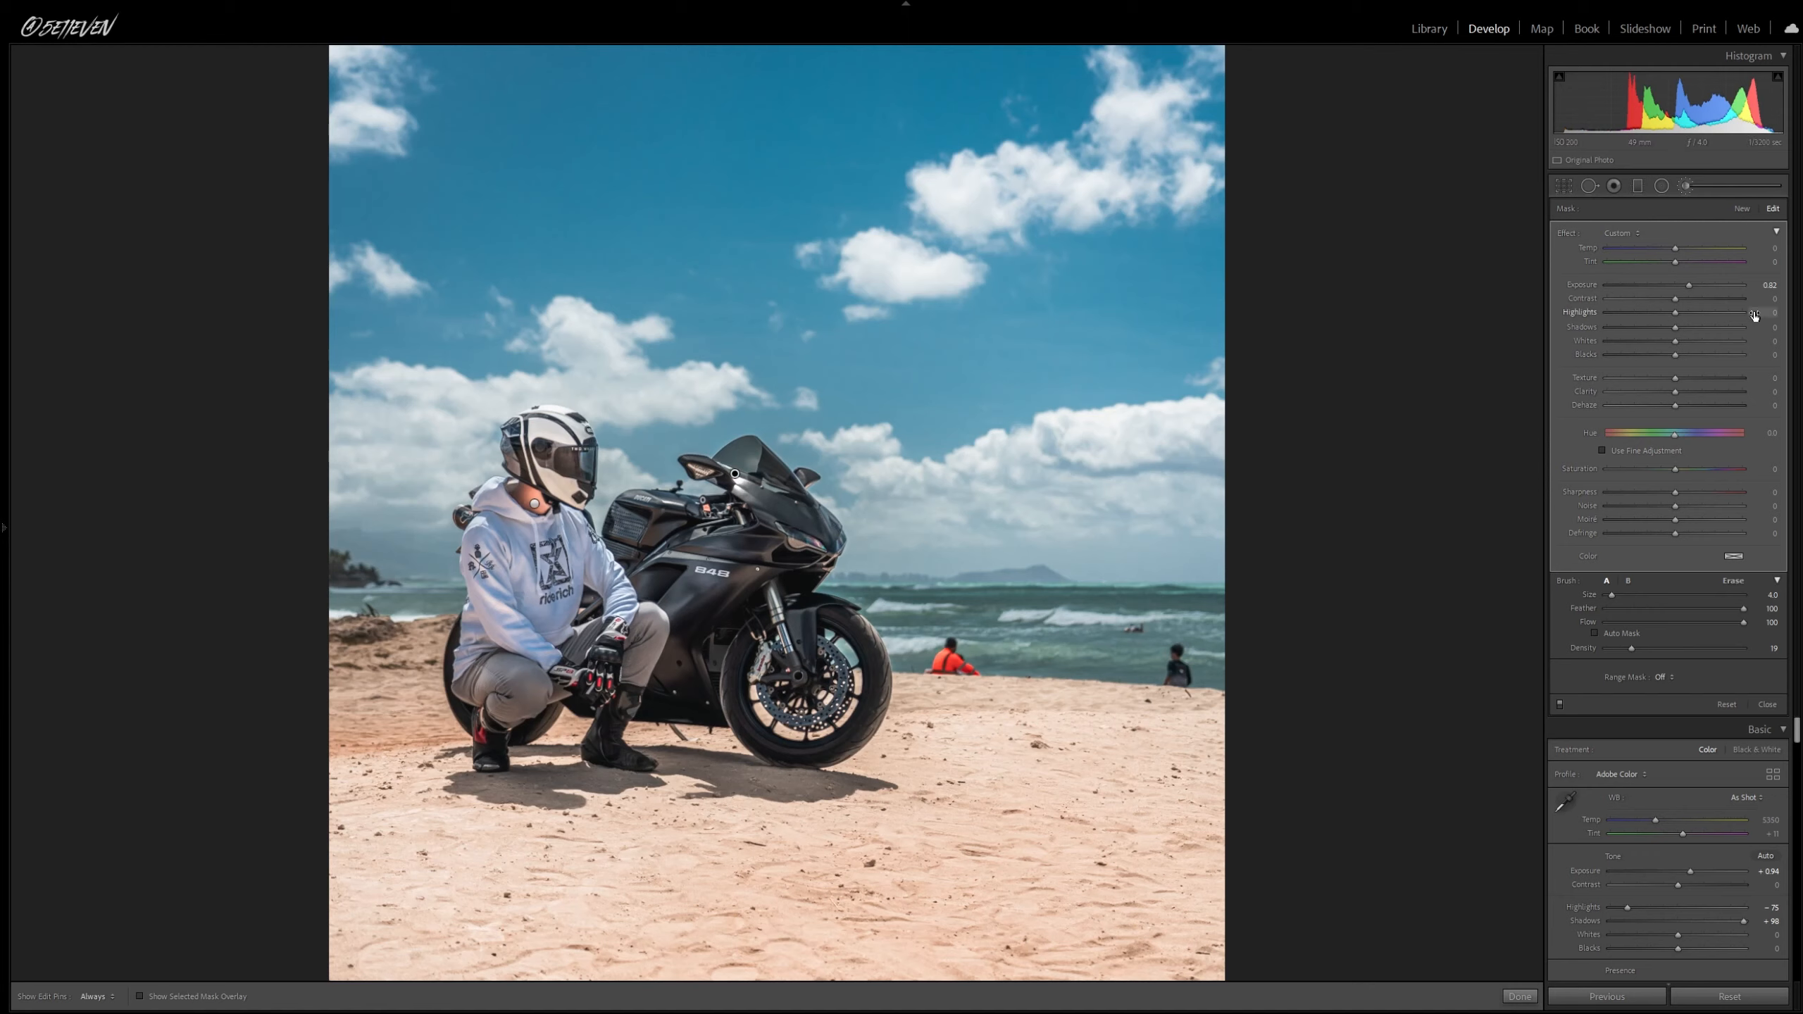
left_click_drag(1711, 285, 1712, 285)
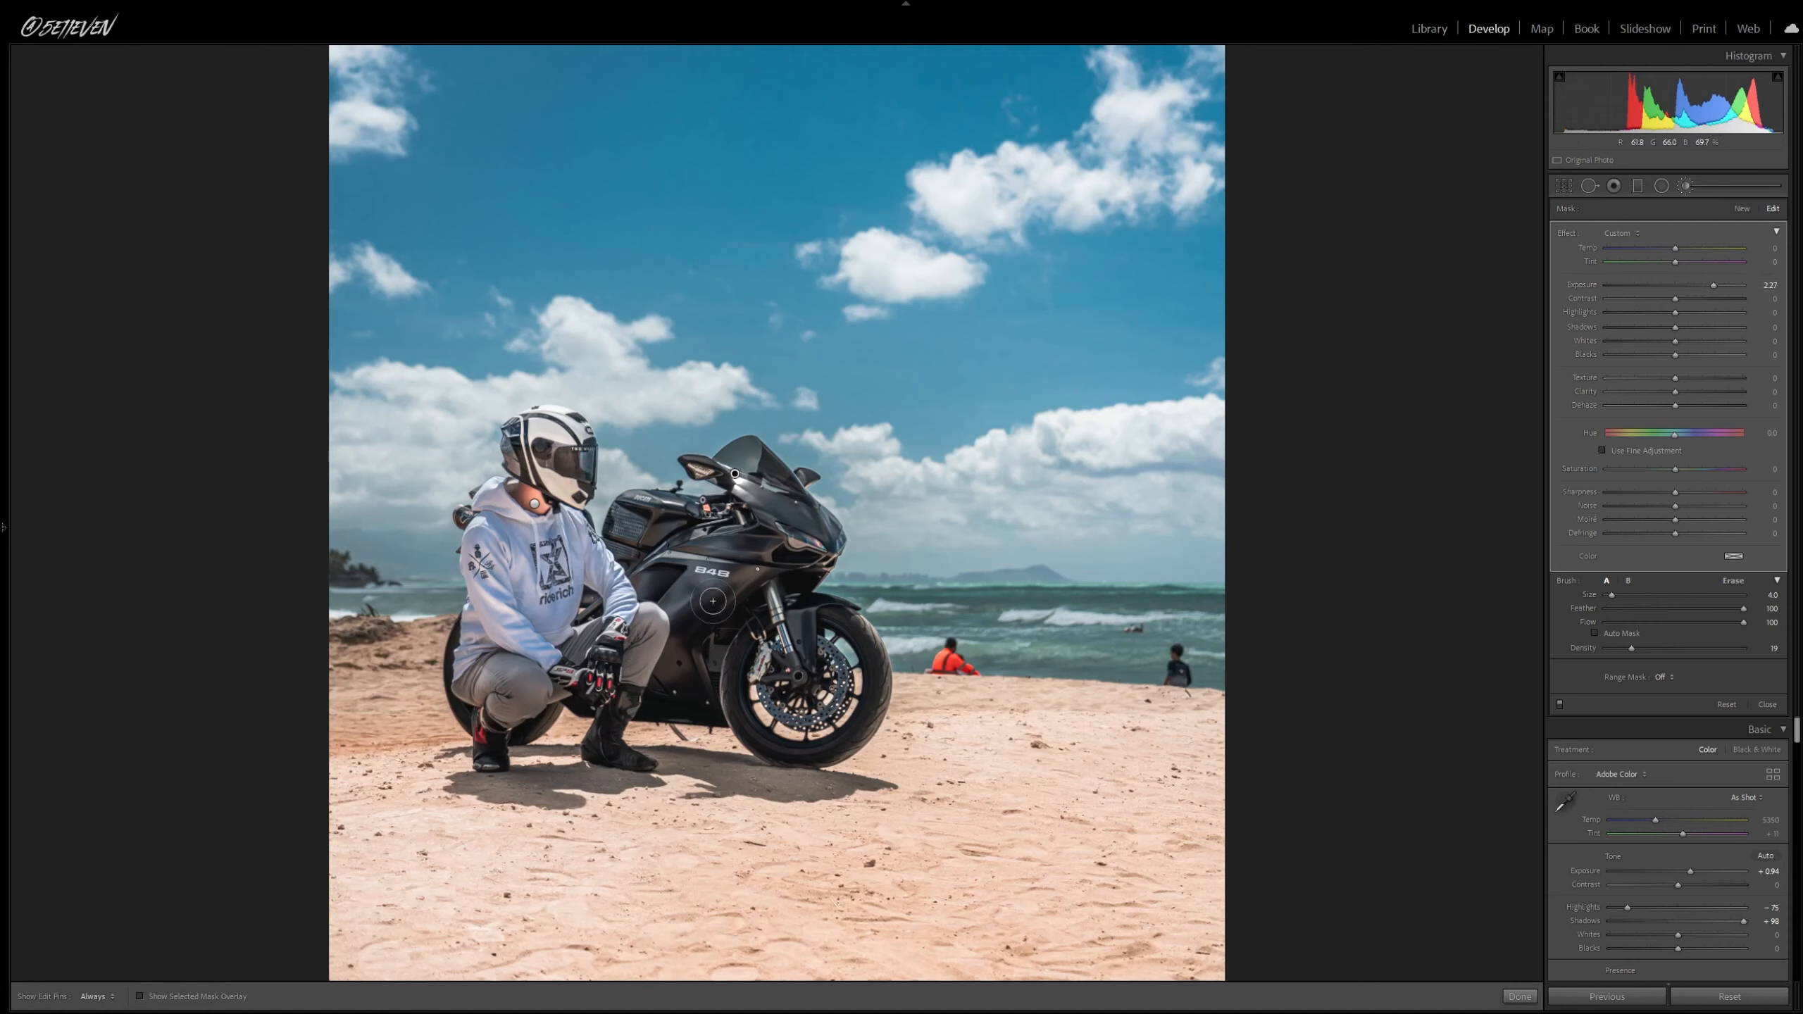
- Brush the motorcycle's brightening mask over its side fairing and along the front tyre, using a smaller brush for the tyre
scroll(716, 574, "down", 2)
left_click_drag(643, 562, 704, 557)
scroll(831, 621, "up", 1)
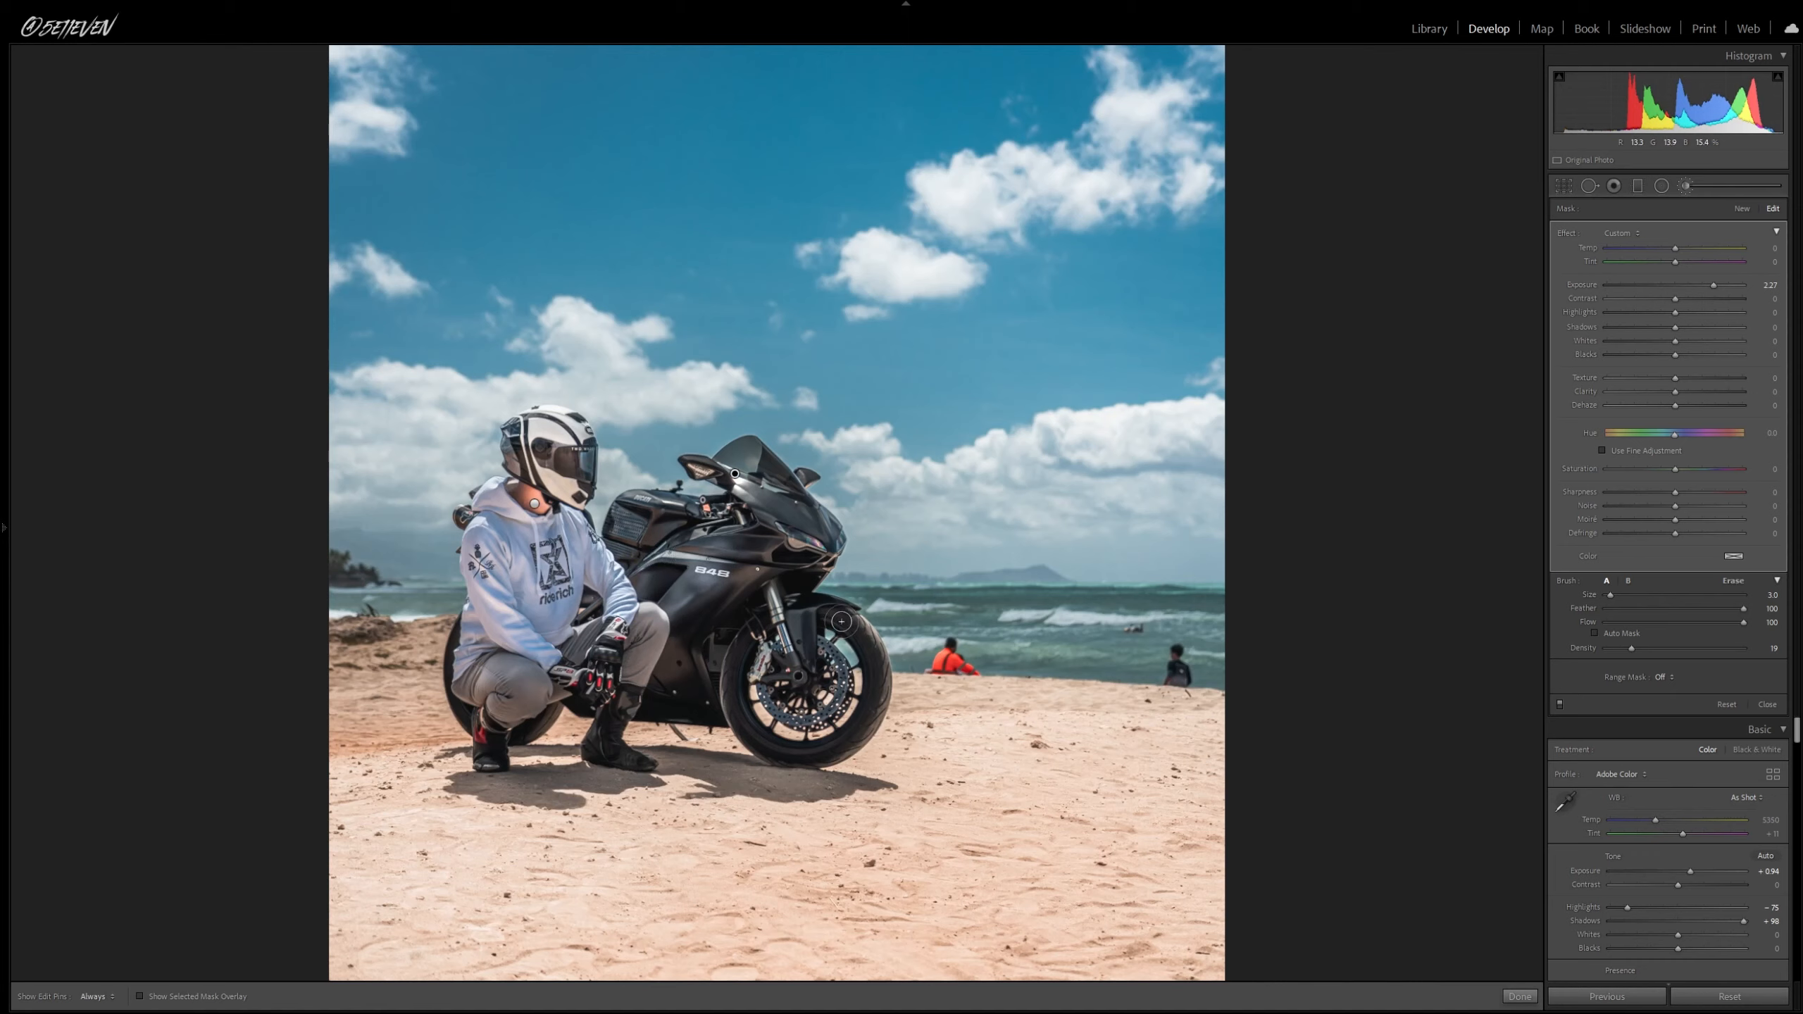
key("h")
left_click_drag(848, 622, 874, 700)
scroll(627, 507, "down", 1)
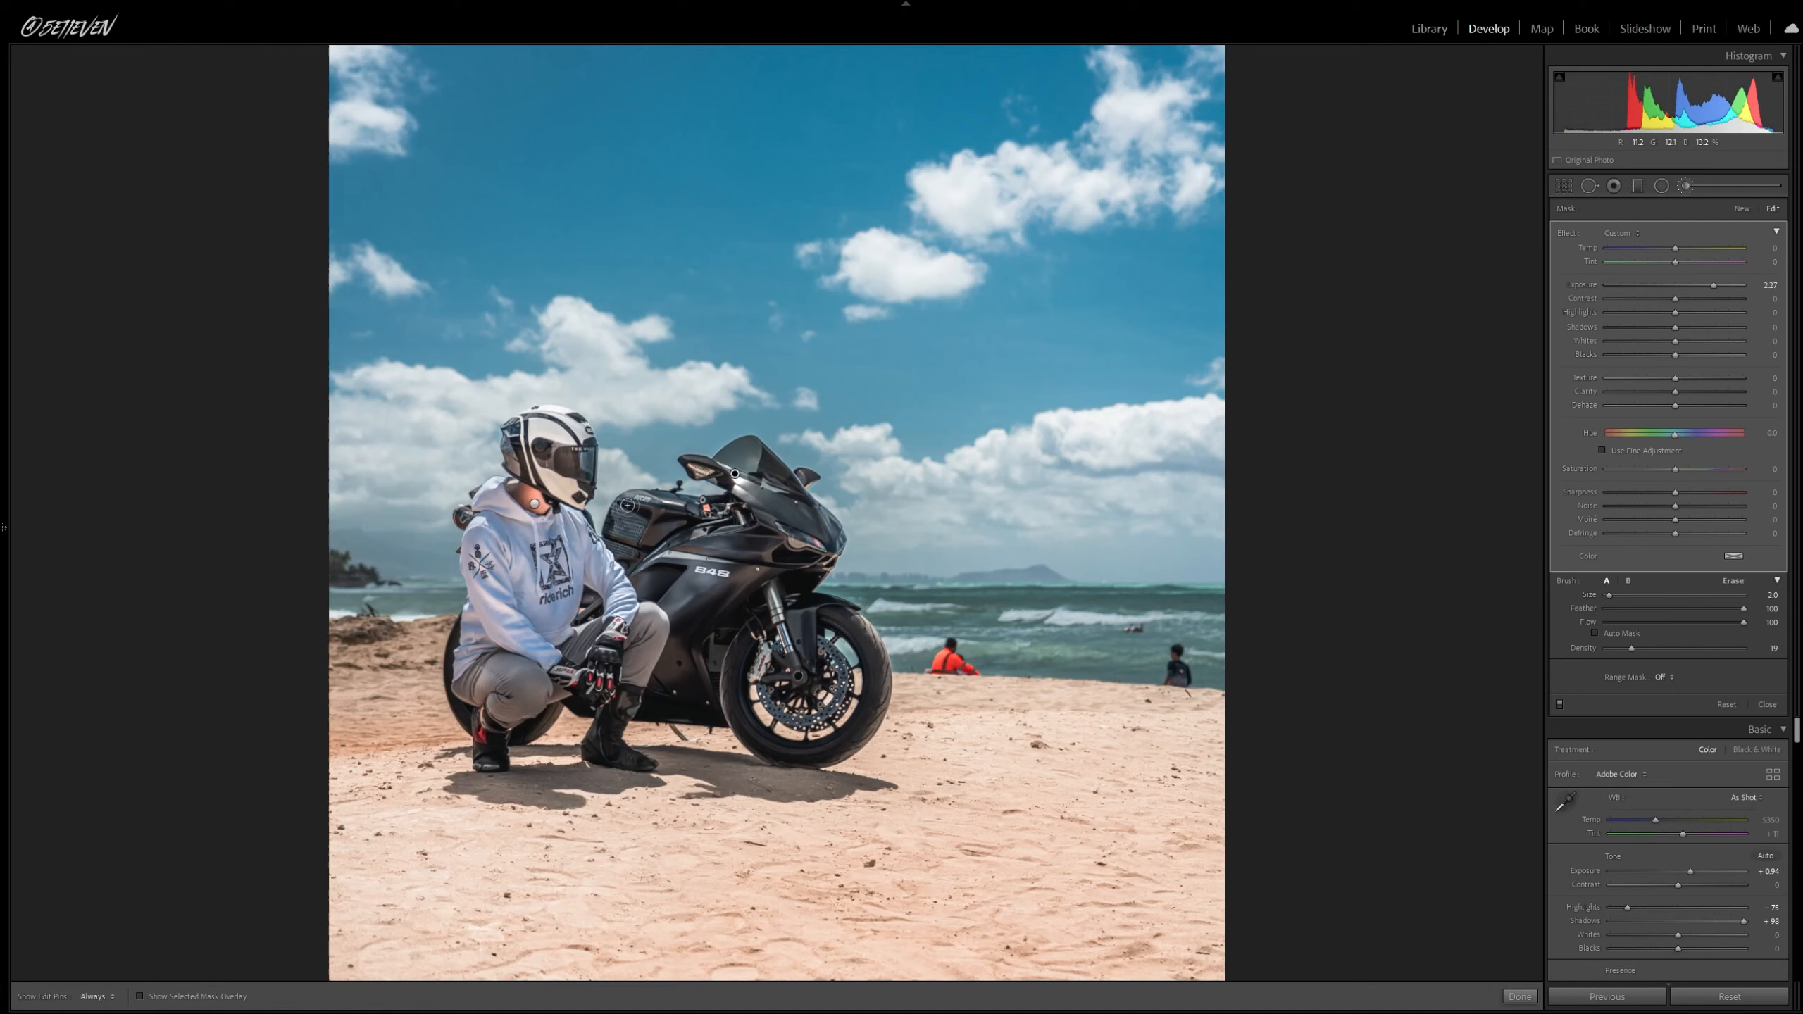
- Brush the brightening mask over the motorcycle's front wheel area and the small part behind the rider's back, adjusting brush size
key("h")
key("h")
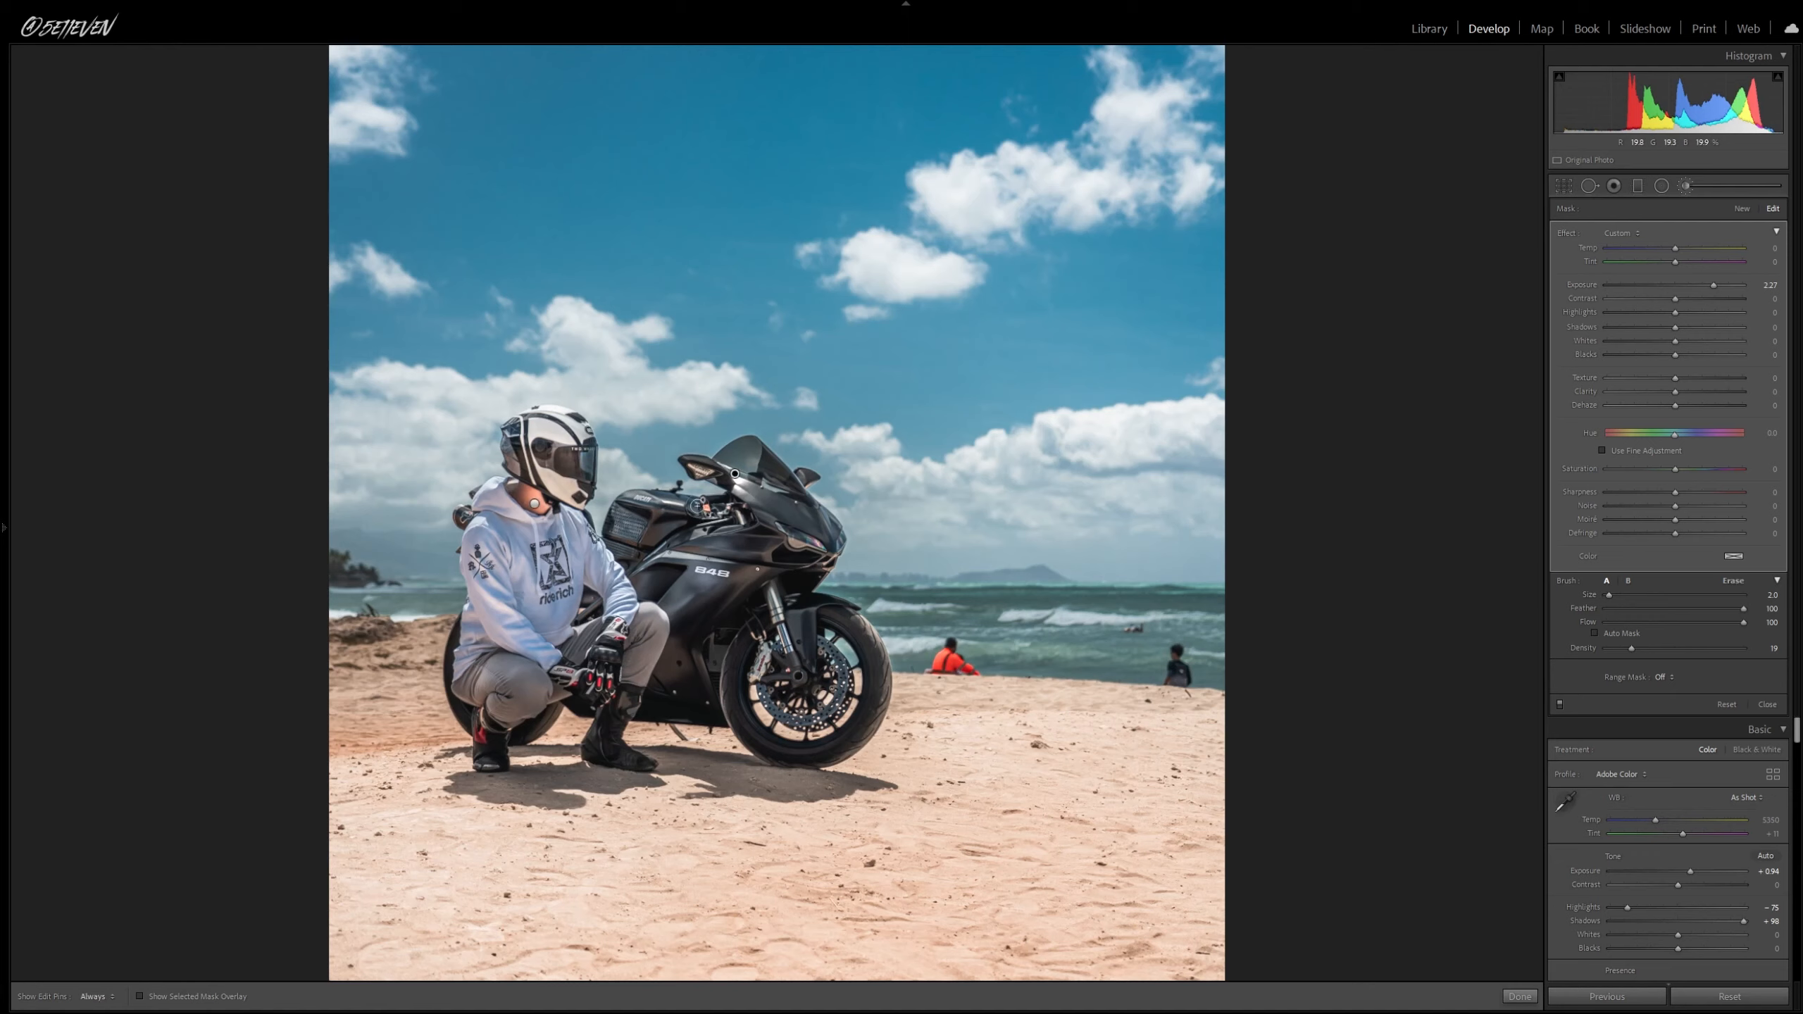
key("bracketright")
left_click_drag(760, 668, 764, 654)
key("bracketleft")
mouse_move(787, 649)
left_mouse_down()
mouse_move(772, 594)
mouse_move(811, 650)
left_mouse_up()
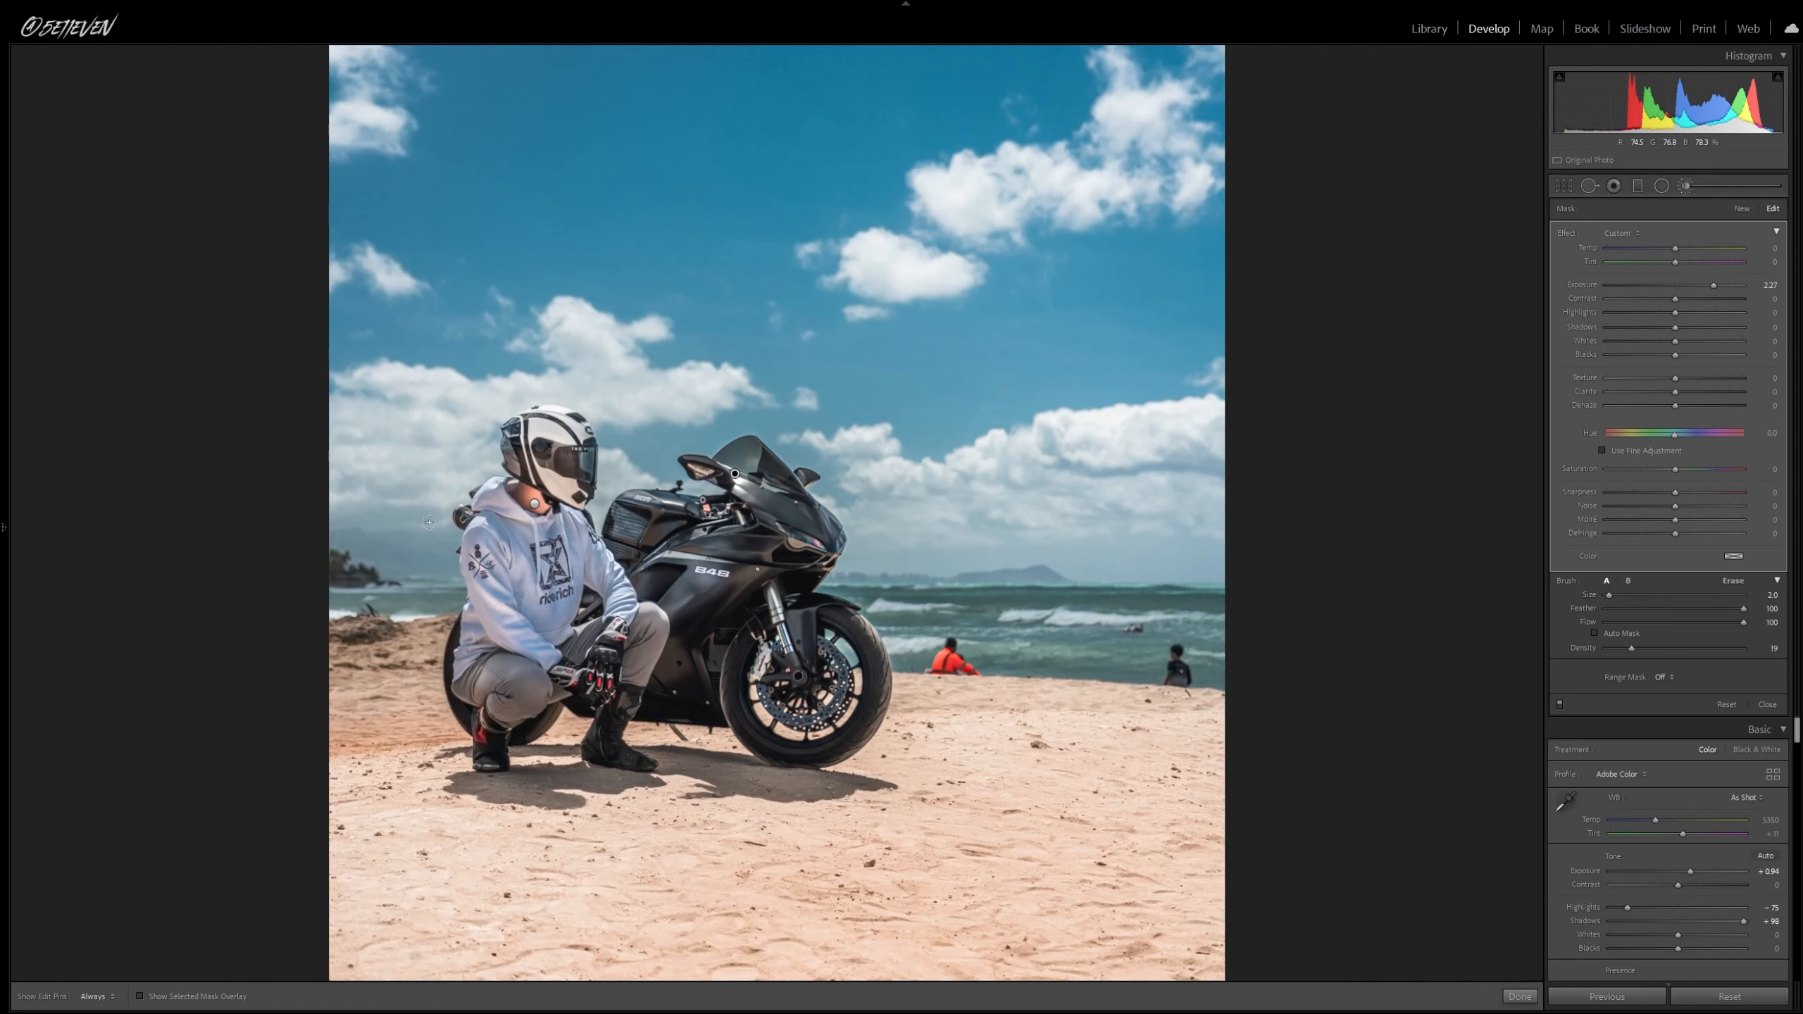
left_click_drag(463, 512, 471, 519)
- Heal a blemish in the sand near the standing person with Spot Removal and adjust its source area
left_click(1589, 183)
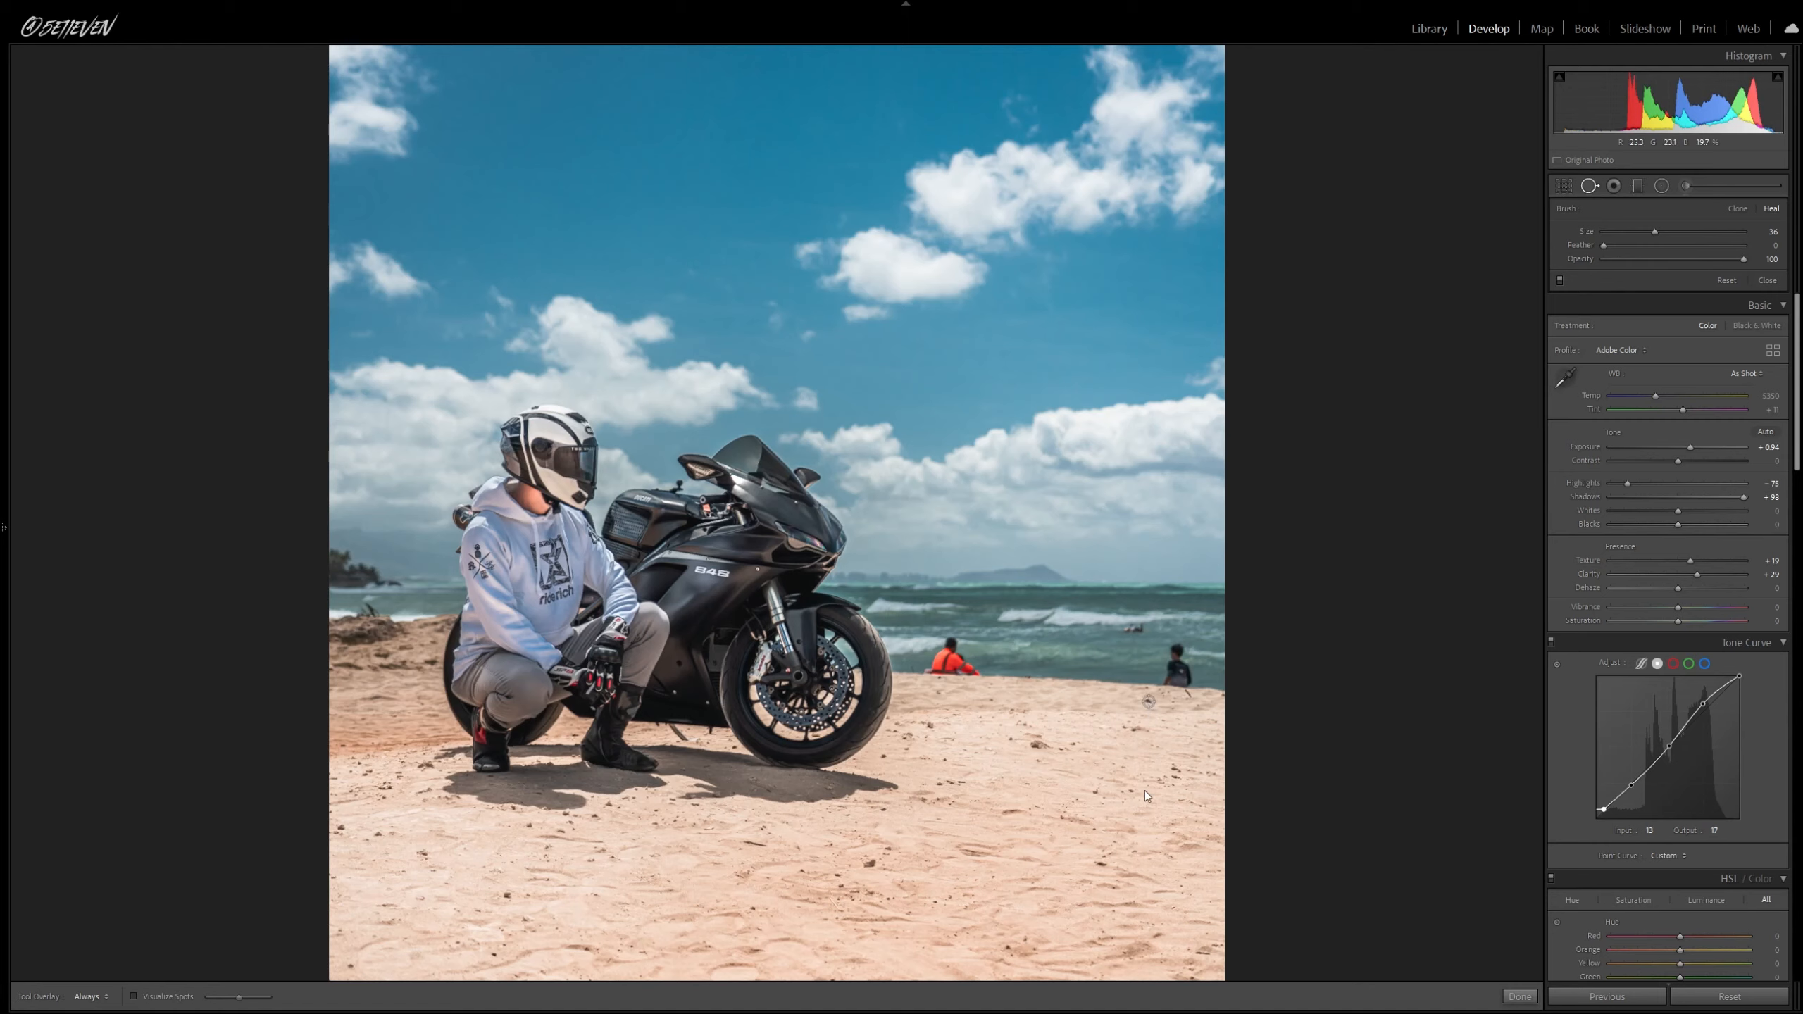
left_click(1148, 702)
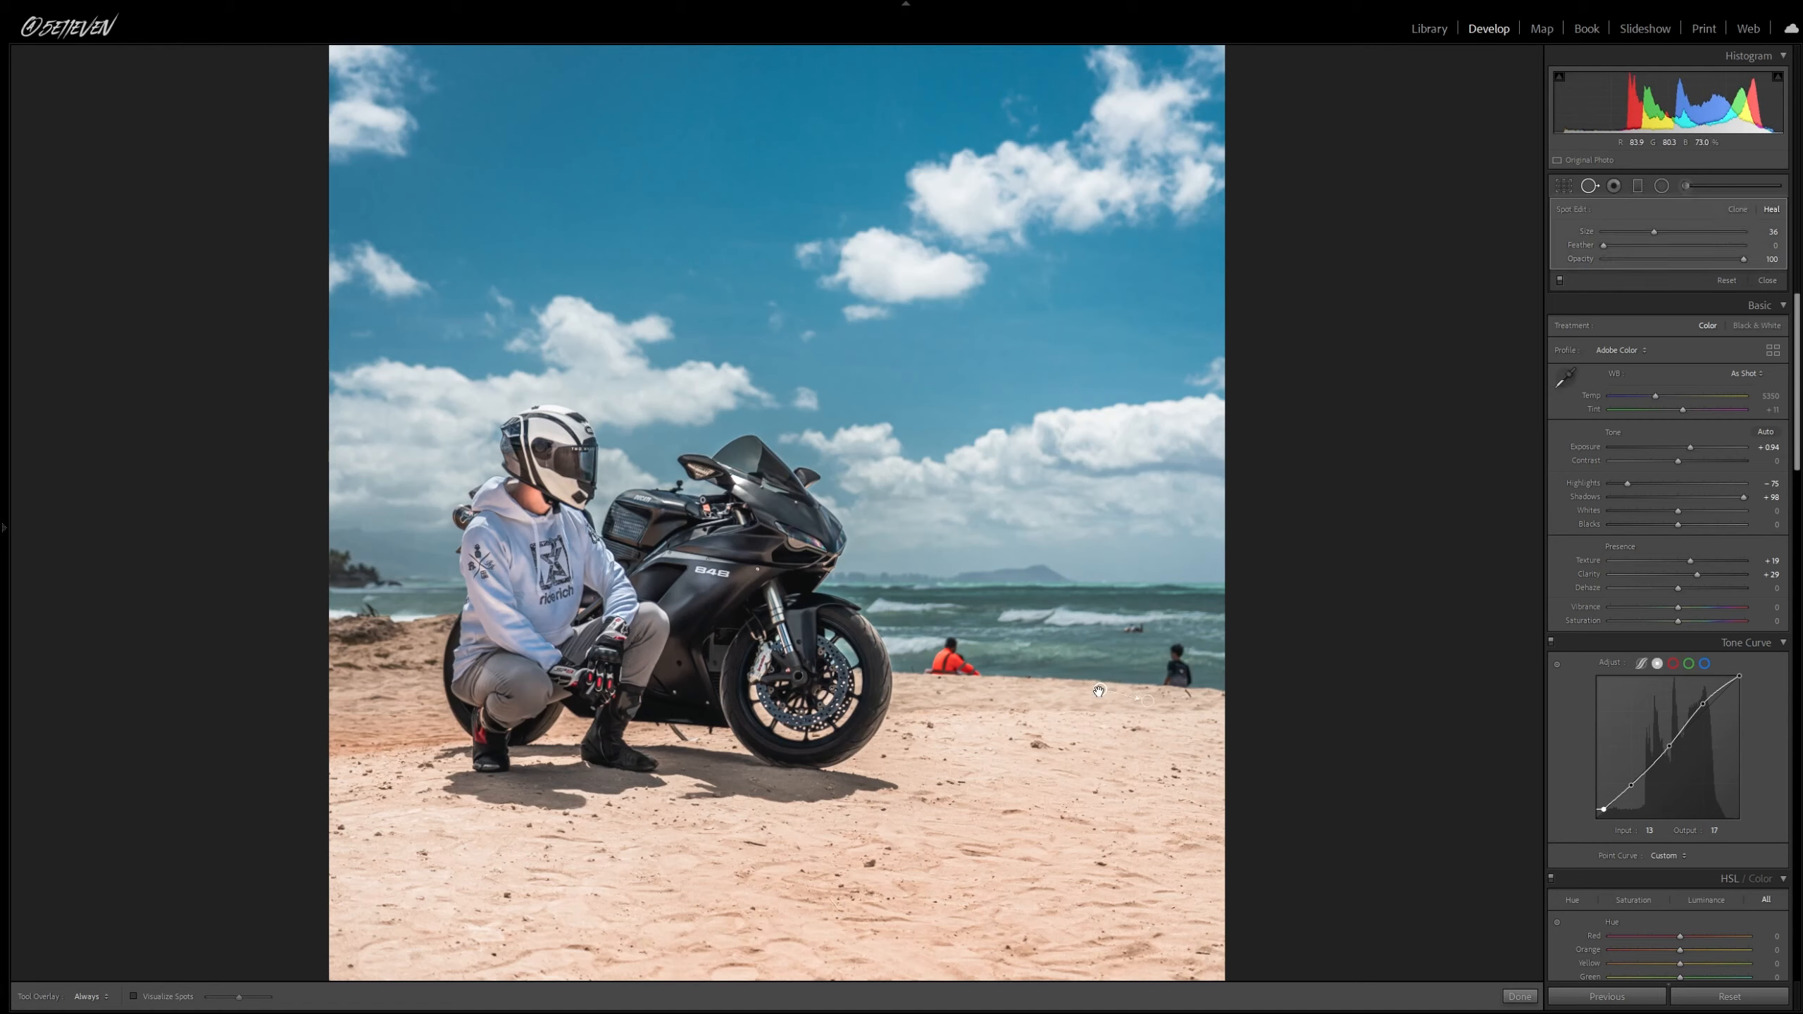
left_click_drag(1101, 693, 1102, 697)
left_click(1518, 996)
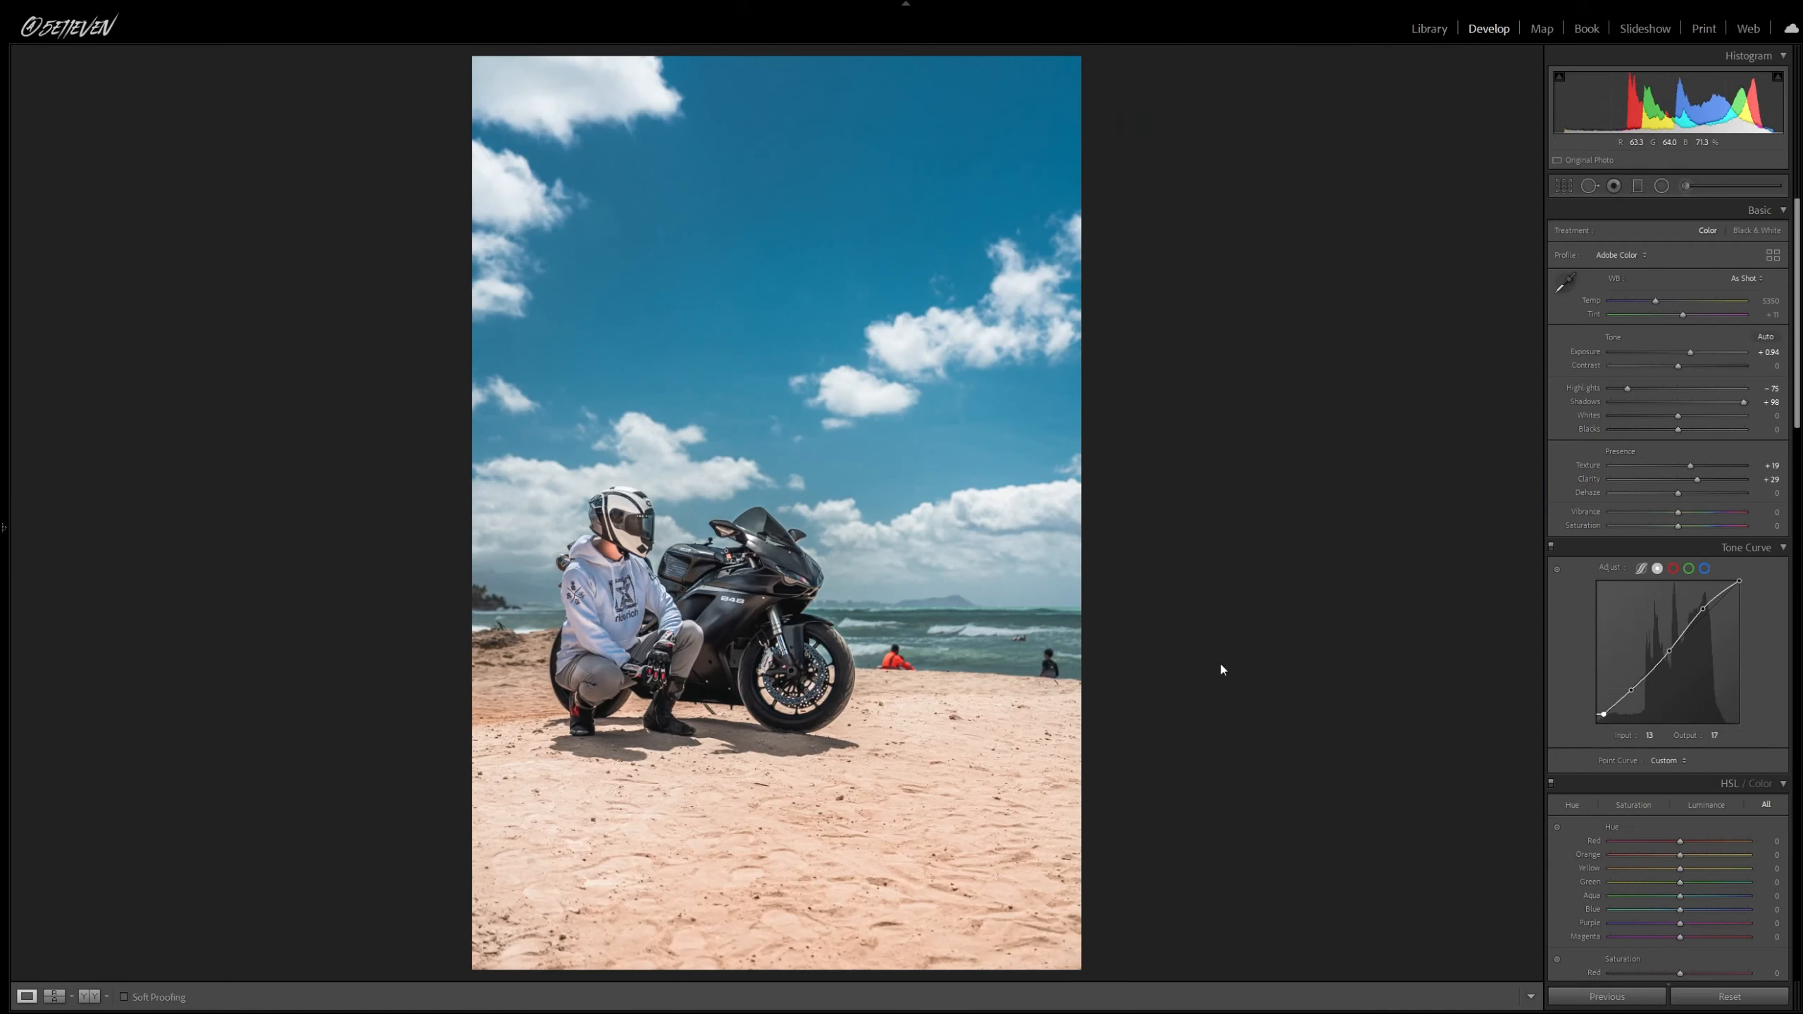
- Remove the swimmer from the sea with the Heal brush, sampling from the clean water beside it
key("z")
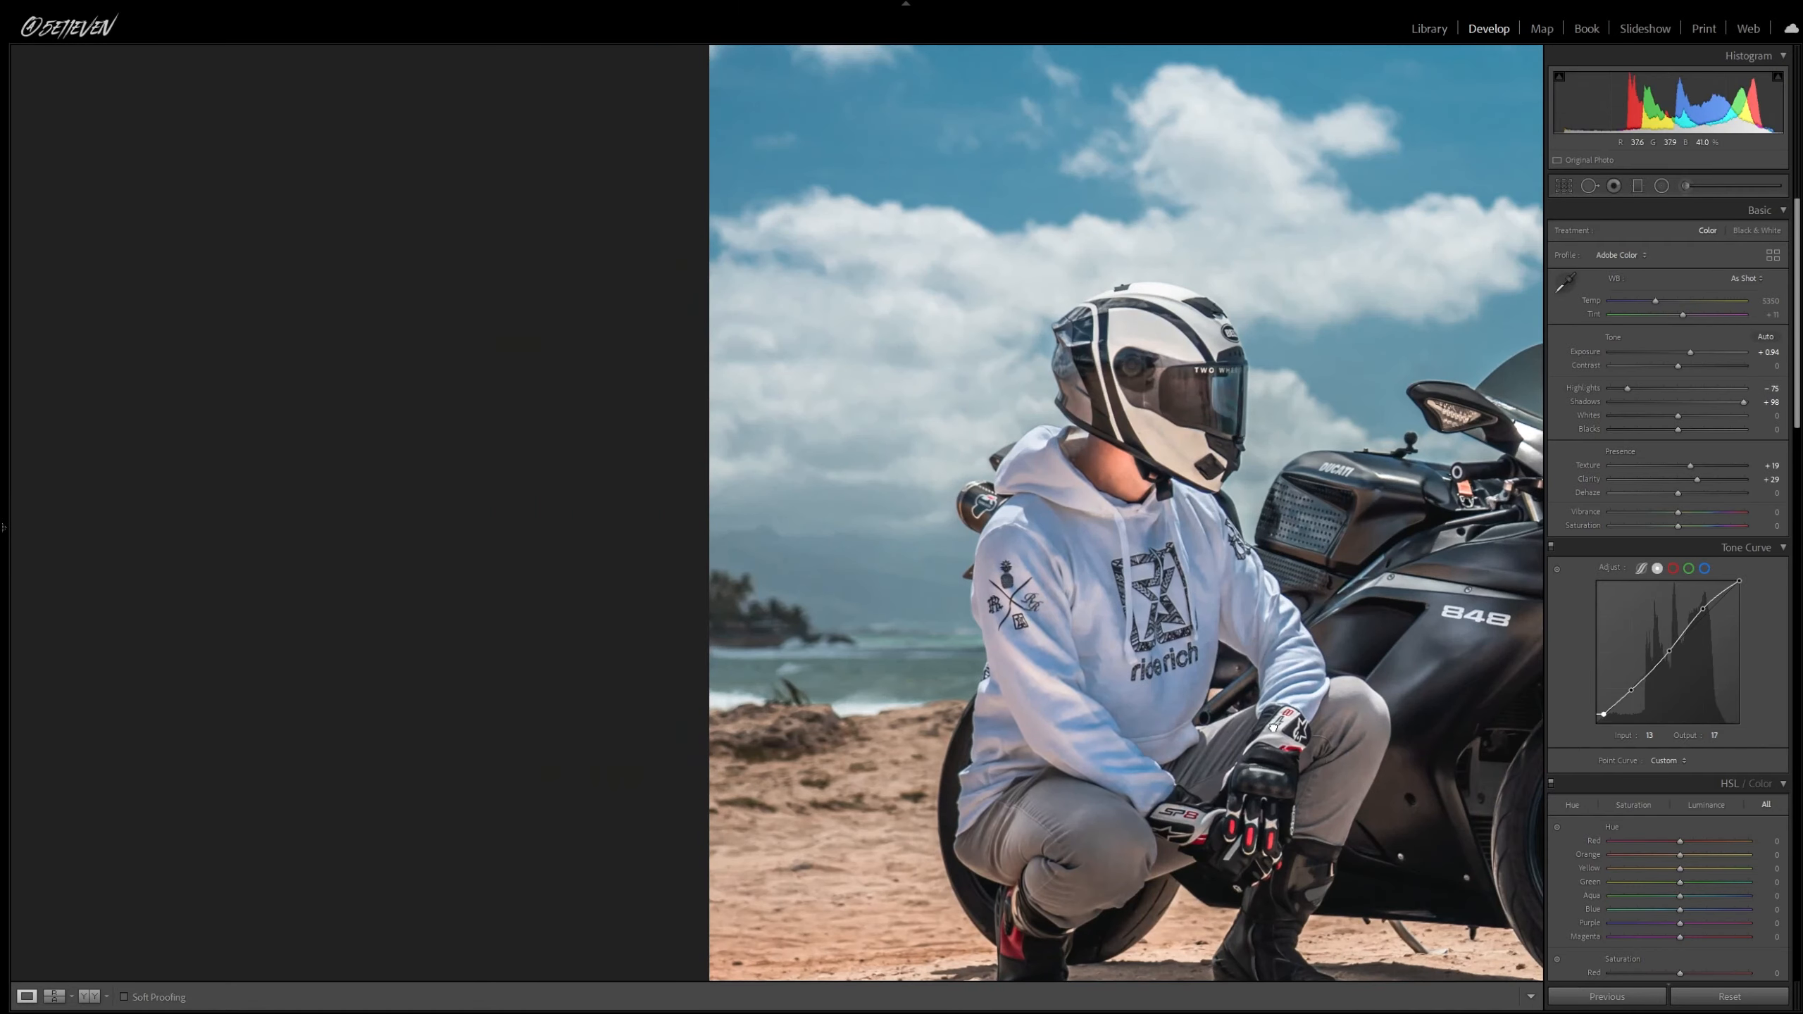
left_click_drag(1273, 728, 568, 576)
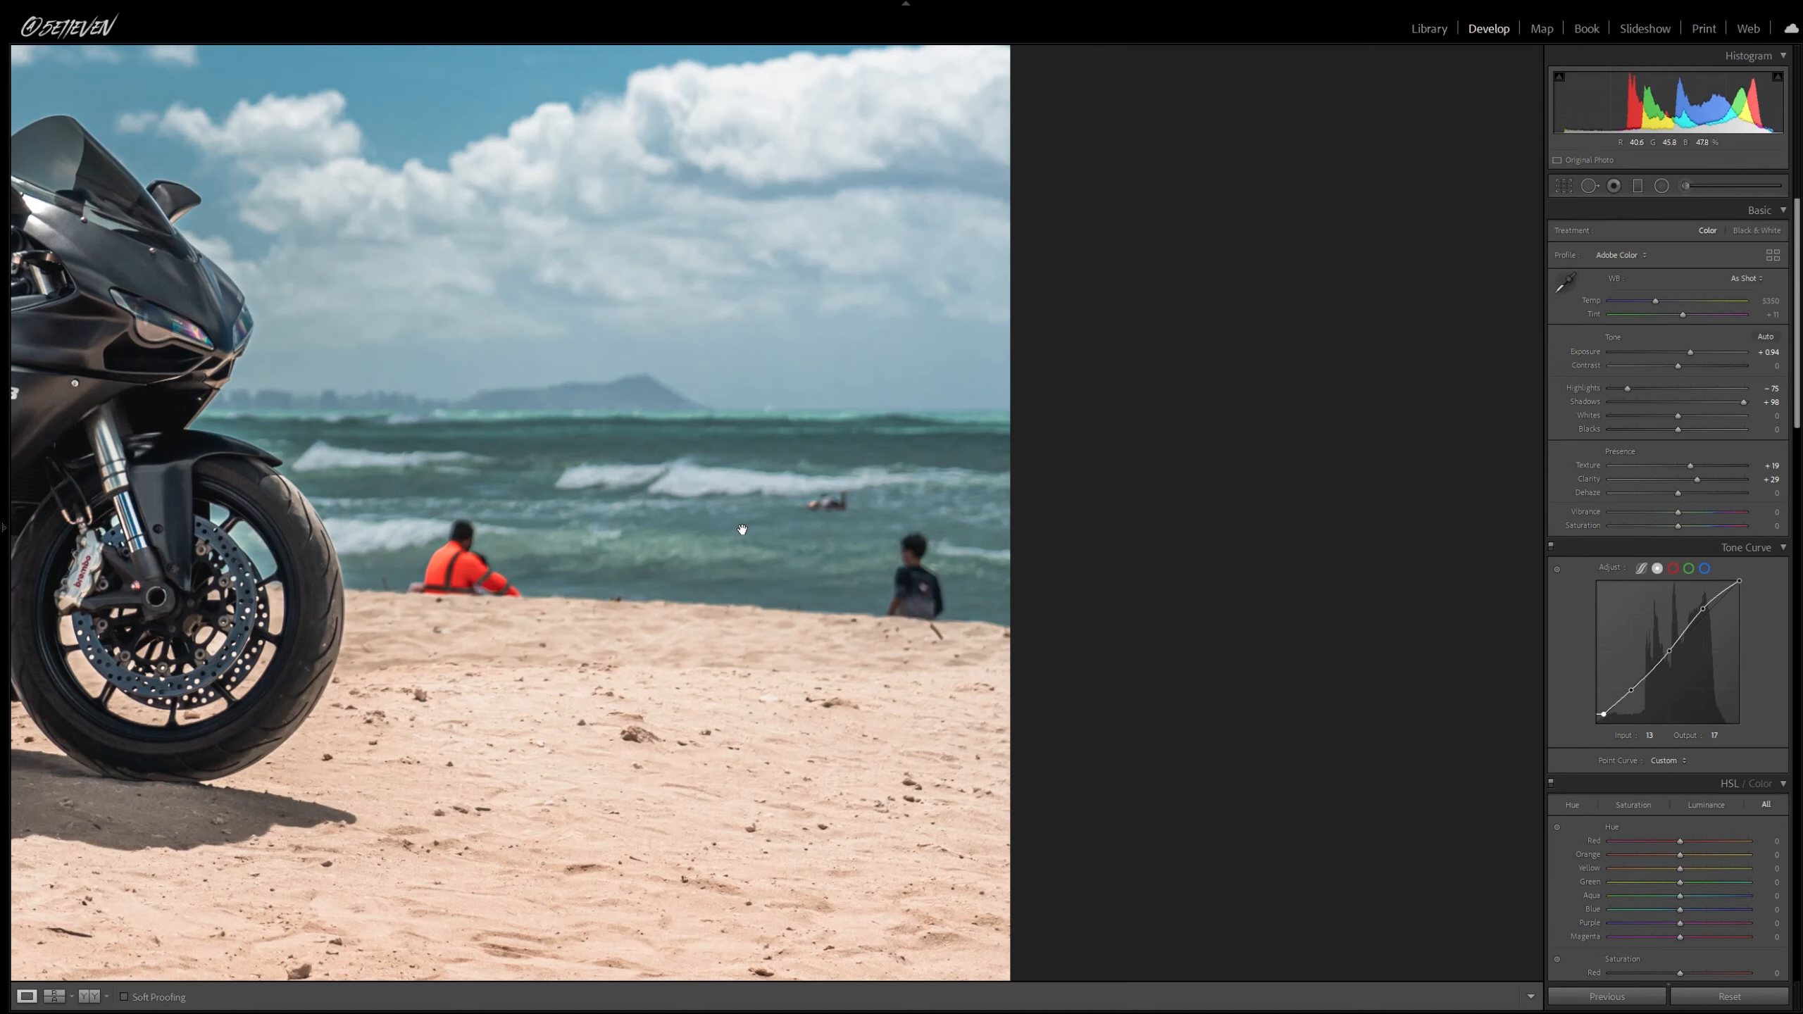
left_click(1589, 186)
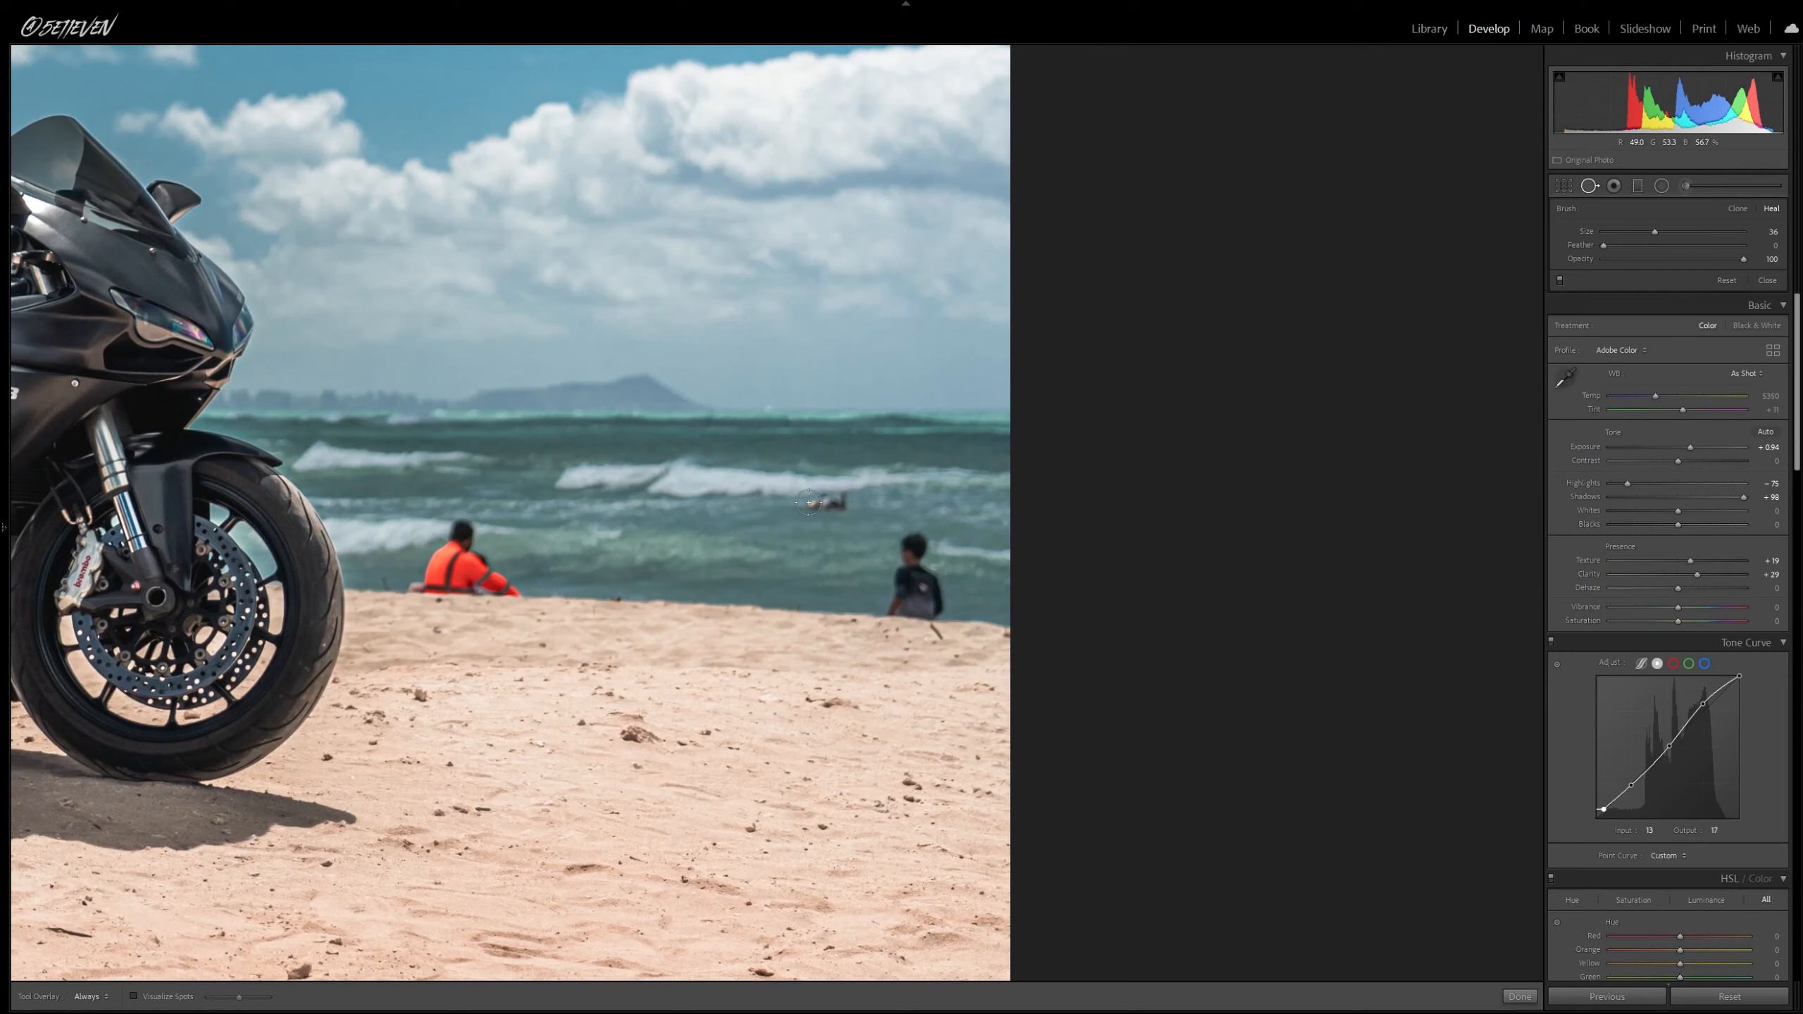
left_click_drag(839, 502, 811, 501)
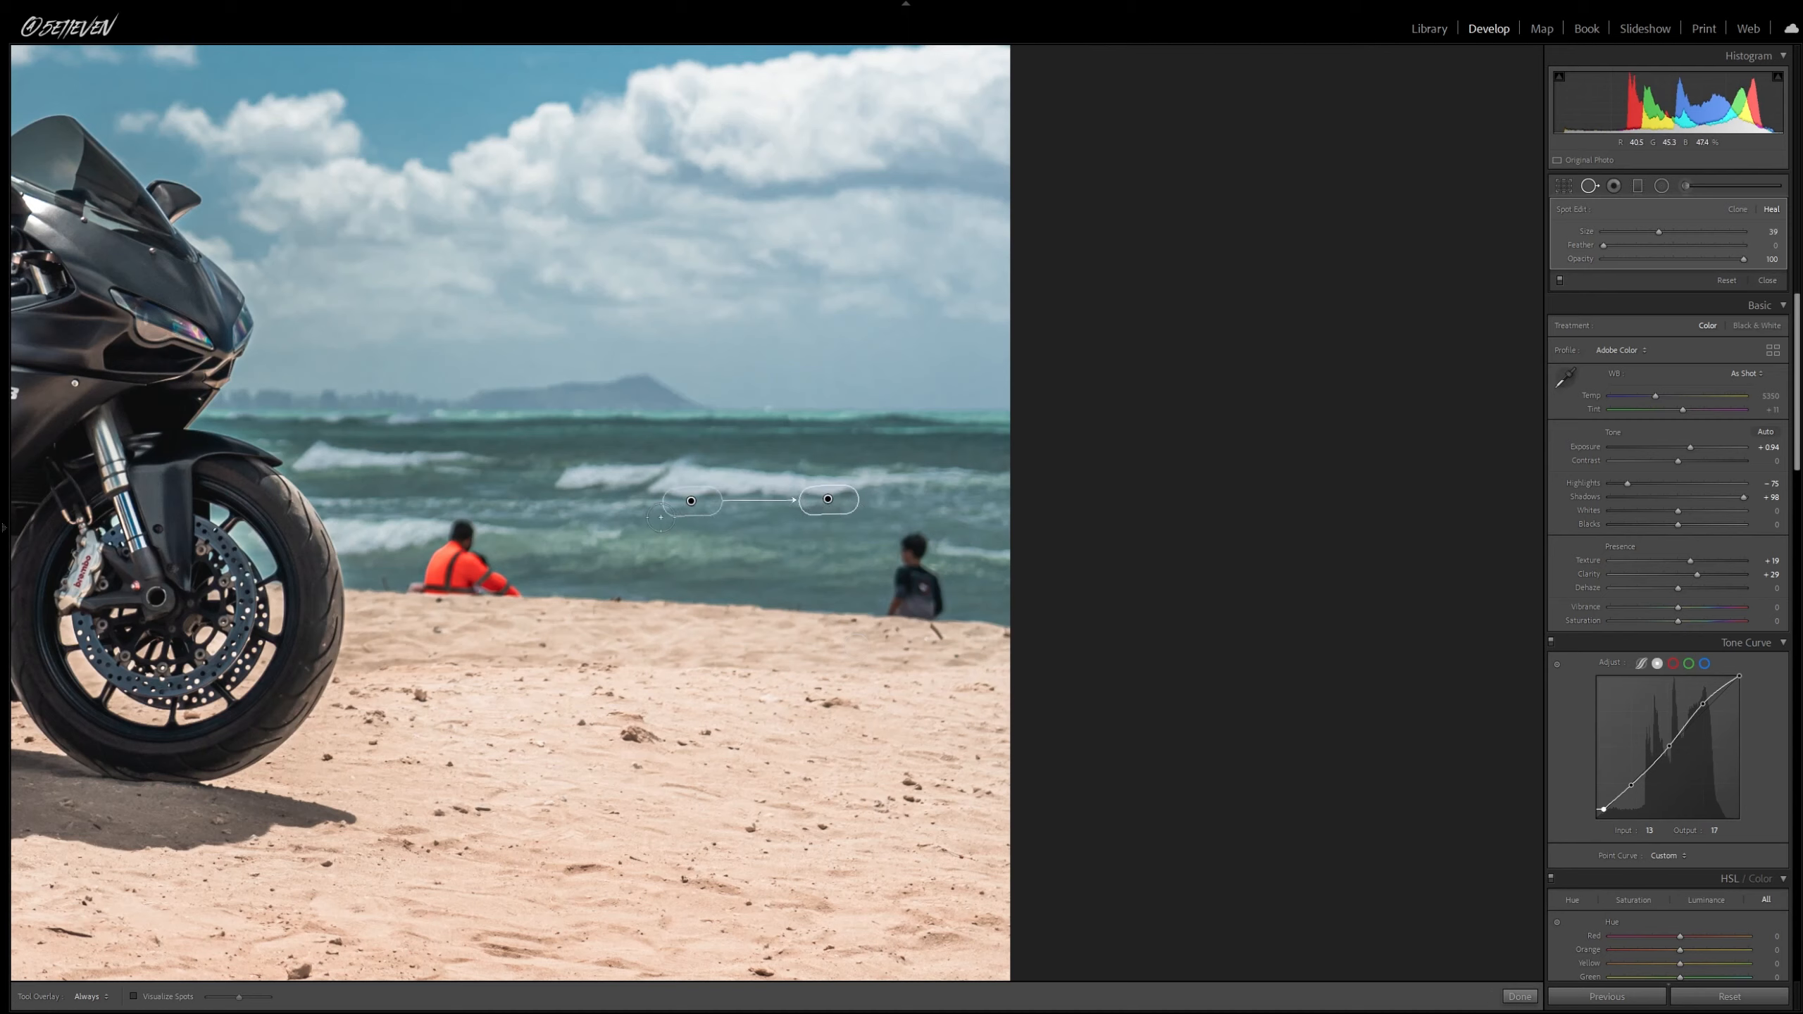
left_click_drag(694, 509, 707, 506)
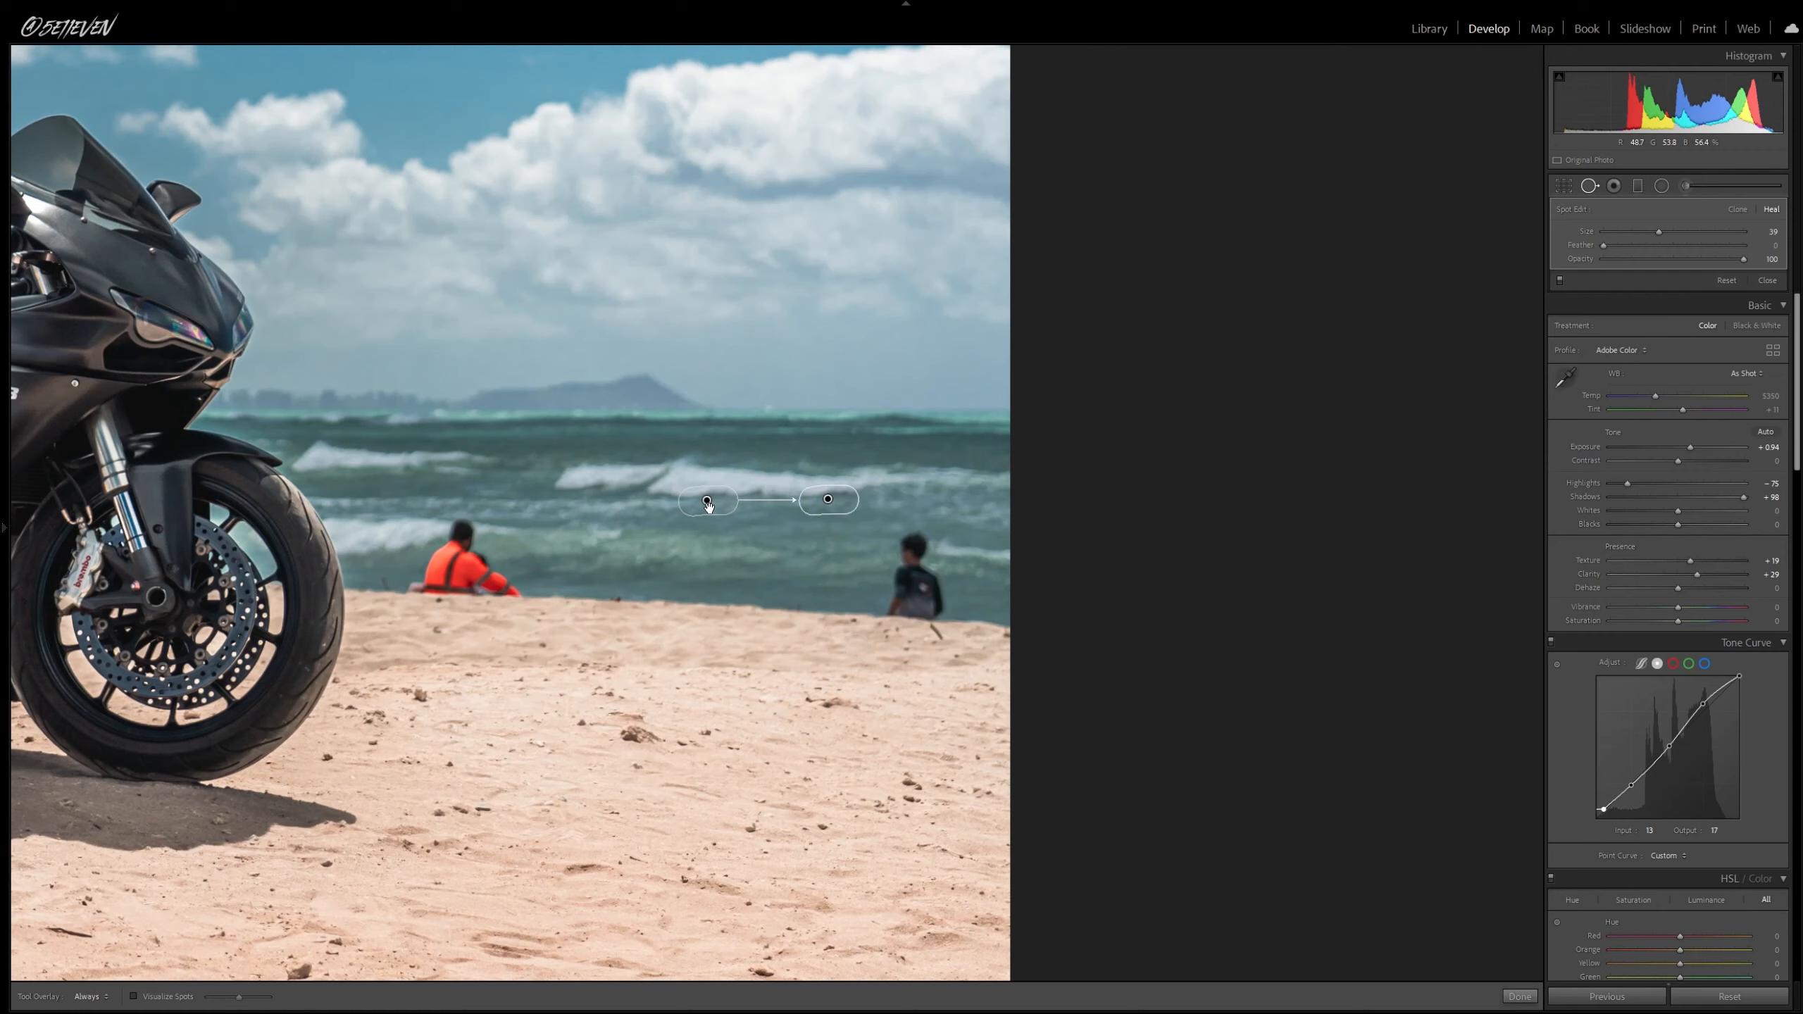
left_click(1527, 998)
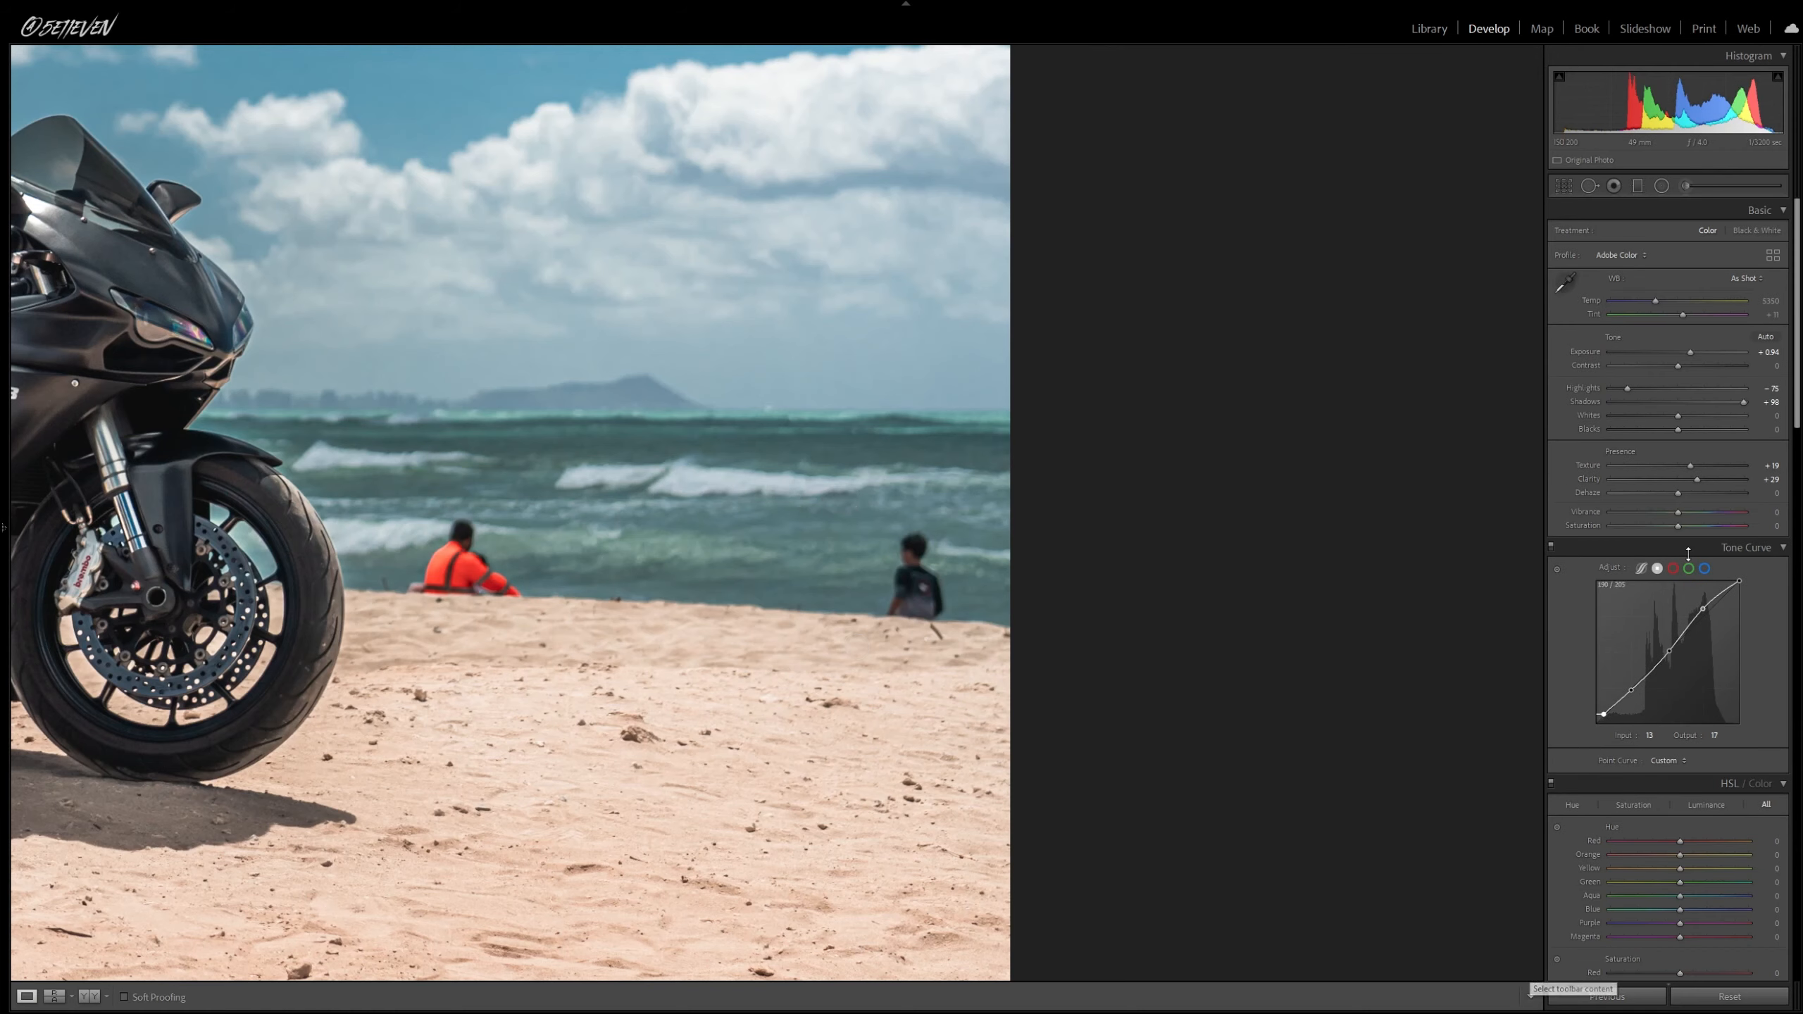
- Remove the dark-clothed person at the water's edge with the Heal brush, sampling from the clean shoreline beside them
left_click(836, 540)
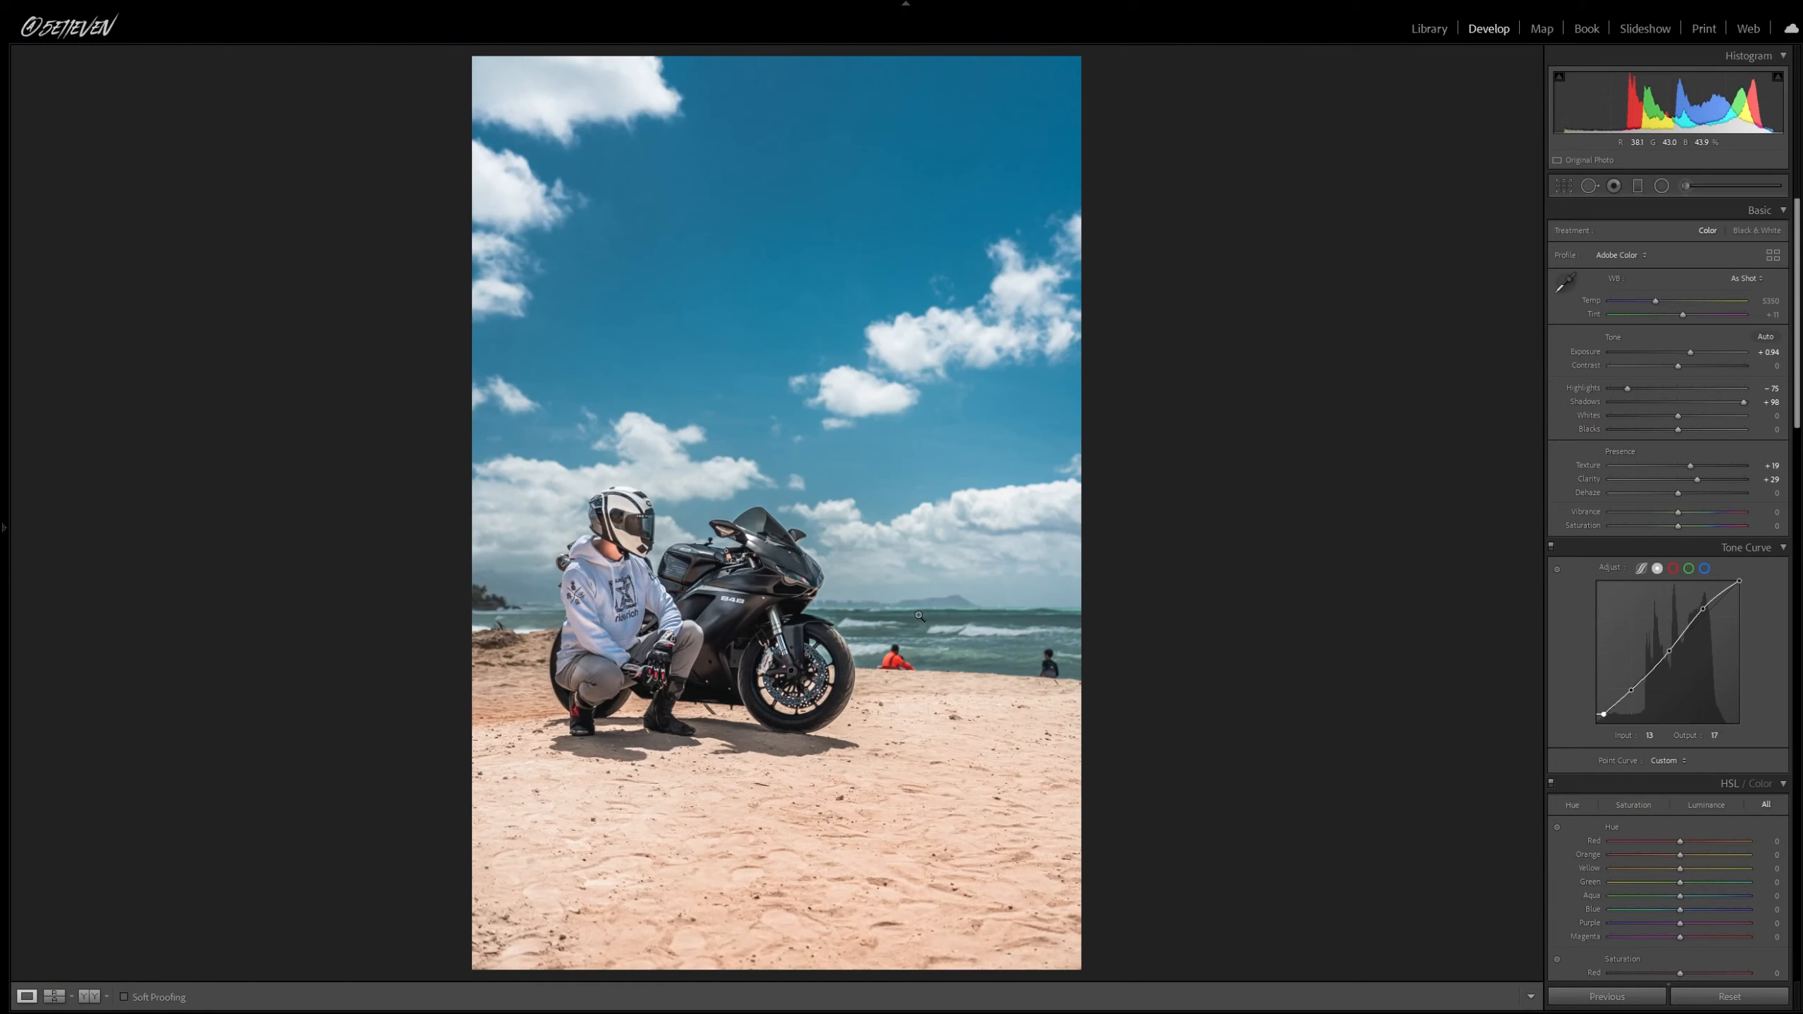
left_click(1066, 669)
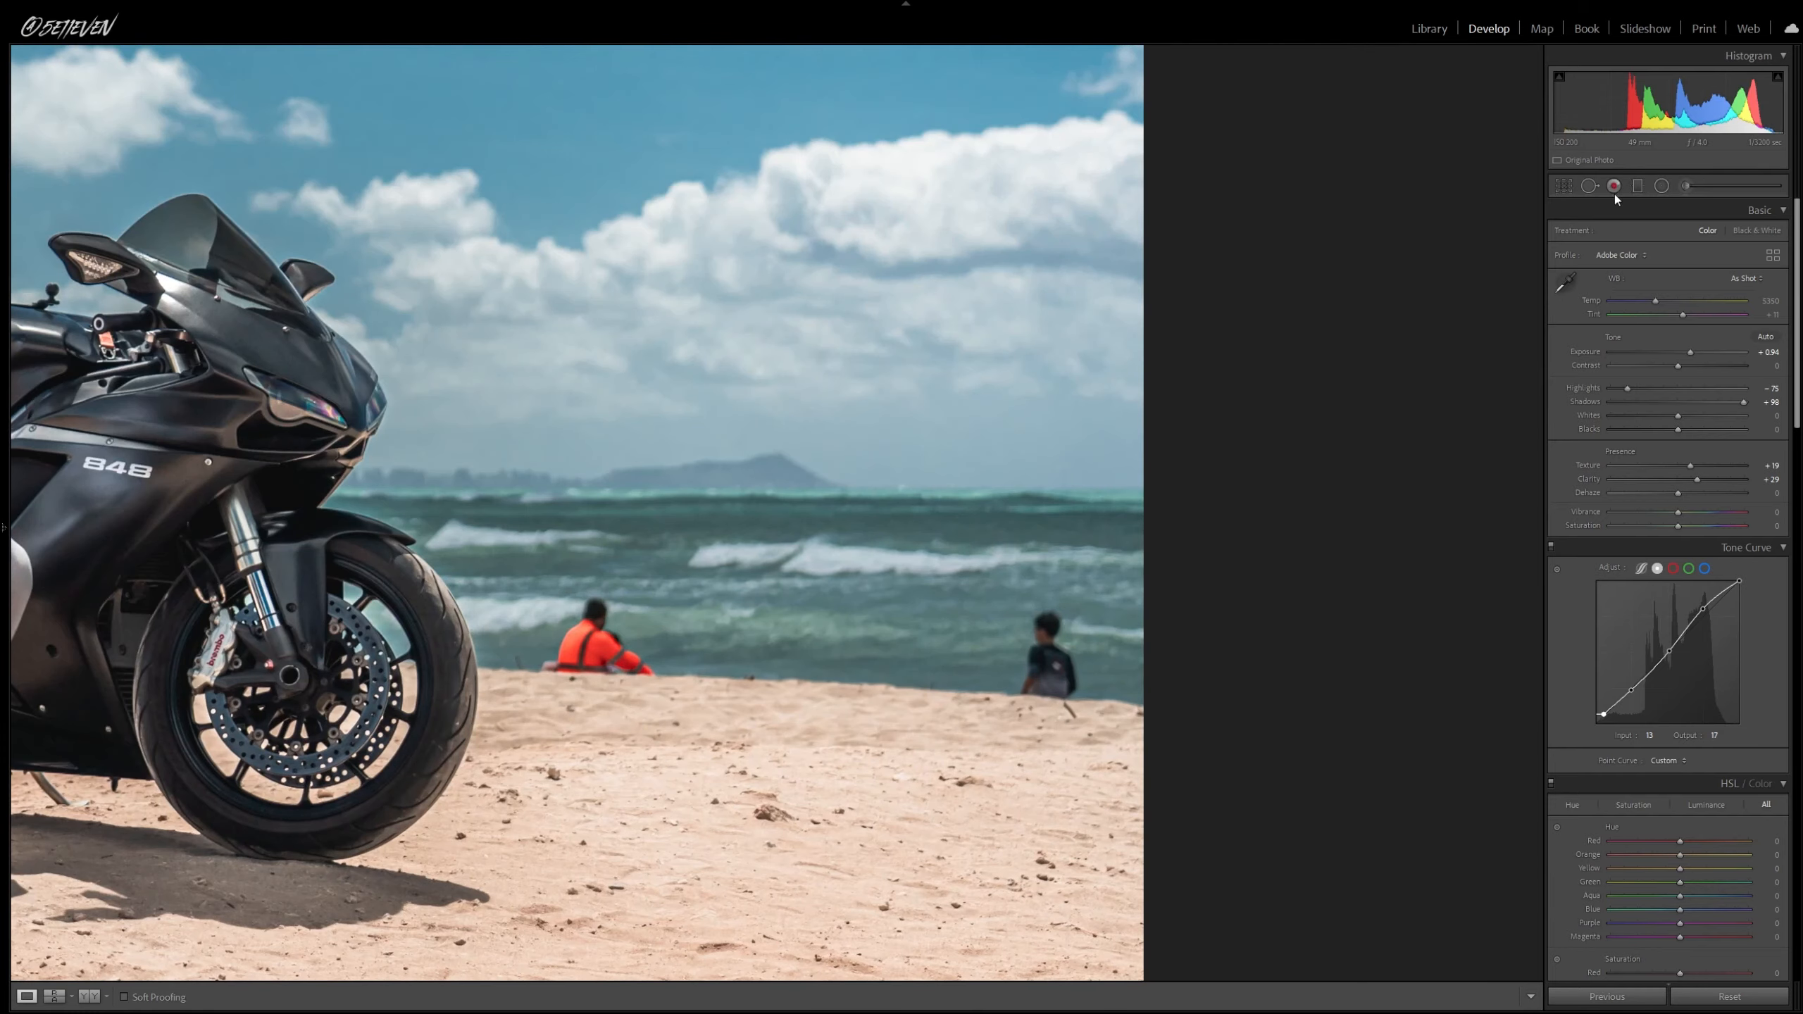
left_click(1587, 187)
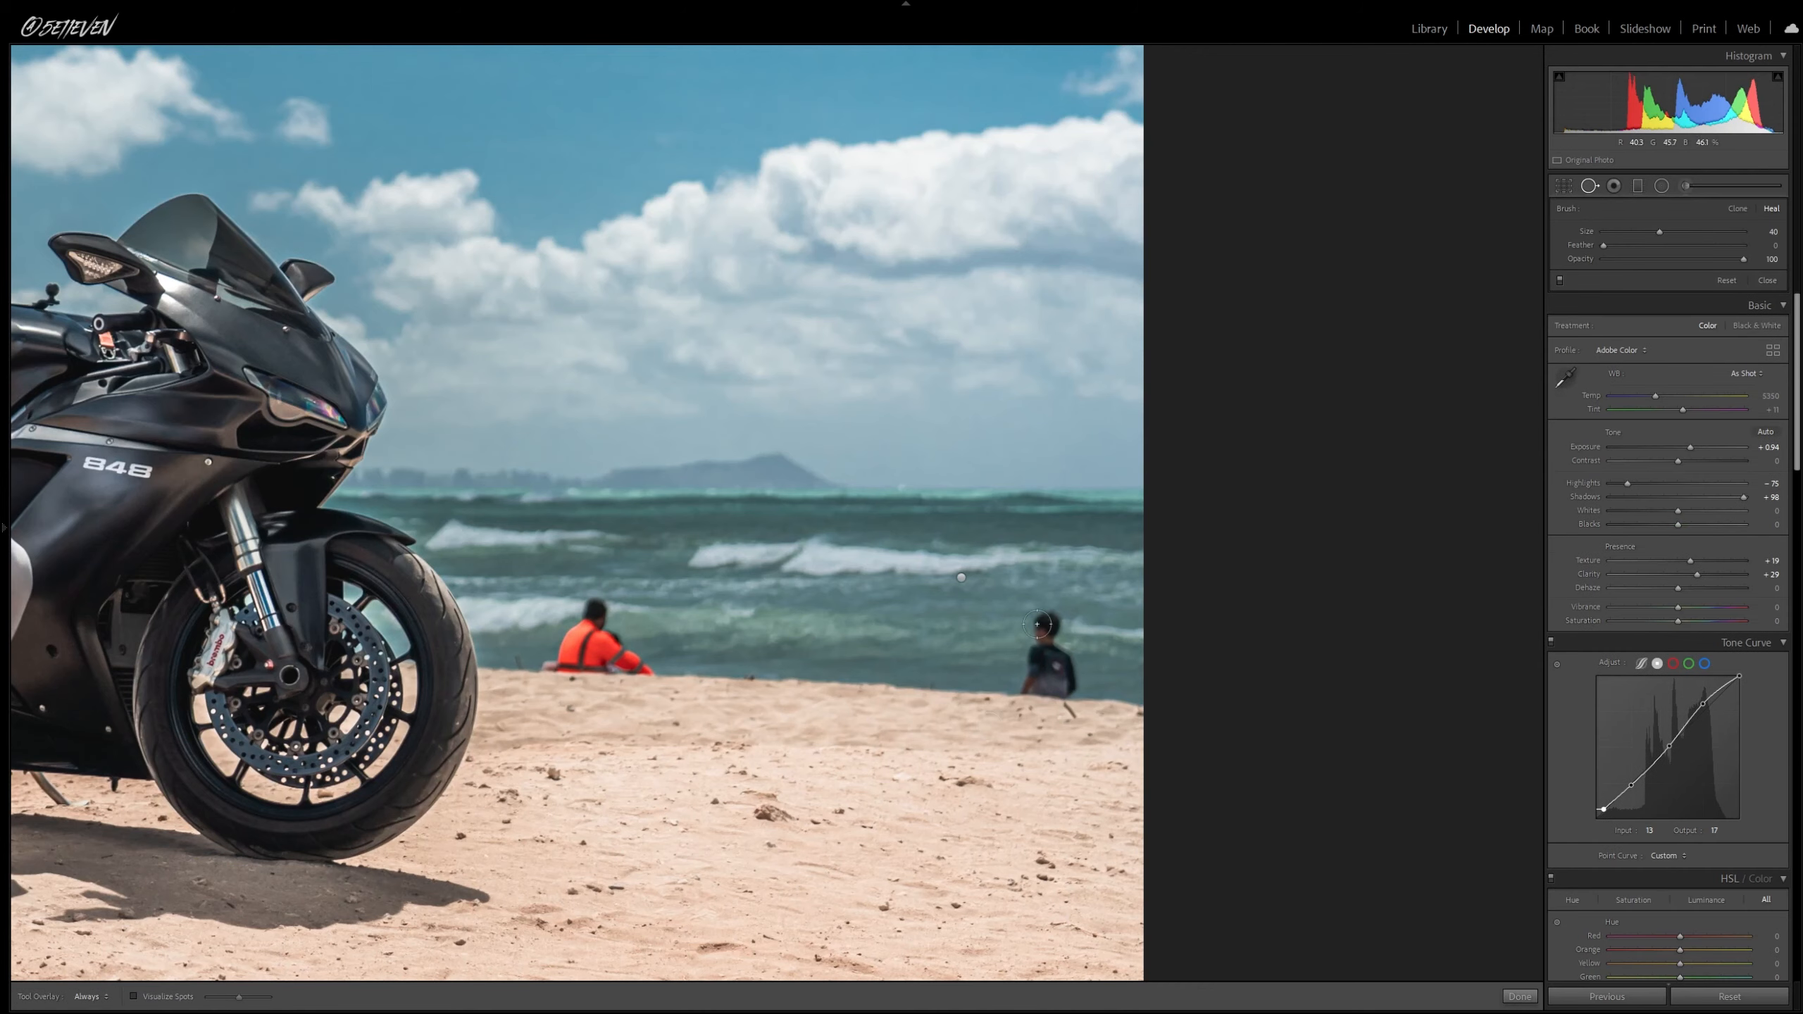
mouse_move(1035, 622)
left_mouse_down()
mouse_move(1050, 619)
mouse_move(1035, 649)
mouse_move(1069, 691)
mouse_move(1024, 689)
mouse_move(1047, 685)
left_mouse_up()
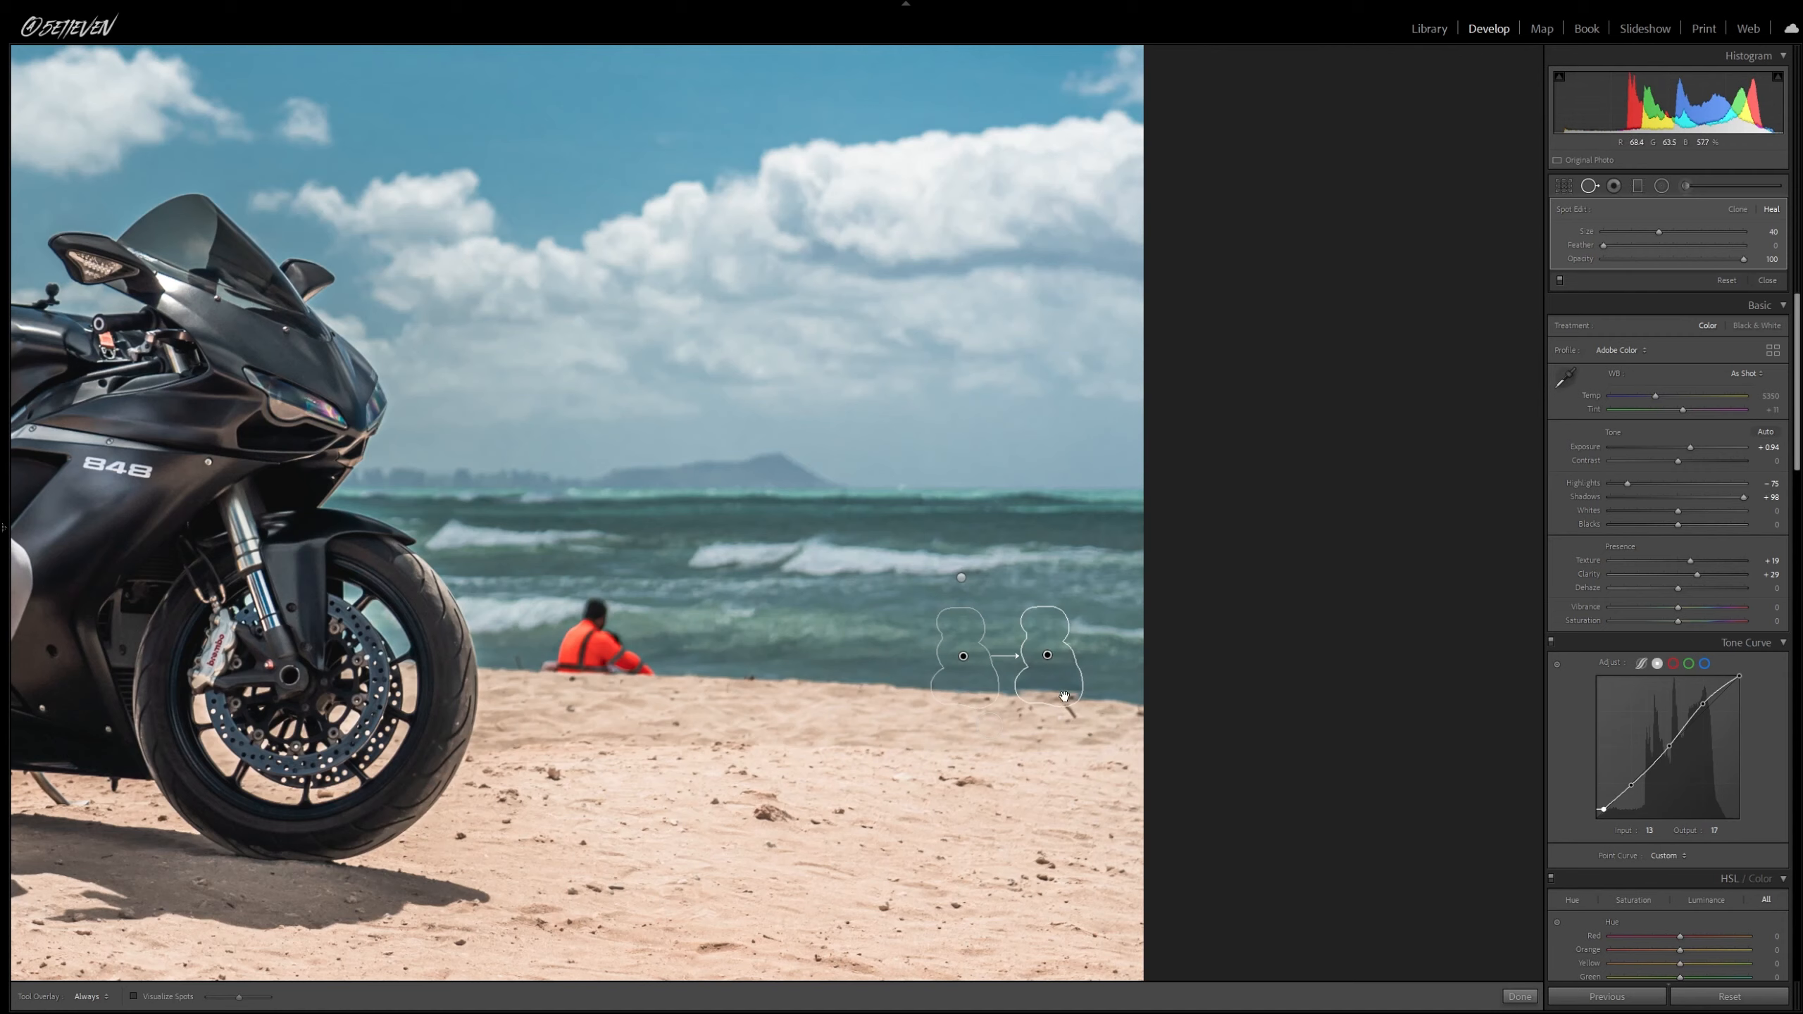
left_click_drag(976, 690, 971, 684)
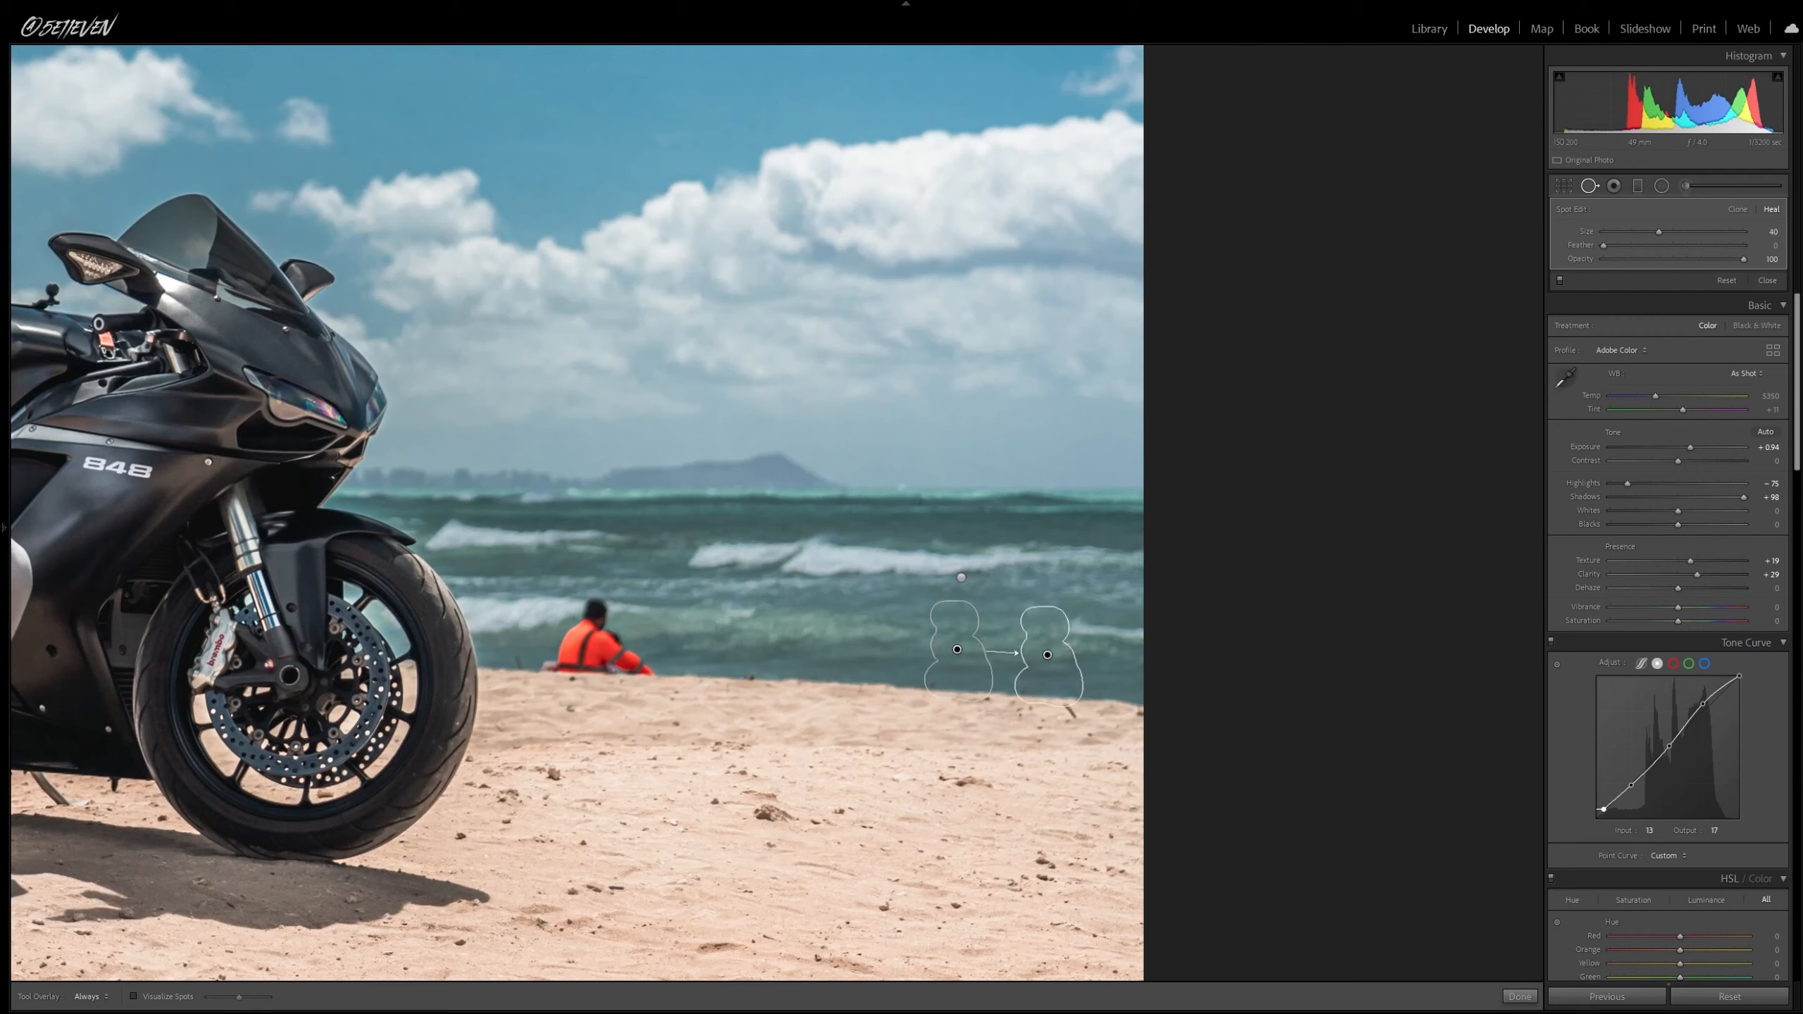
left_click(1517, 996)
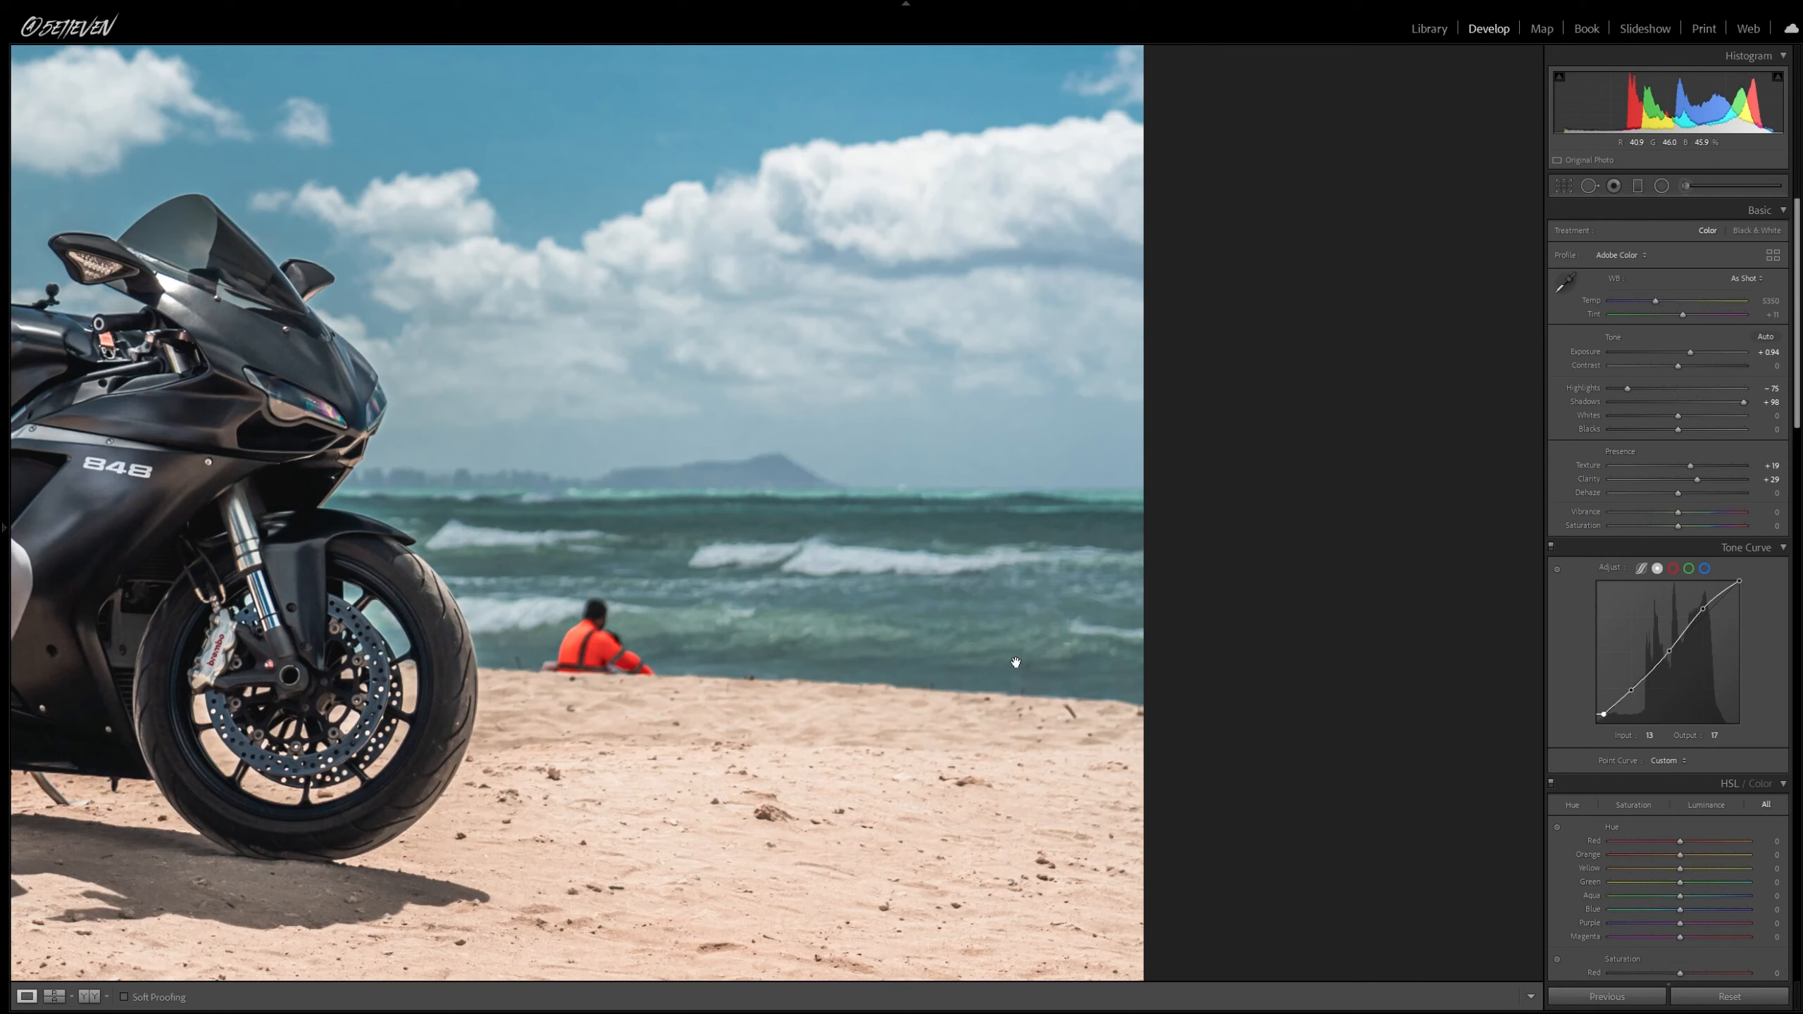
- Heal the small flaw on the shoreline near the removed person, using Spot Removal at size 25
left_click(1589, 185)
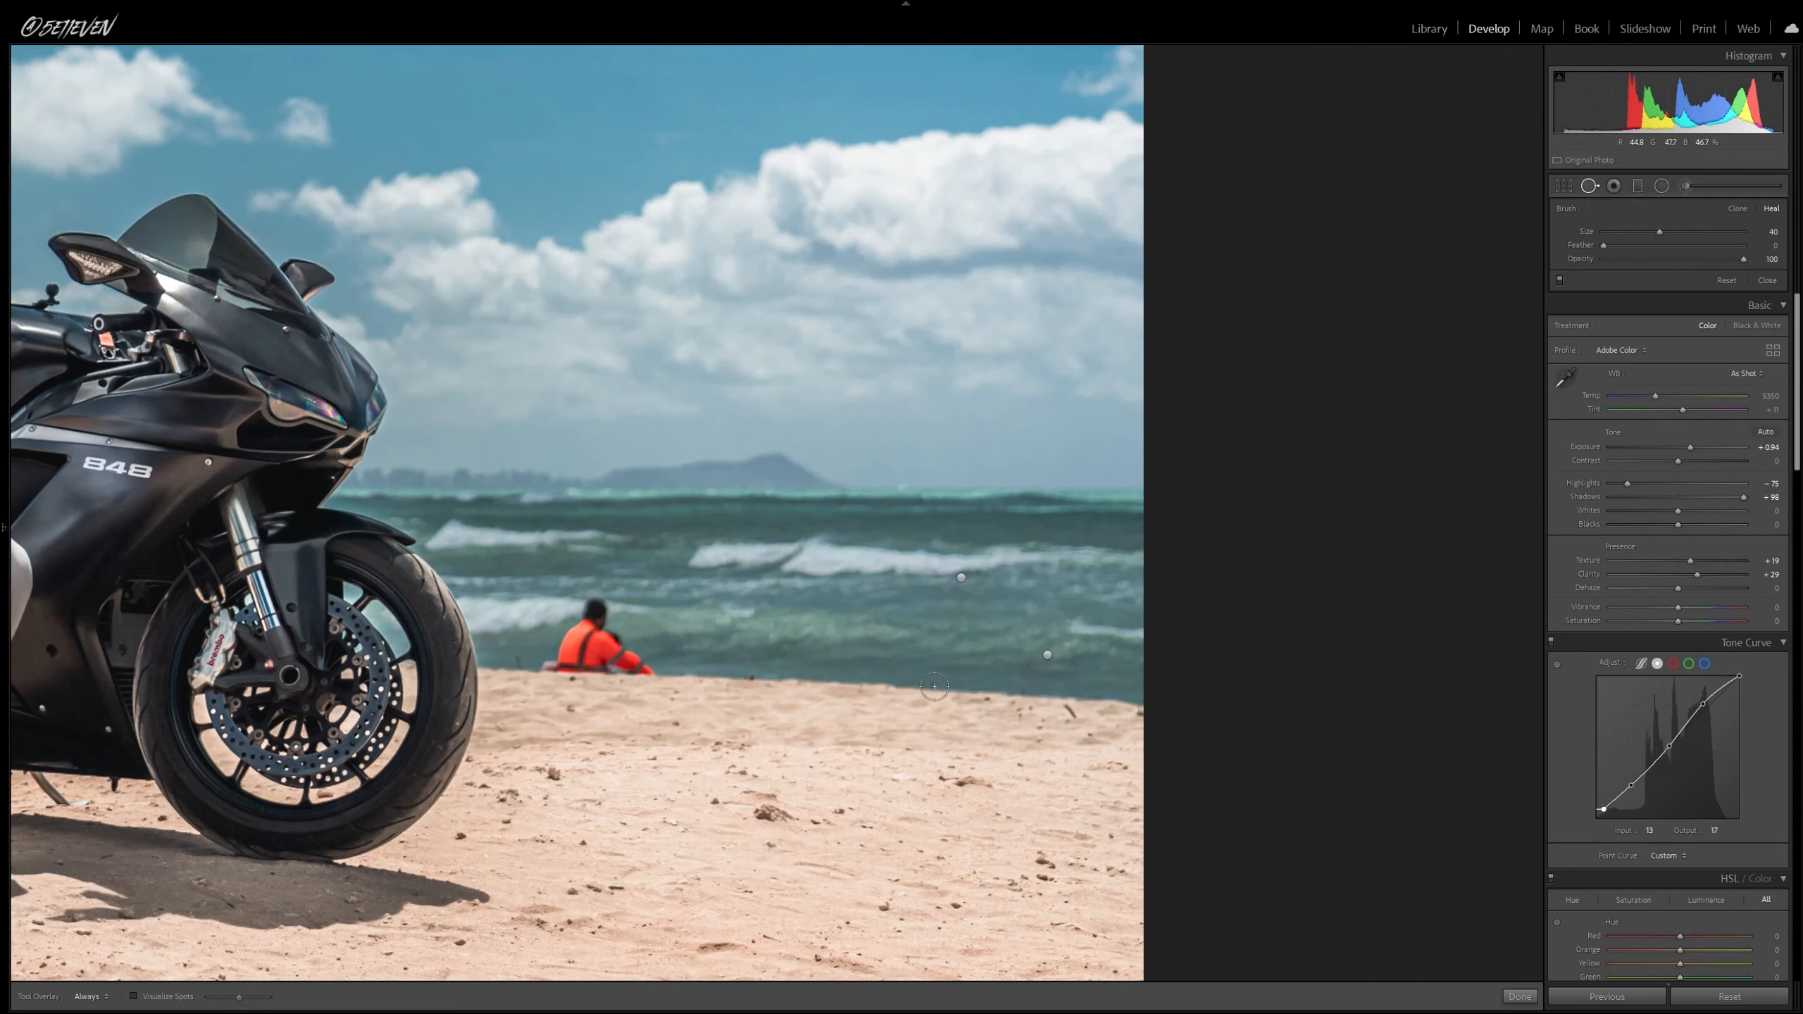
scroll(934, 685, "down", 3)
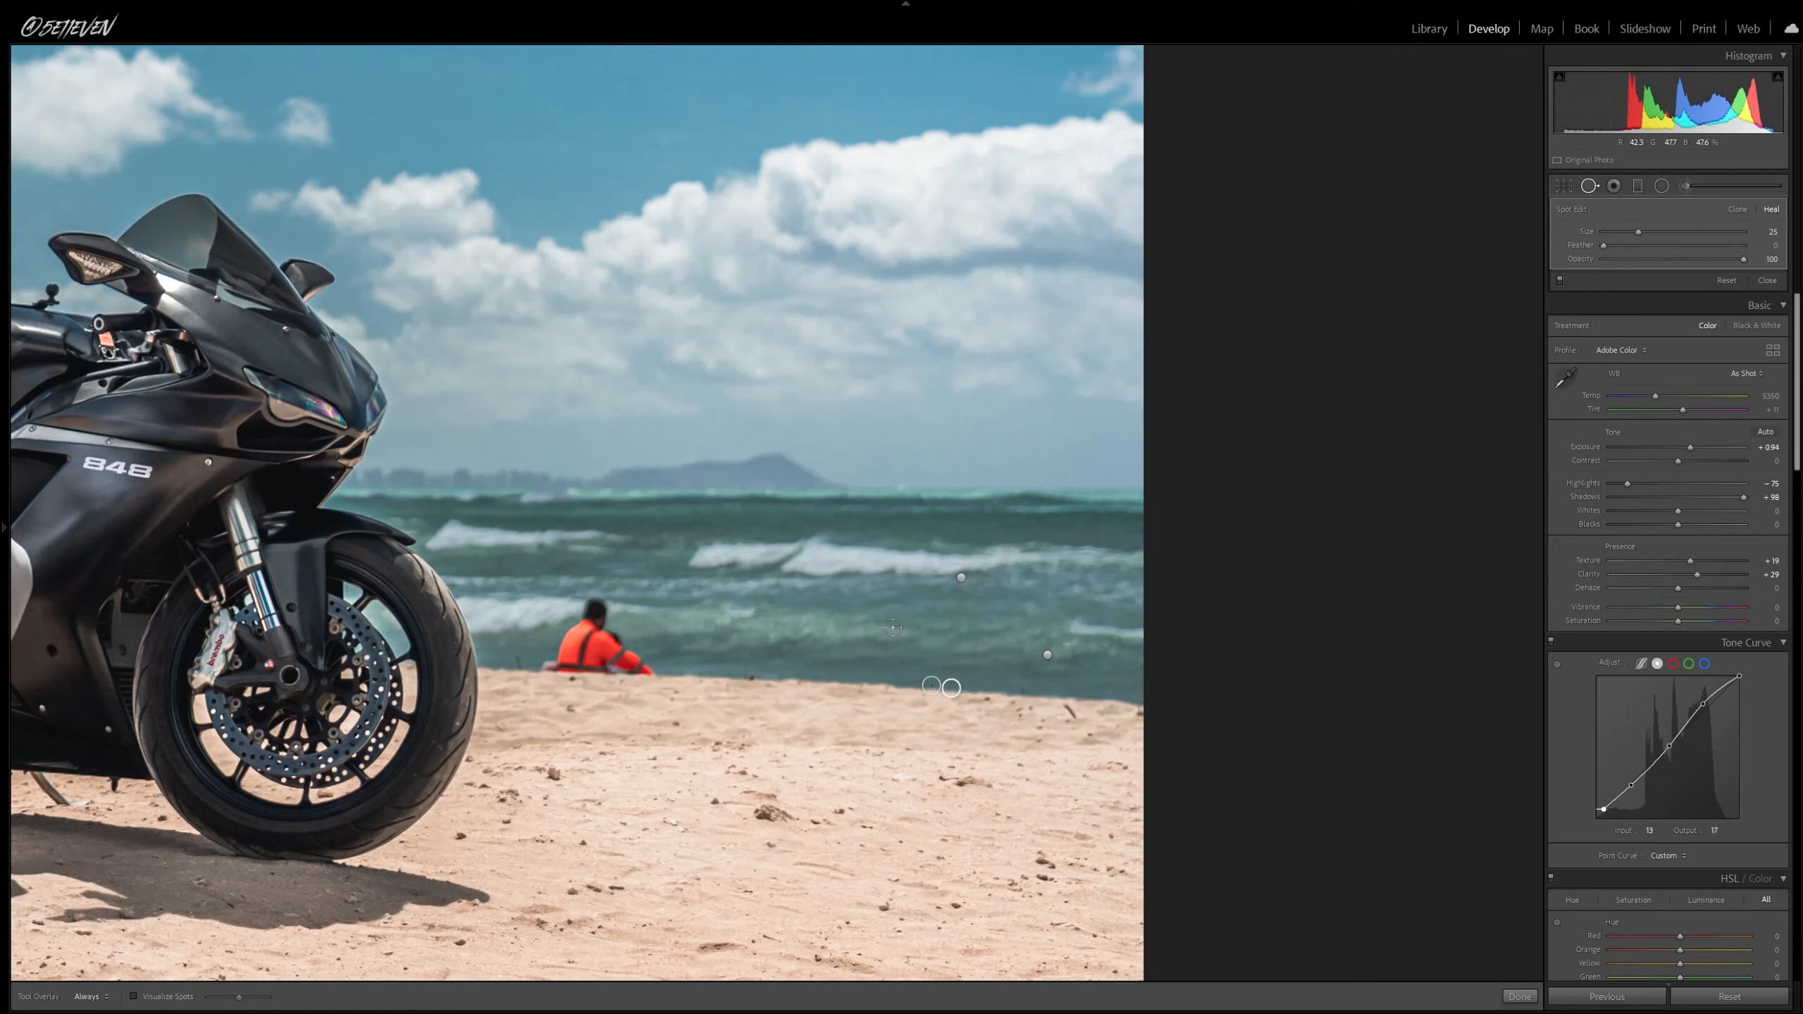
left_click(1519, 997)
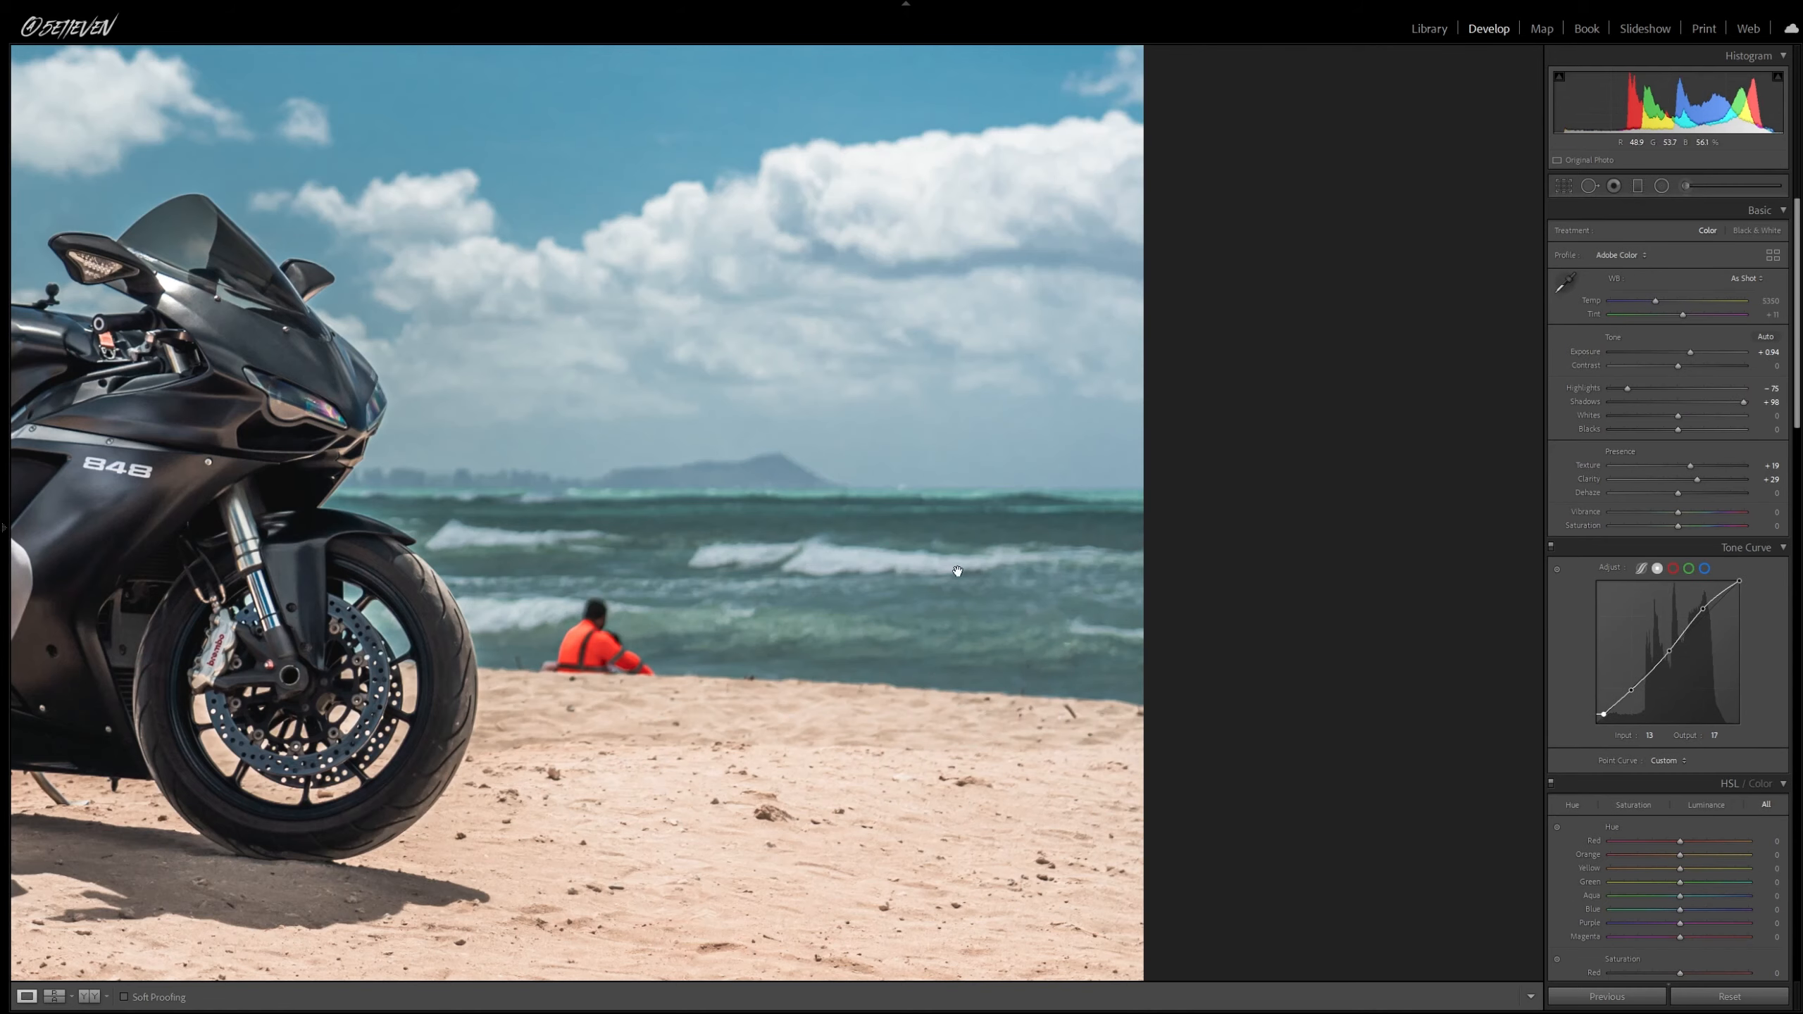
- Try to remove the seated person in orange with a size 54 Heal brush, sampling from the shoreline beside them
left_click(925, 781)
left_click(1590, 186)
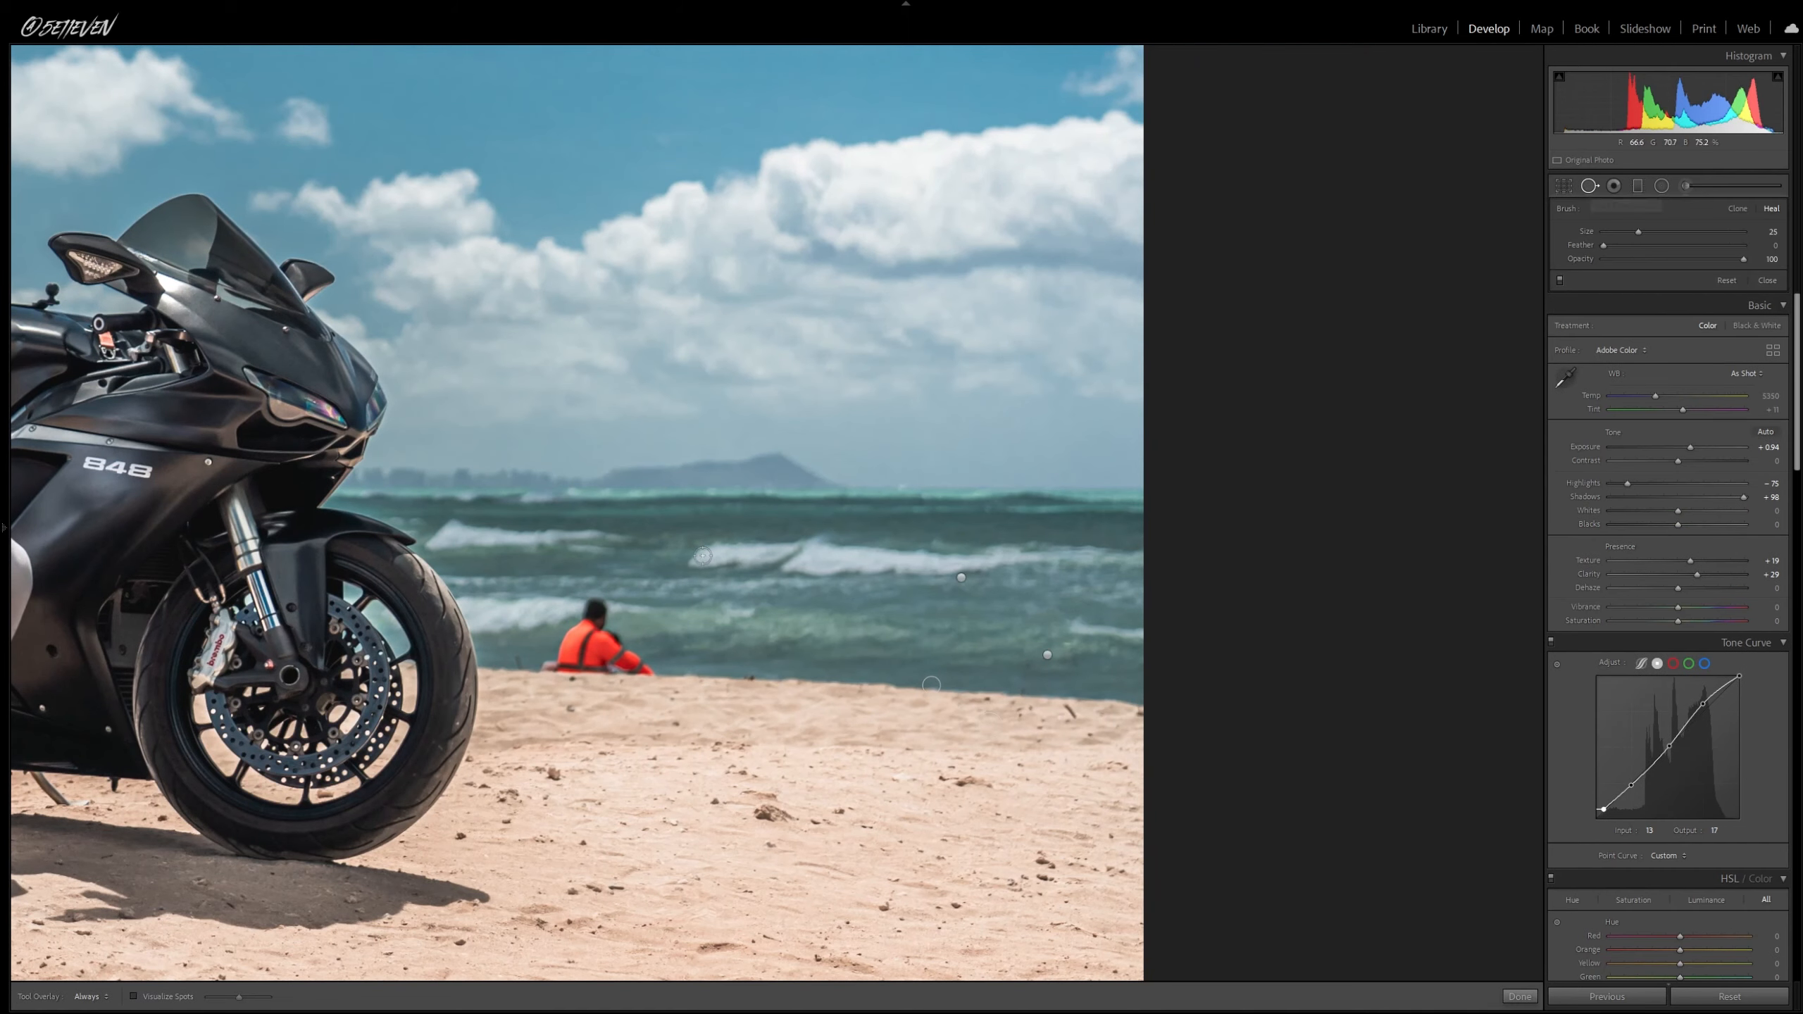
scroll(592, 613, "up", 5)
scroll(590, 612, "up", 1)
mouse_move(592, 612)
left_mouse_down()
mouse_move(549, 652)
mouse_move(640, 671)
mouse_move(597, 643)
left_mouse_up()
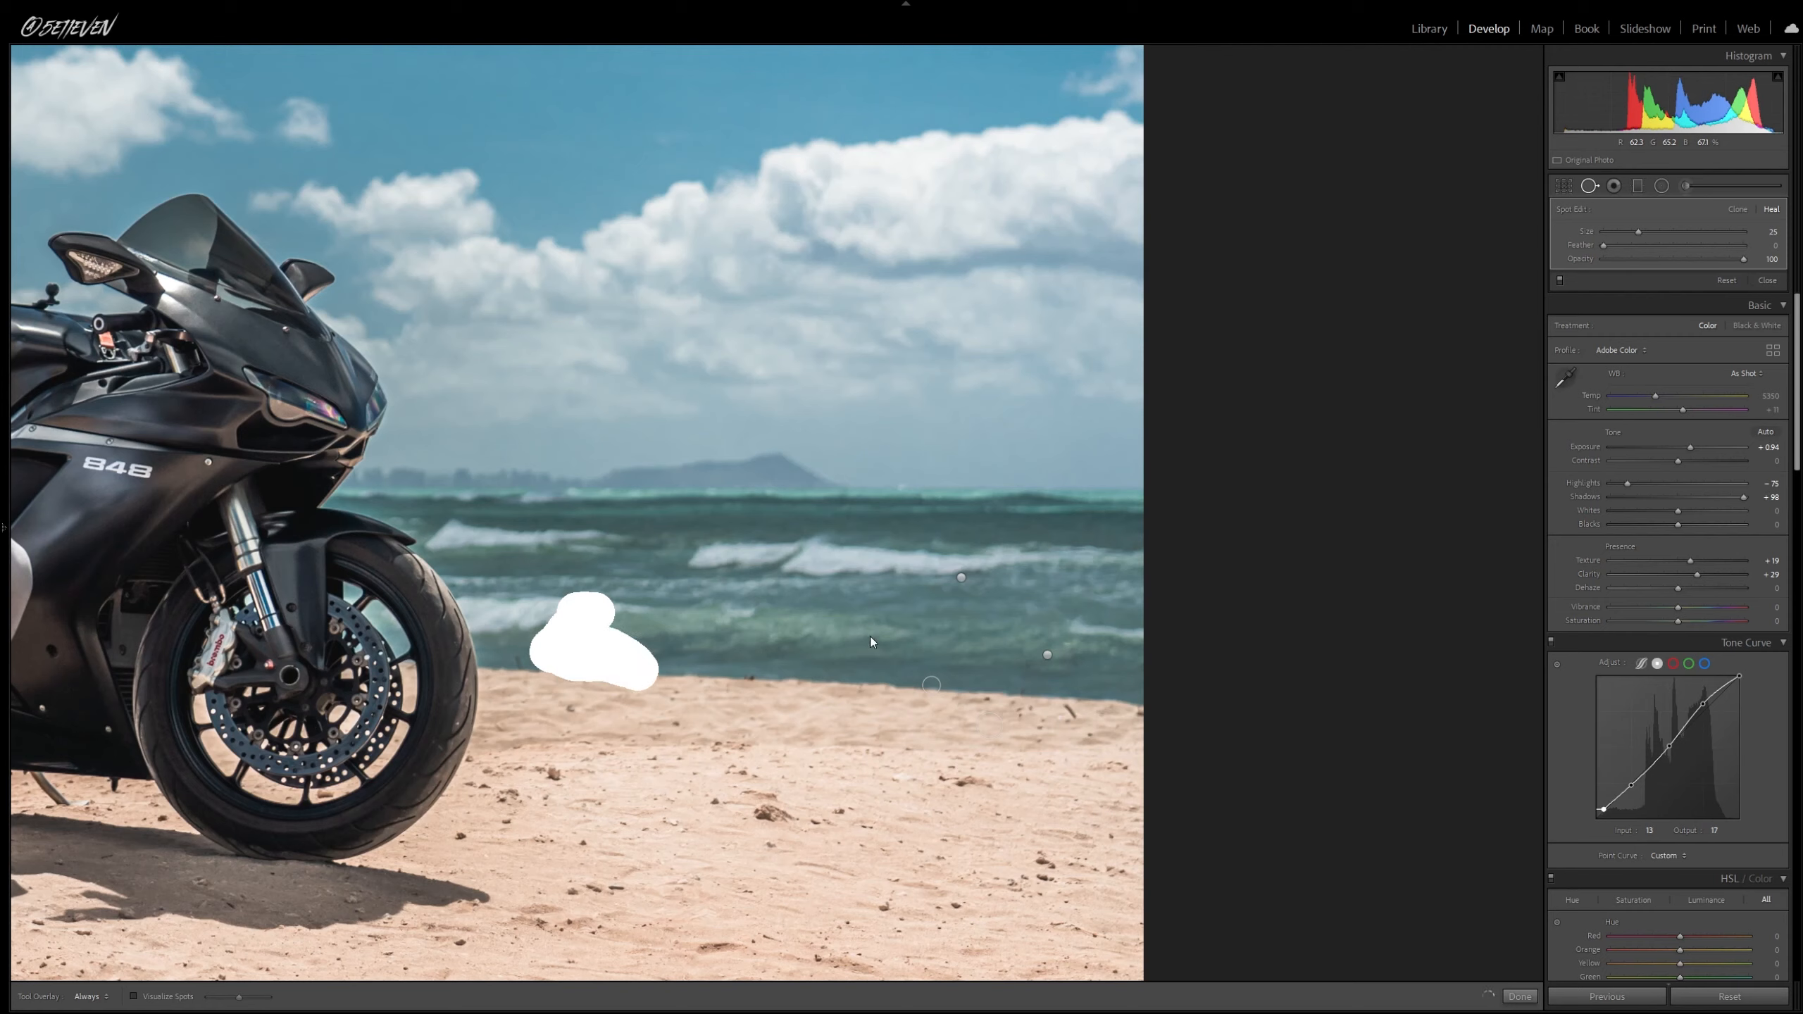
left_click_drag(723, 678, 796, 671)
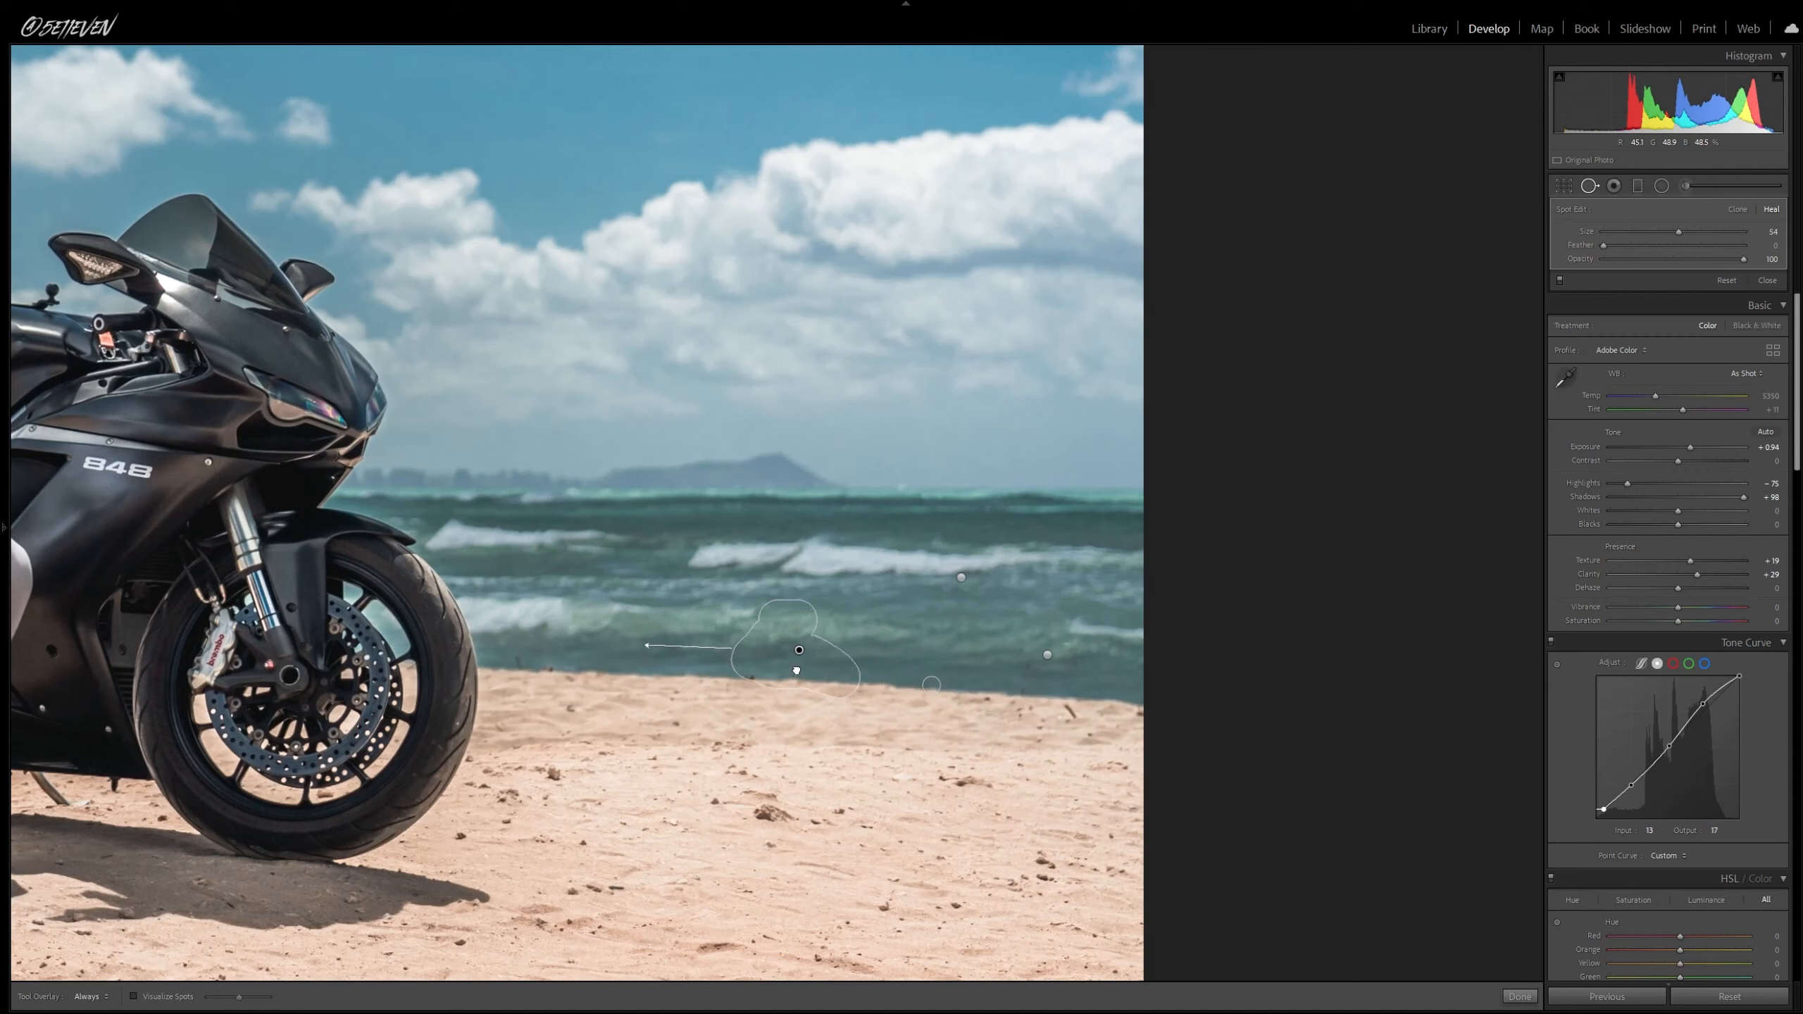
mouse_move(796, 669)
left_mouse_down()
mouse_move(824, 671)
mouse_move(806, 670)
left_mouse_up()
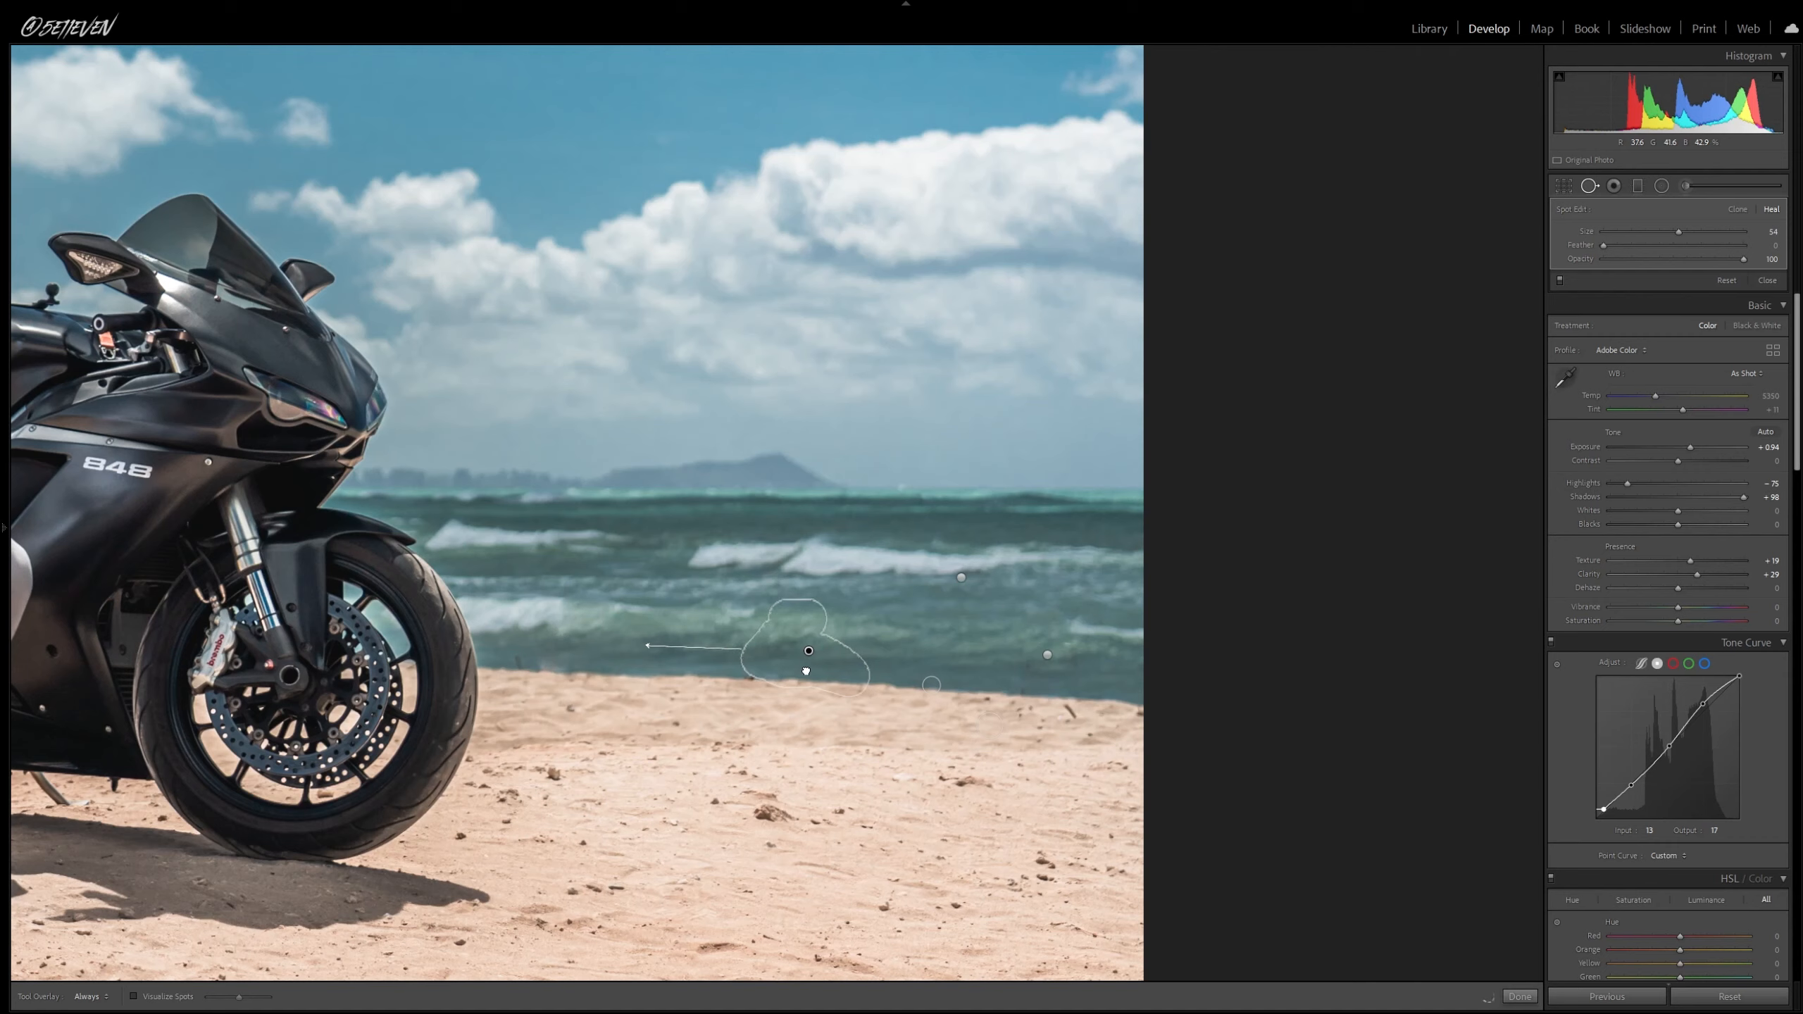
left_click(1528, 997)
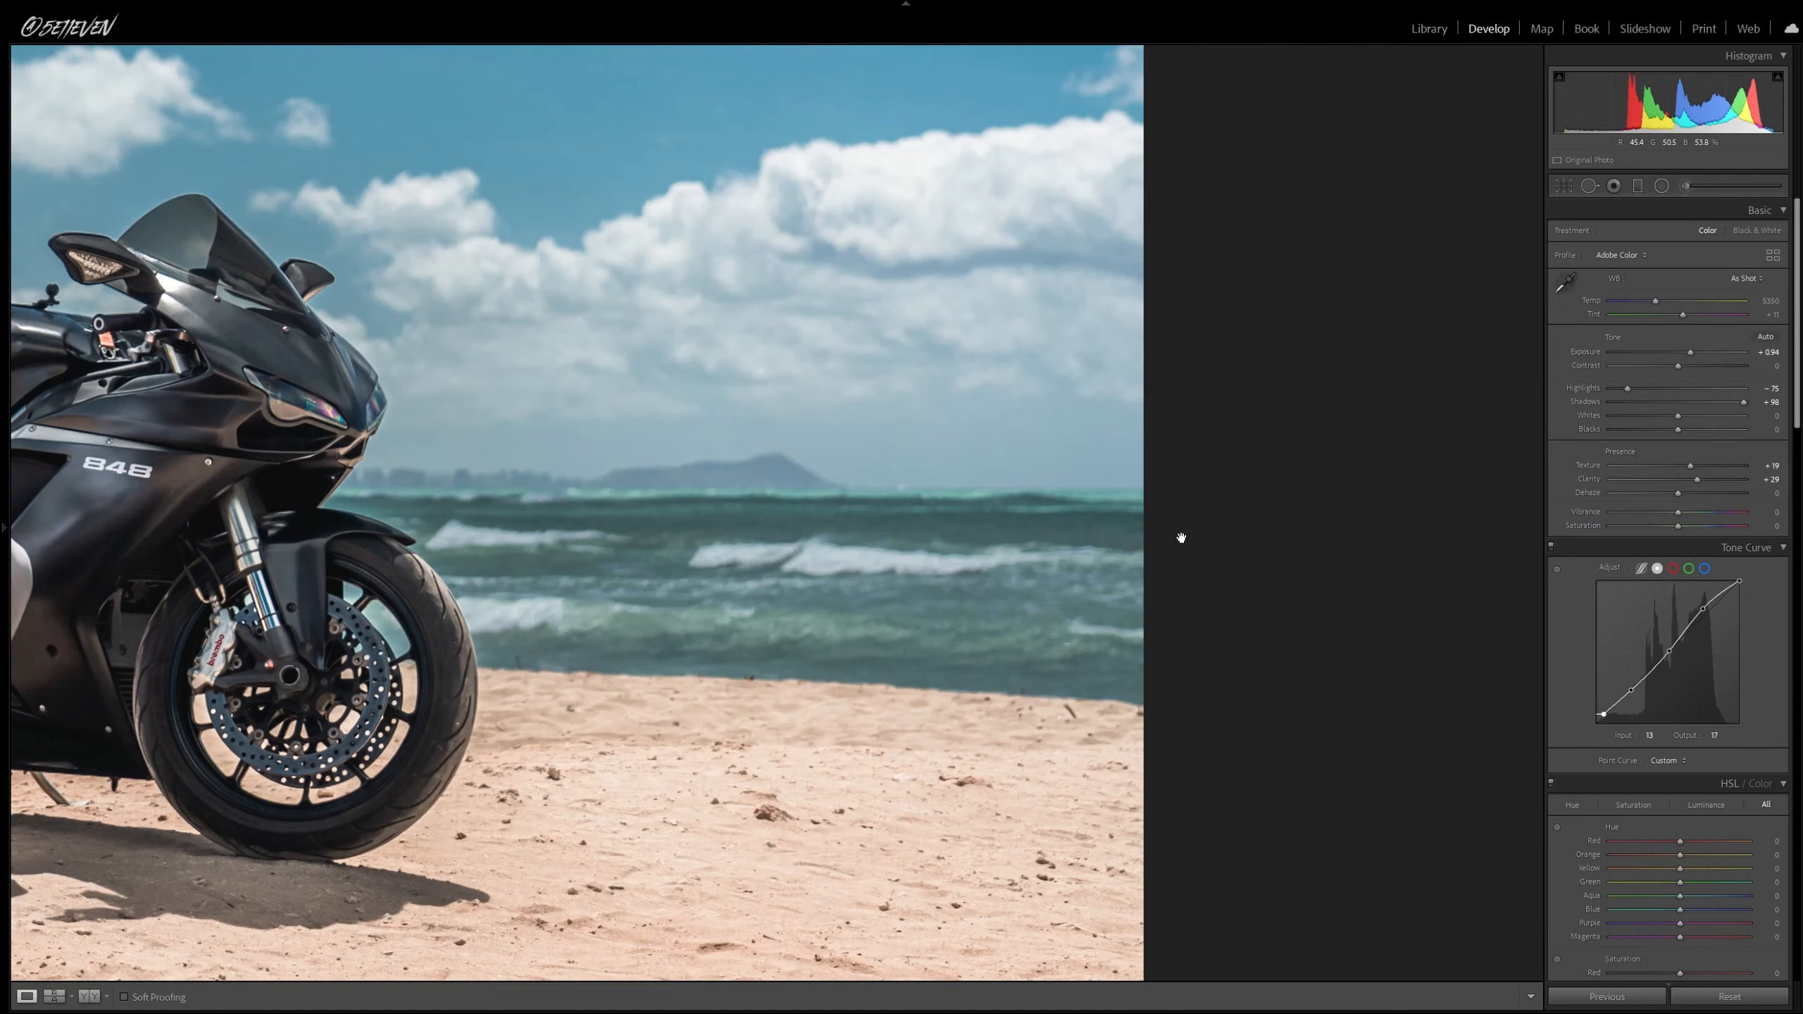
- Delete the heal correction covering the seated person in orange
left_click(572, 628)
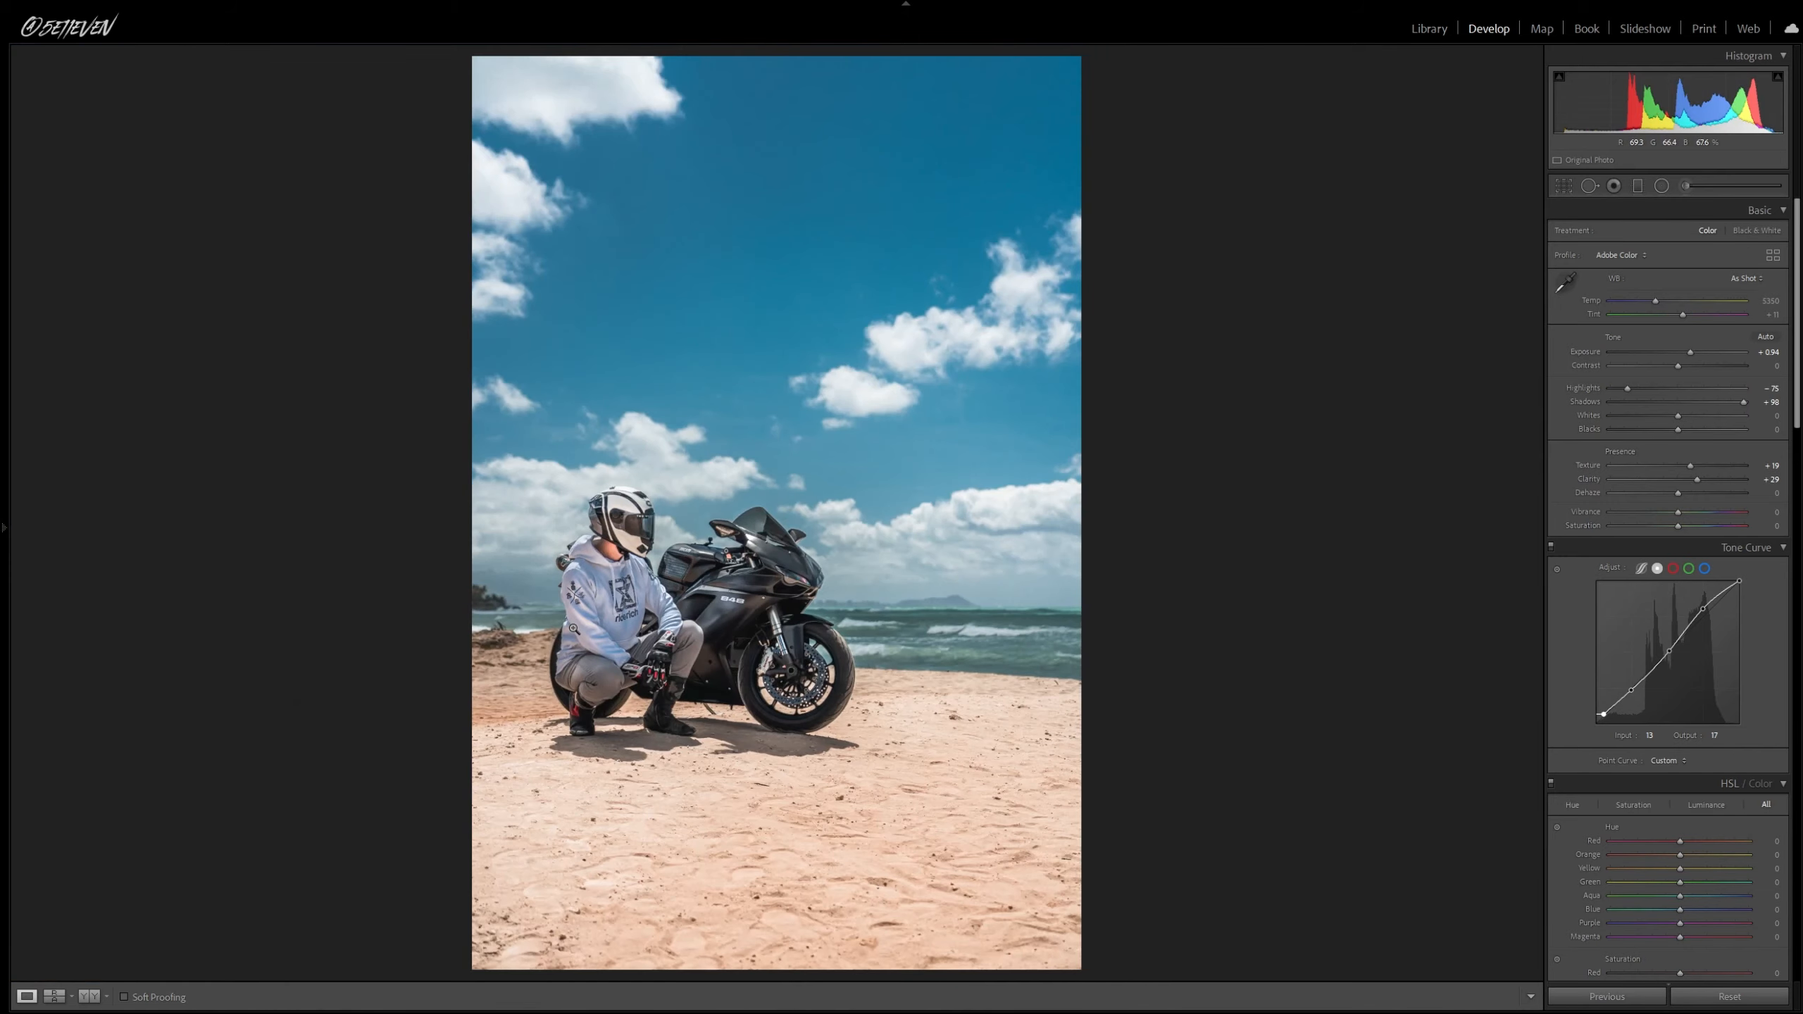
left_click(911, 658)
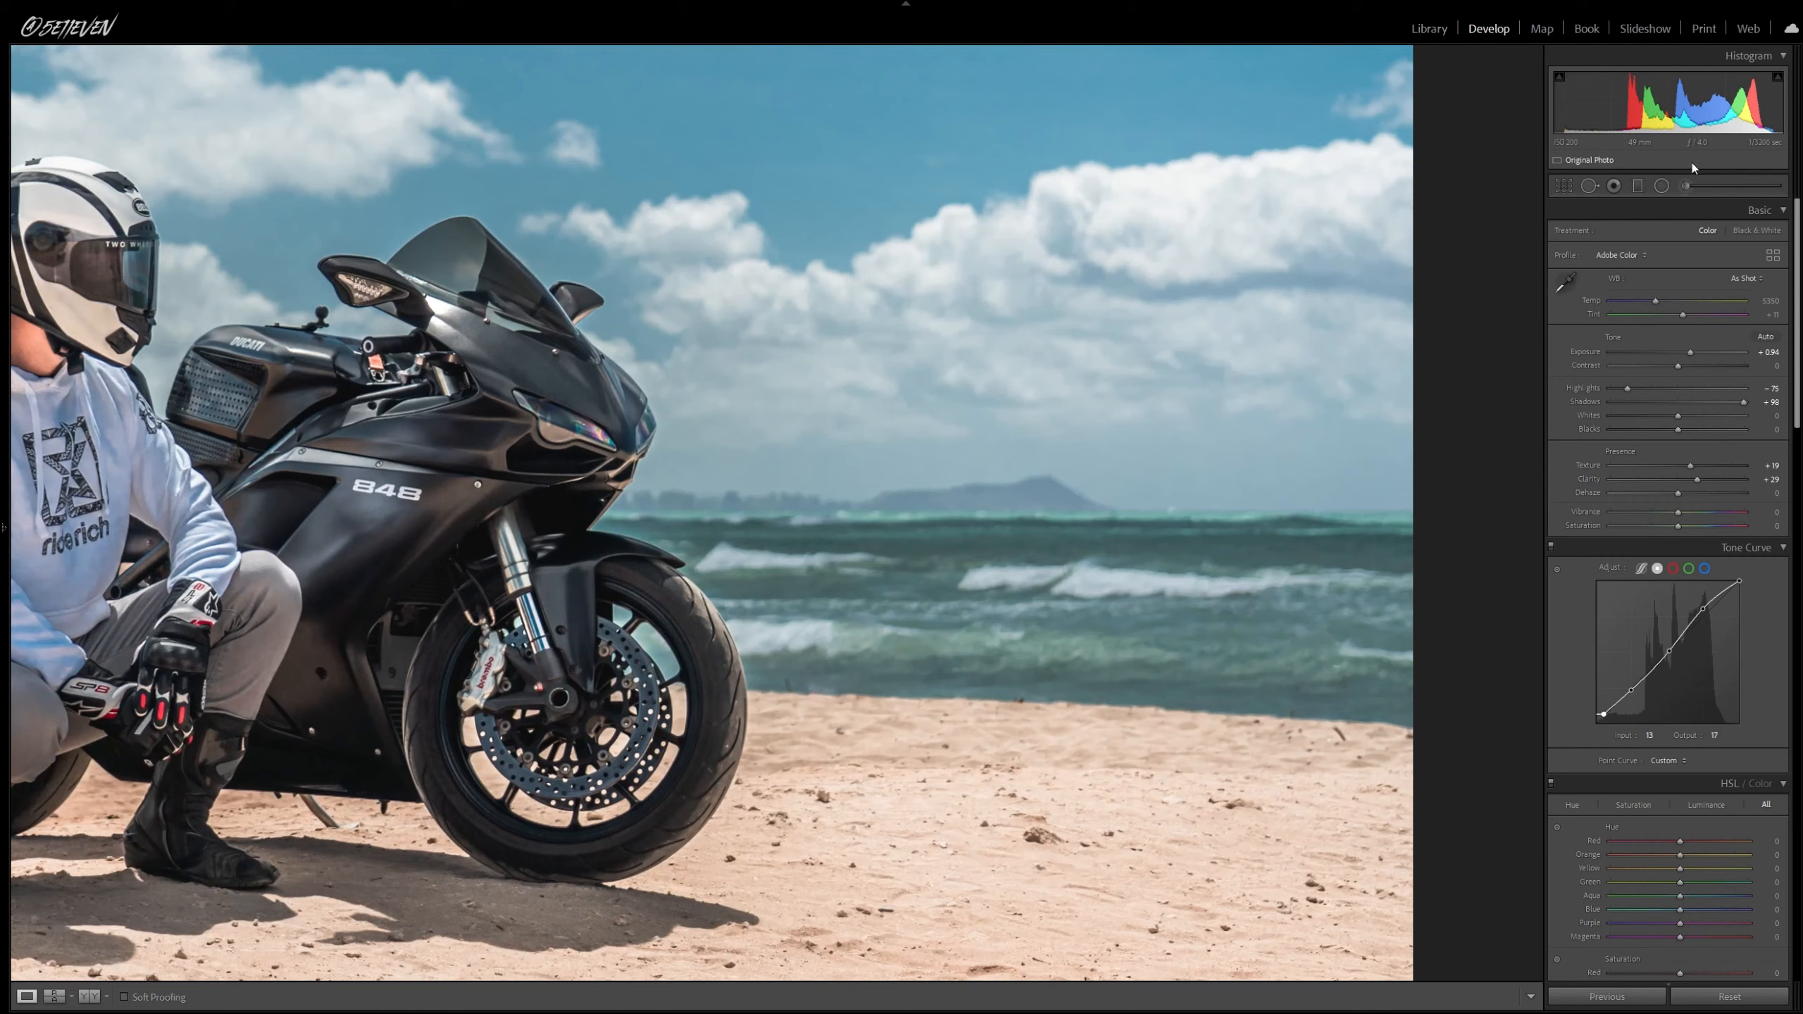
left_click(1589, 186)
left_click_drag(863, 682, 858, 643)
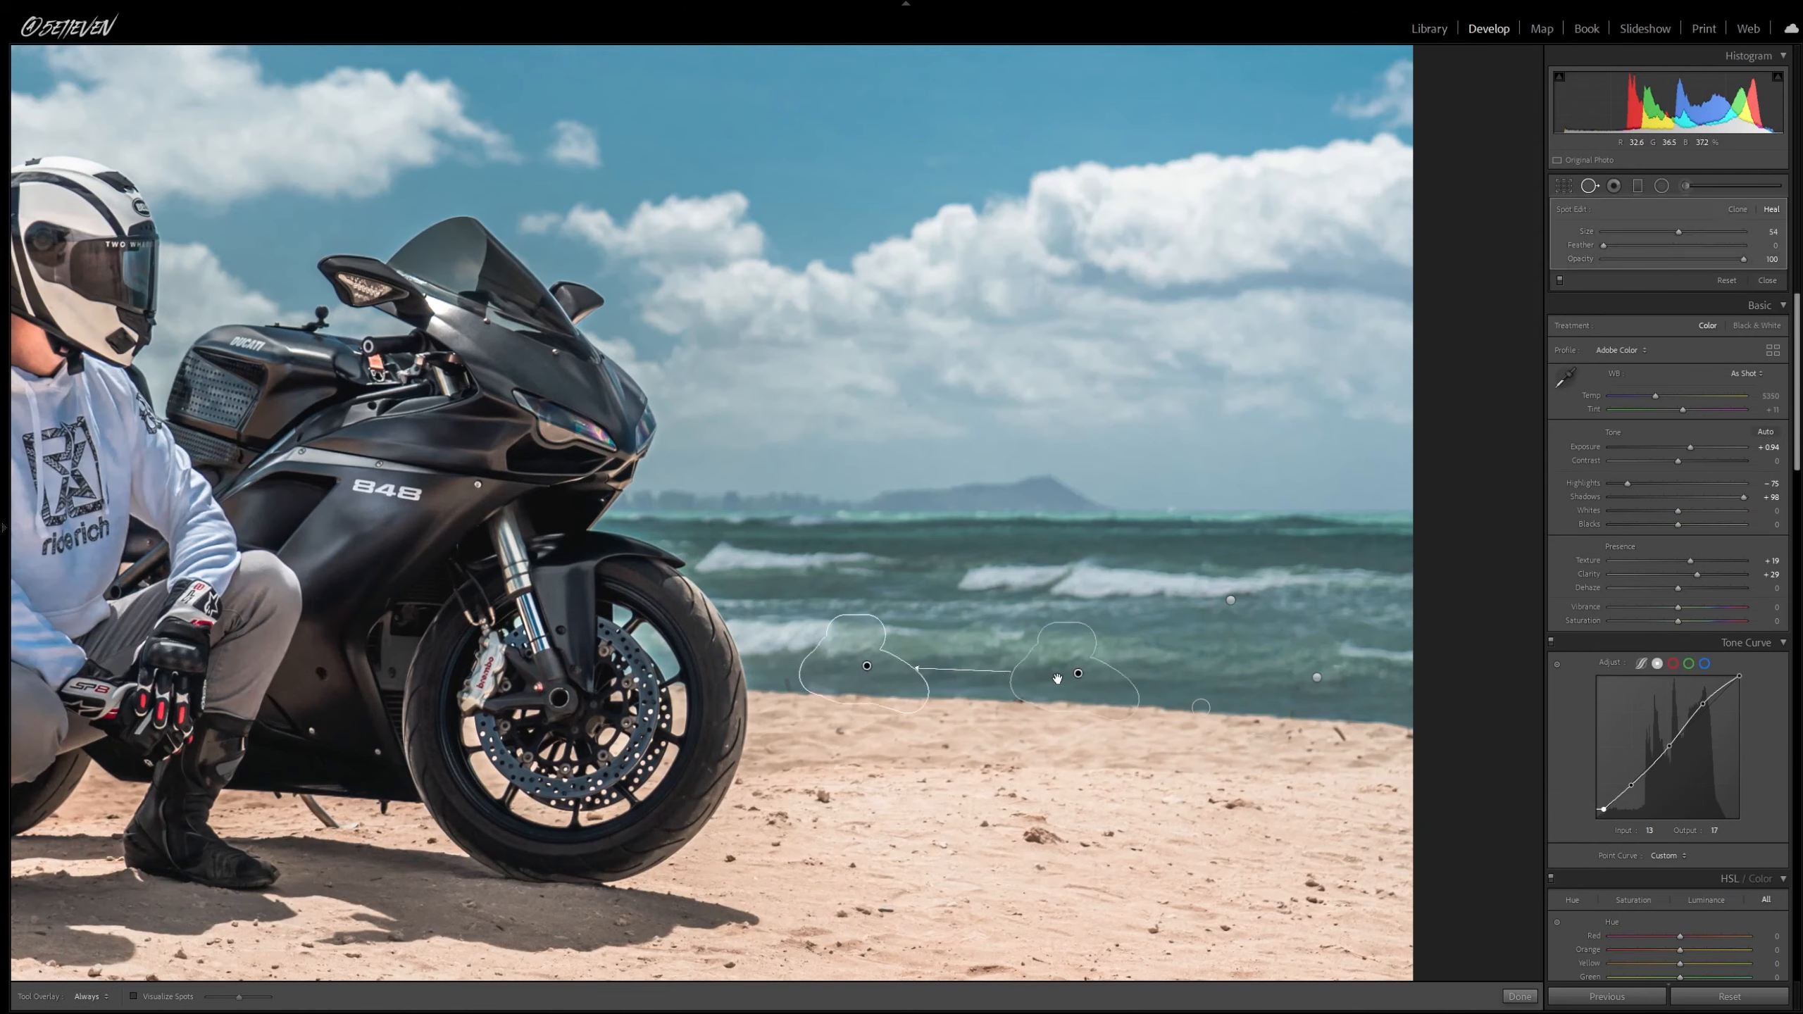
key("Delete")
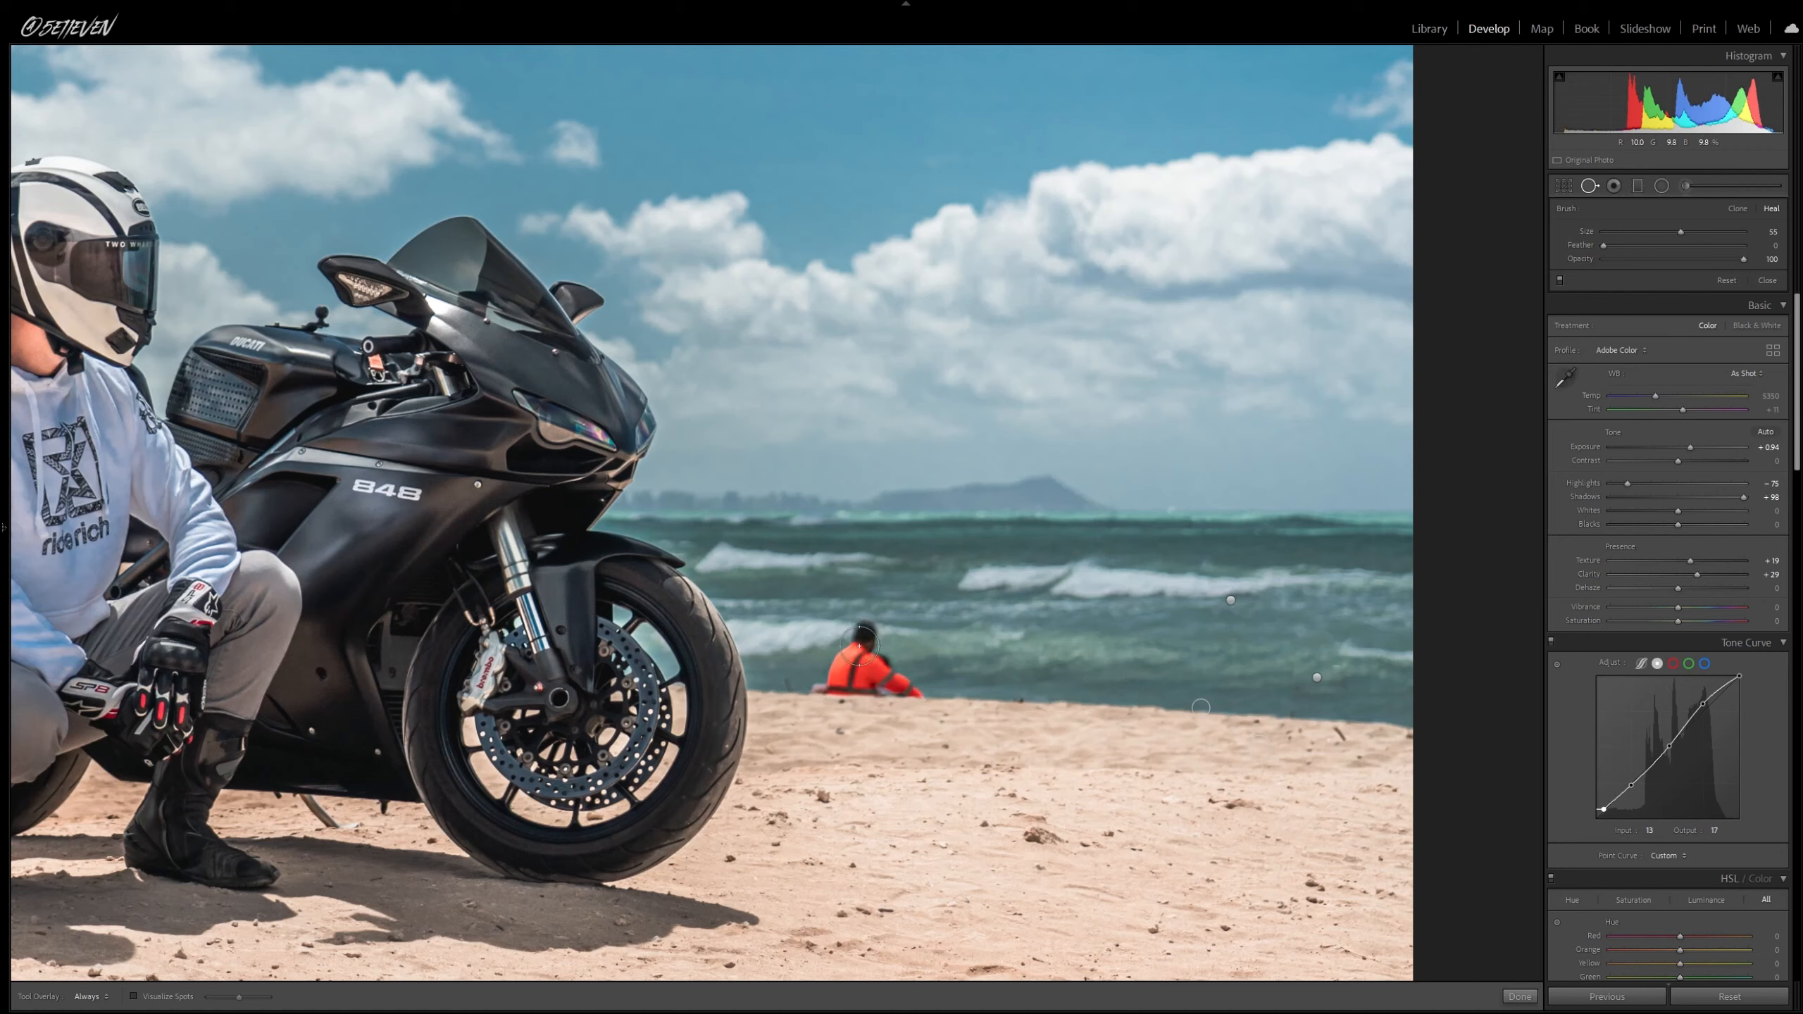
- Paint over the seated person in orange with a size 39 Heal brush, sampling from the clean shoreline beside them
scroll(859, 643, "down", 3)
mouse_move(861, 629)
left_mouse_down()
mouse_move(815, 682)
mouse_move(915, 695)
mouse_move(864, 665)
left_mouse_up()
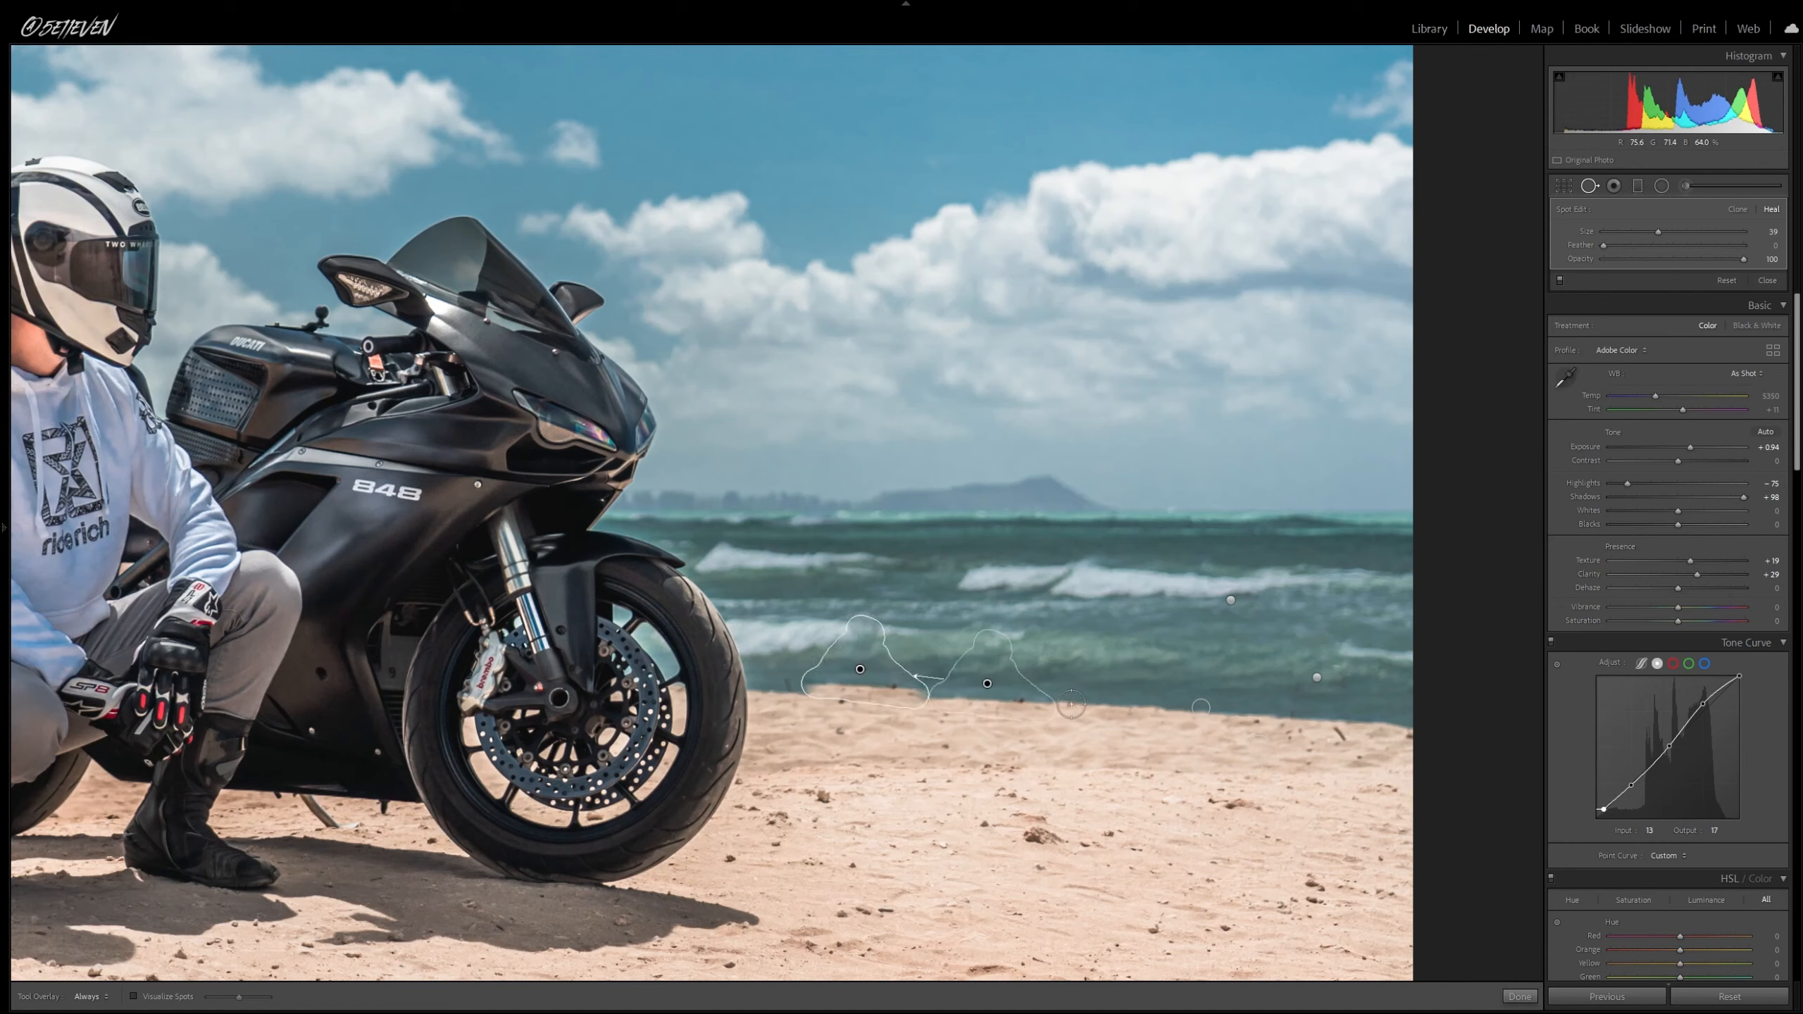
left_click_drag(1002, 692, 1057, 690)
left_click_drag(1057, 690, 1057, 688)
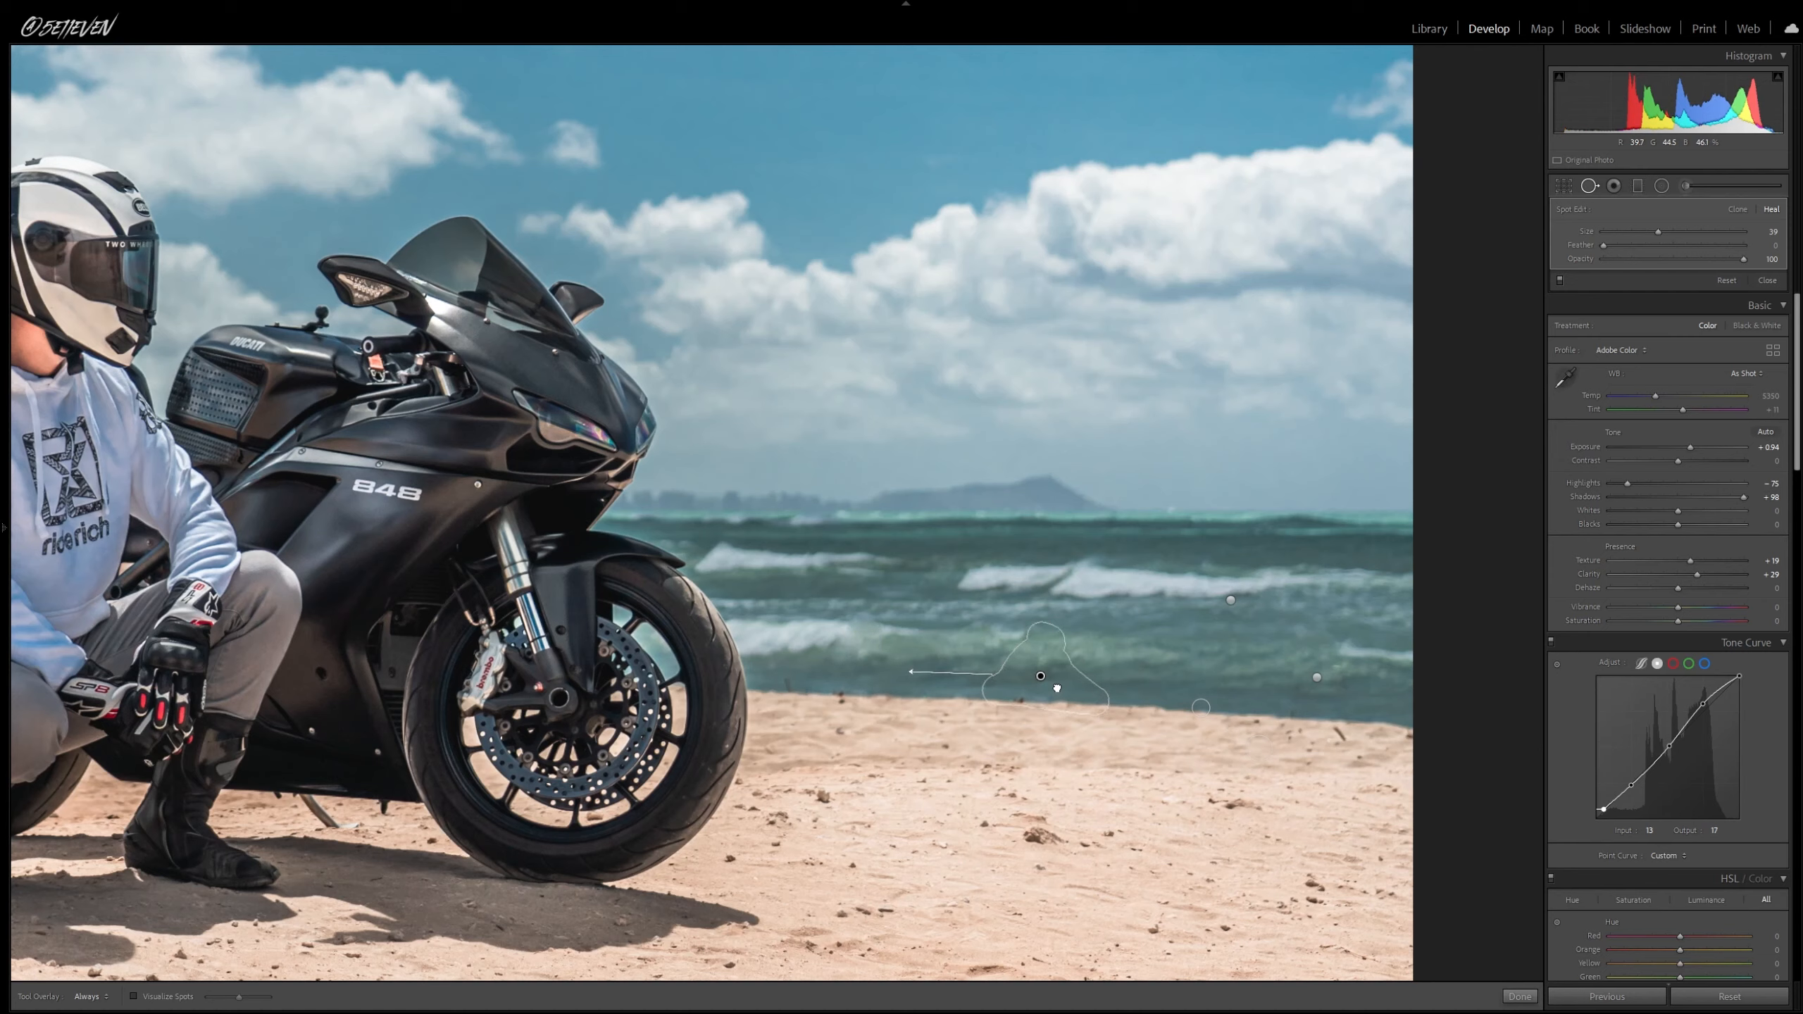
left_click(1520, 997)
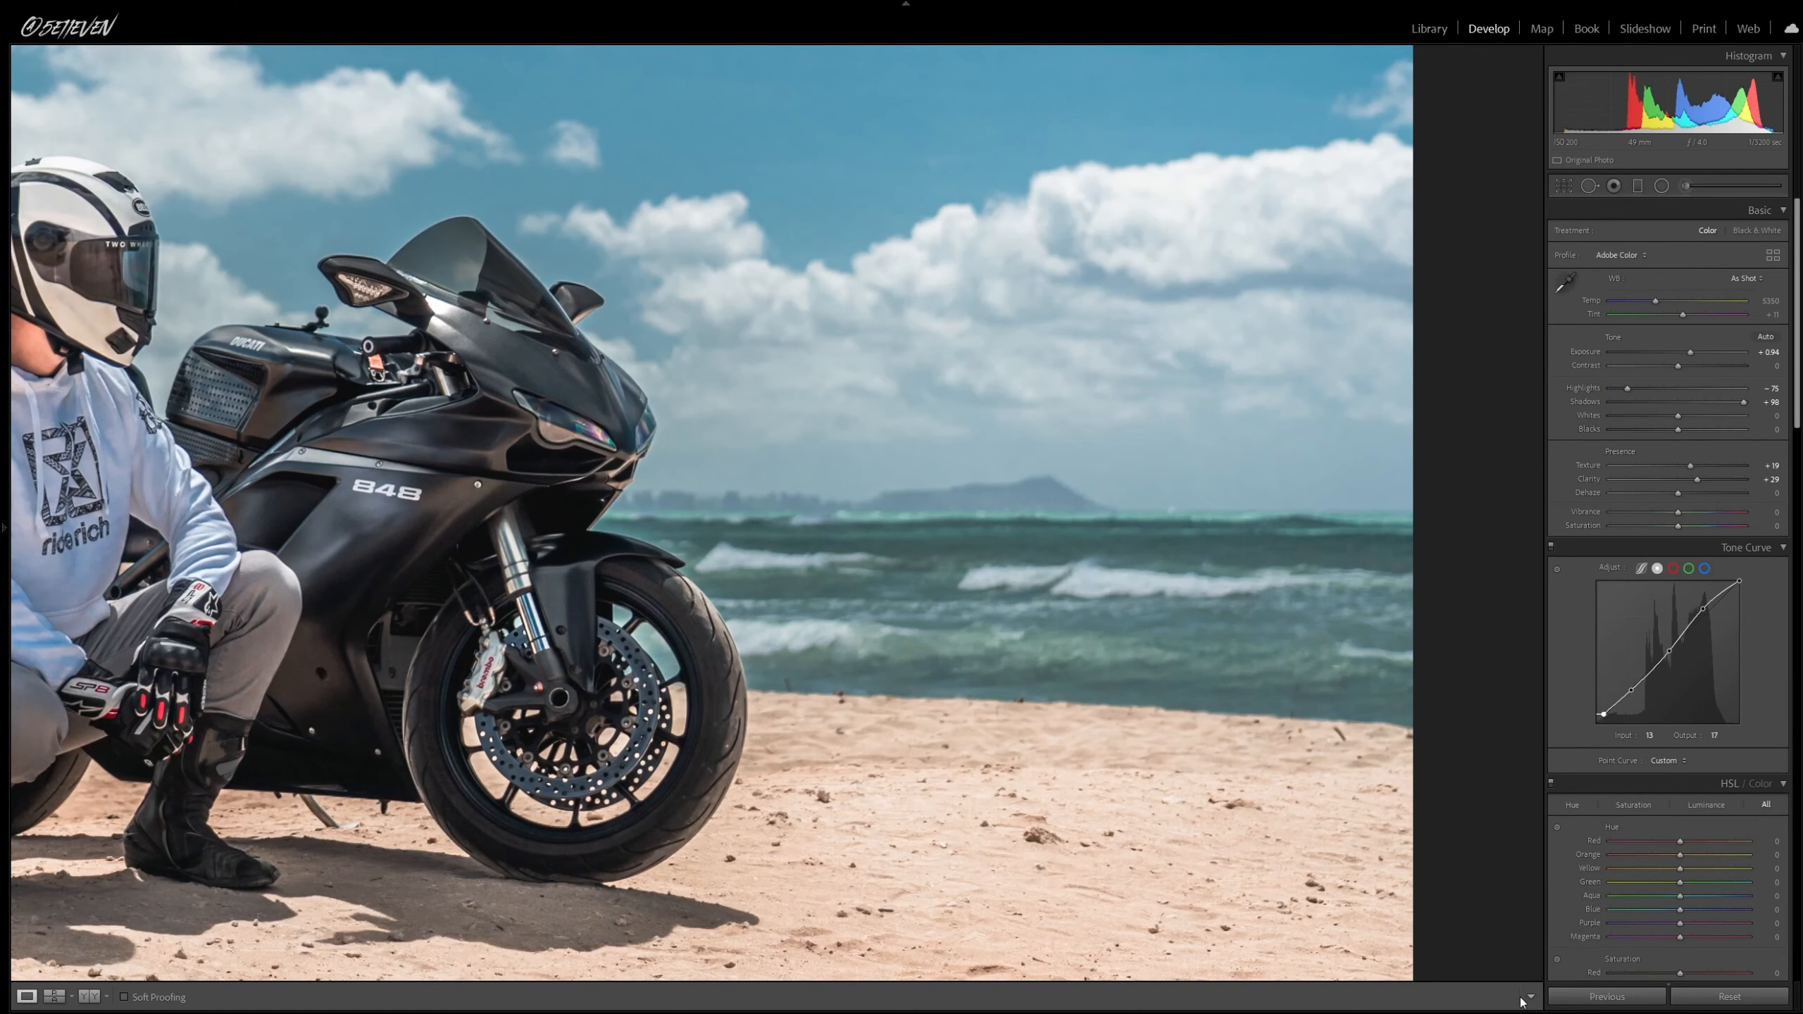
- Heal the blurred end of the wave beside the front wheel with a size 39 brush, sampling from the wave above it
left_click_drag(880, 638, 804, 691)
key("q")
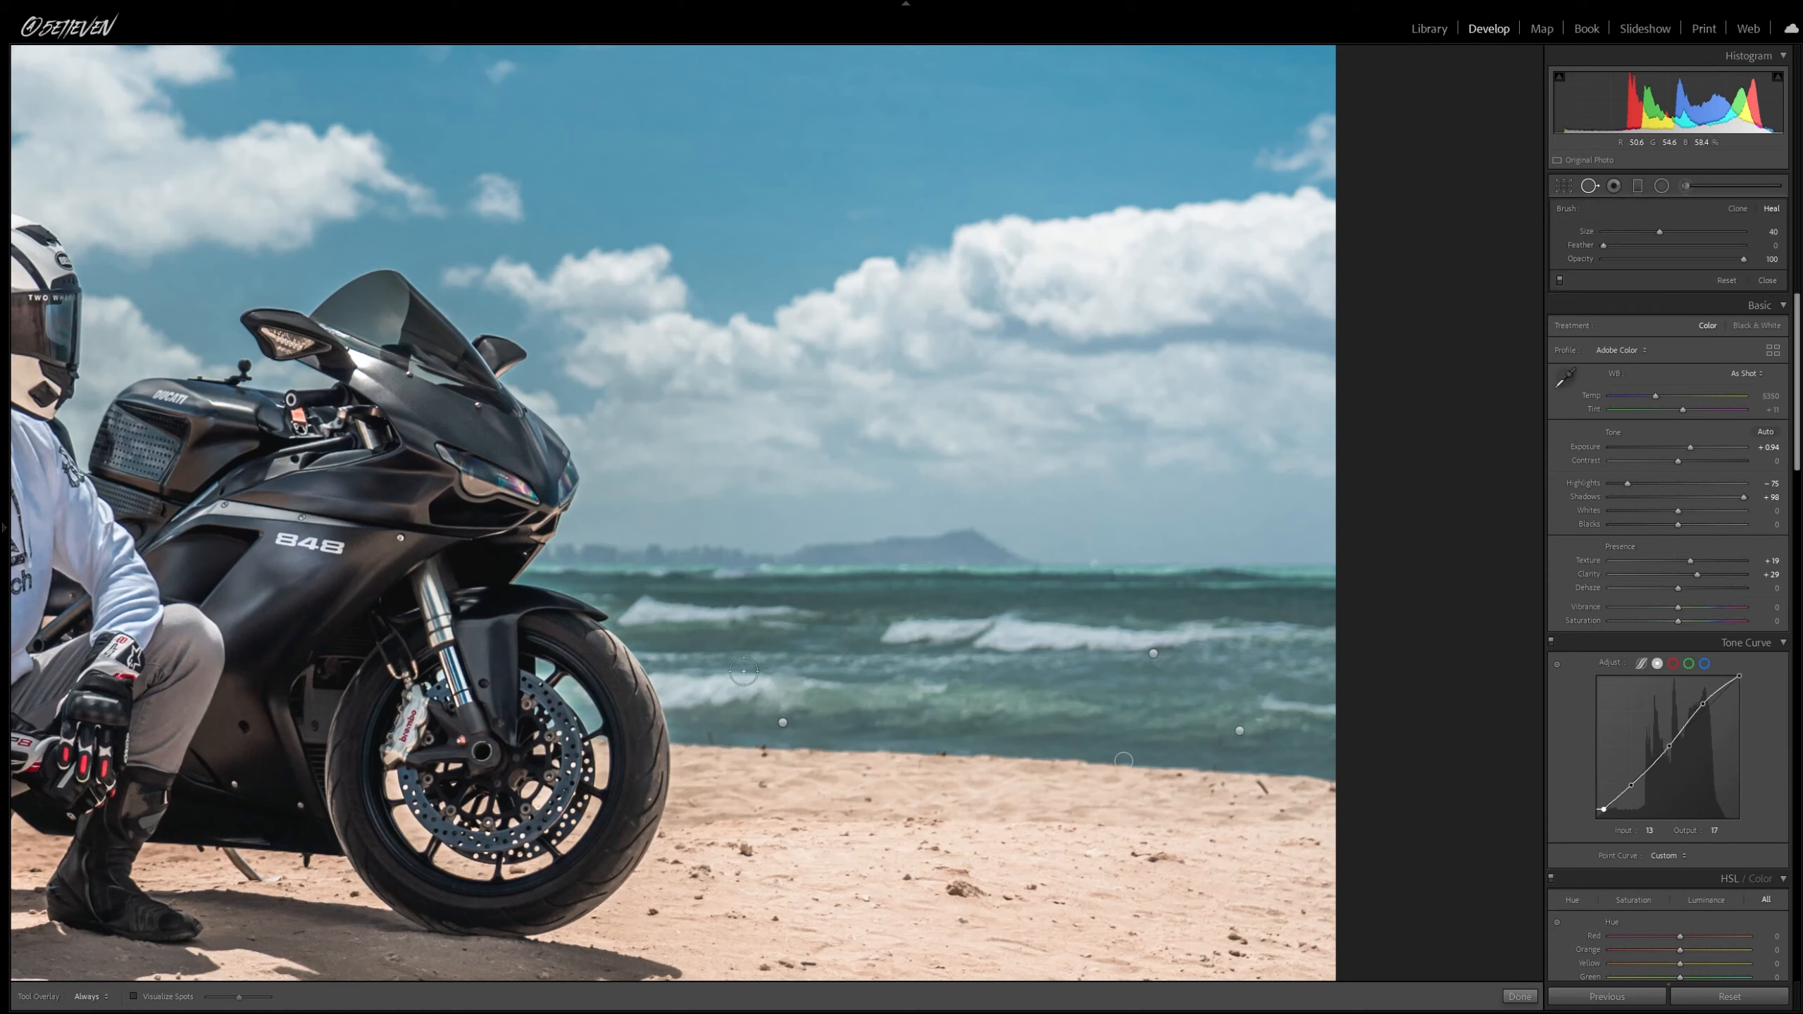
left_click_drag(743, 675, 809, 680)
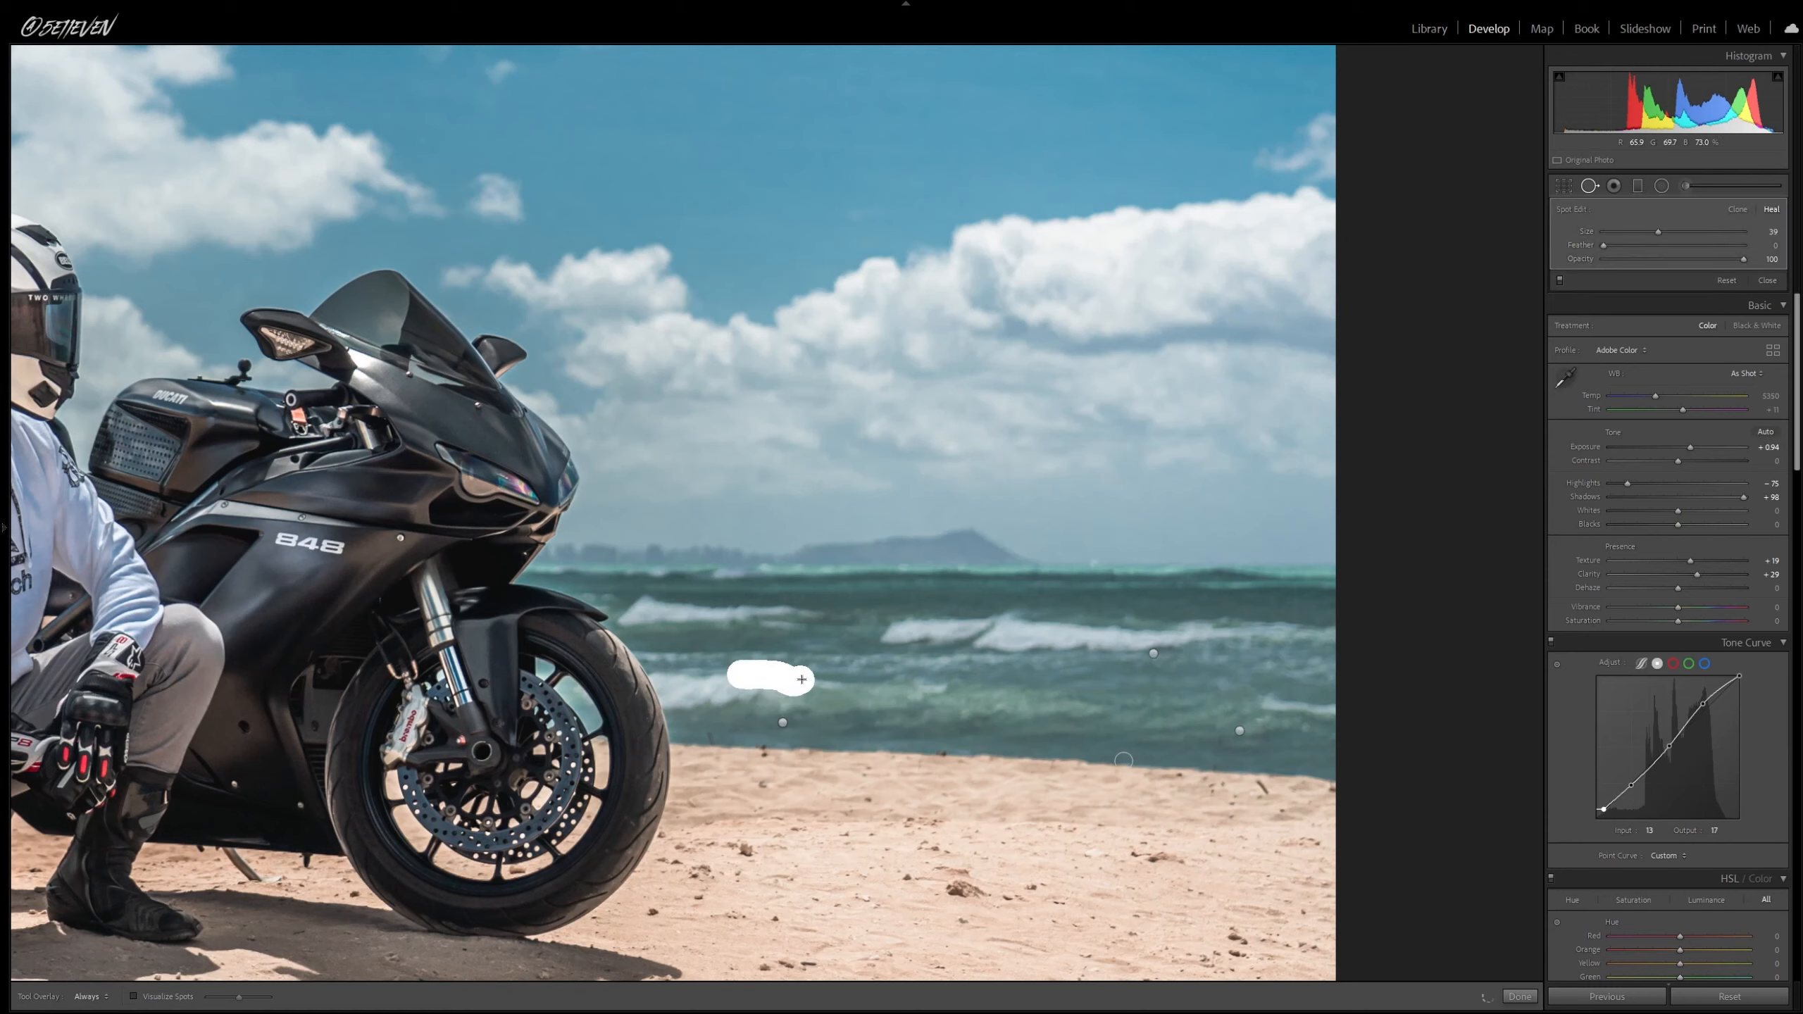
left_click_drag(748, 611, 748, 613)
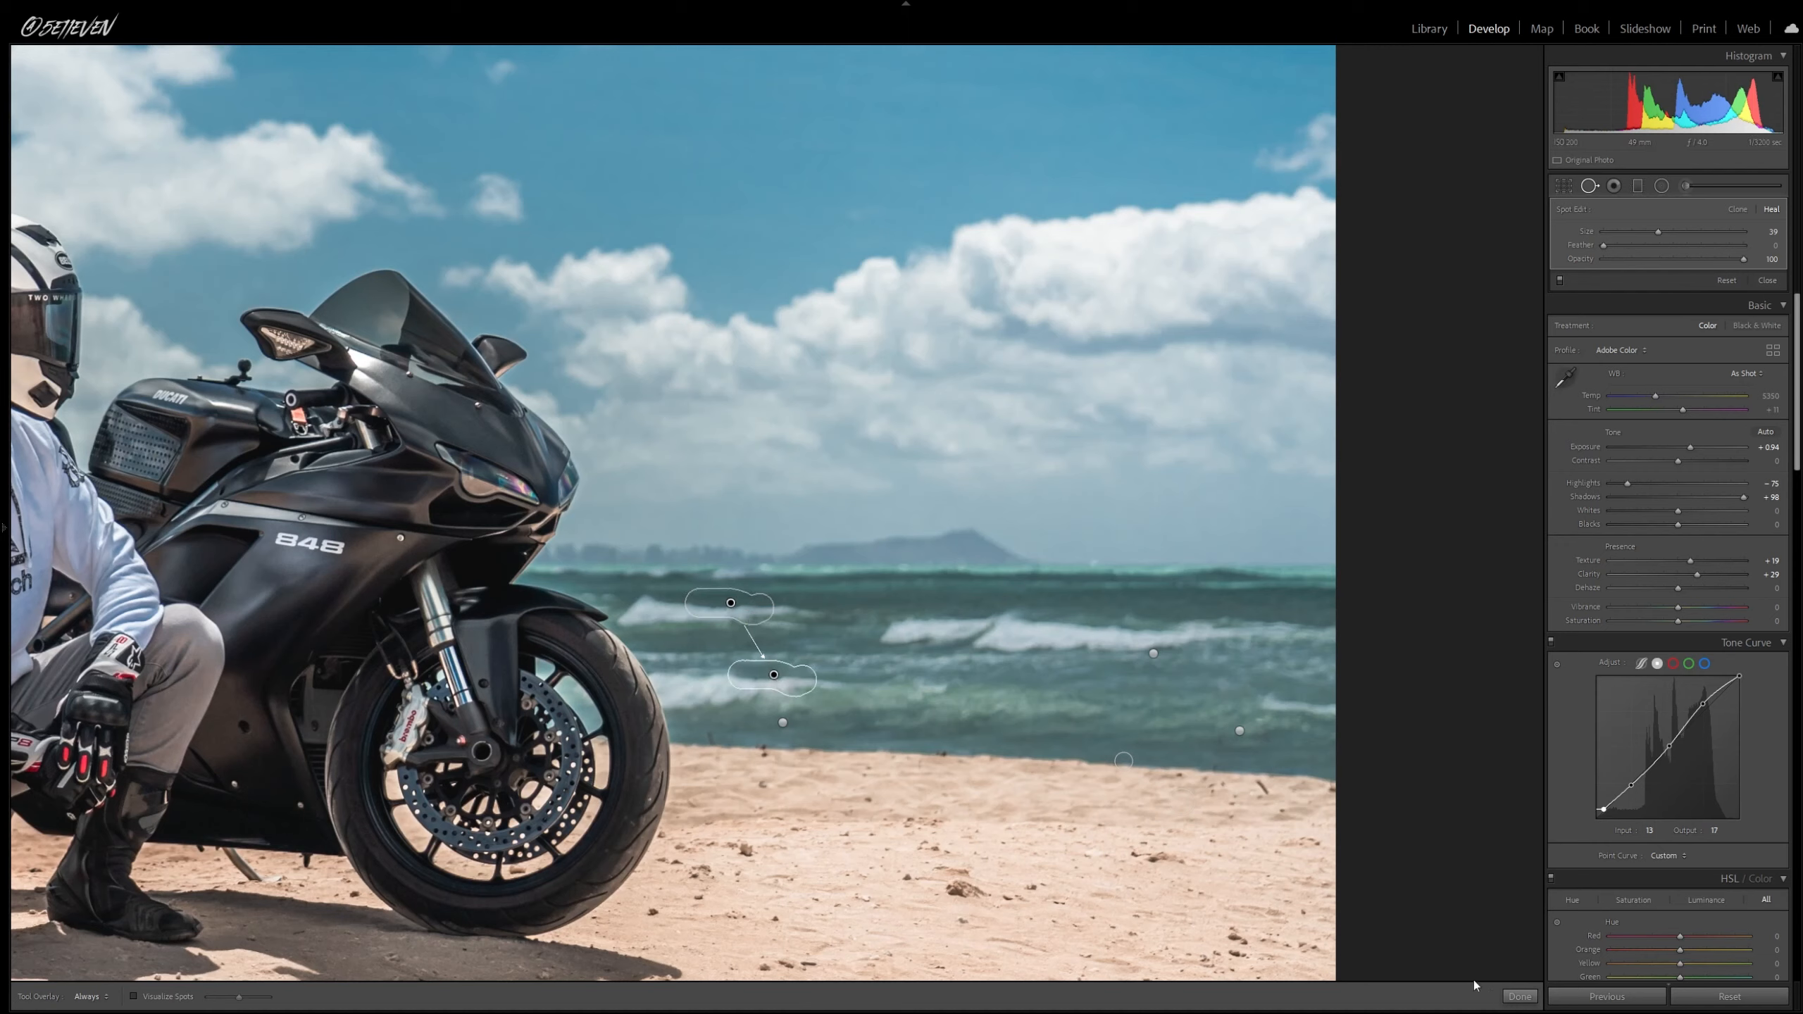
left_click(1519, 995)
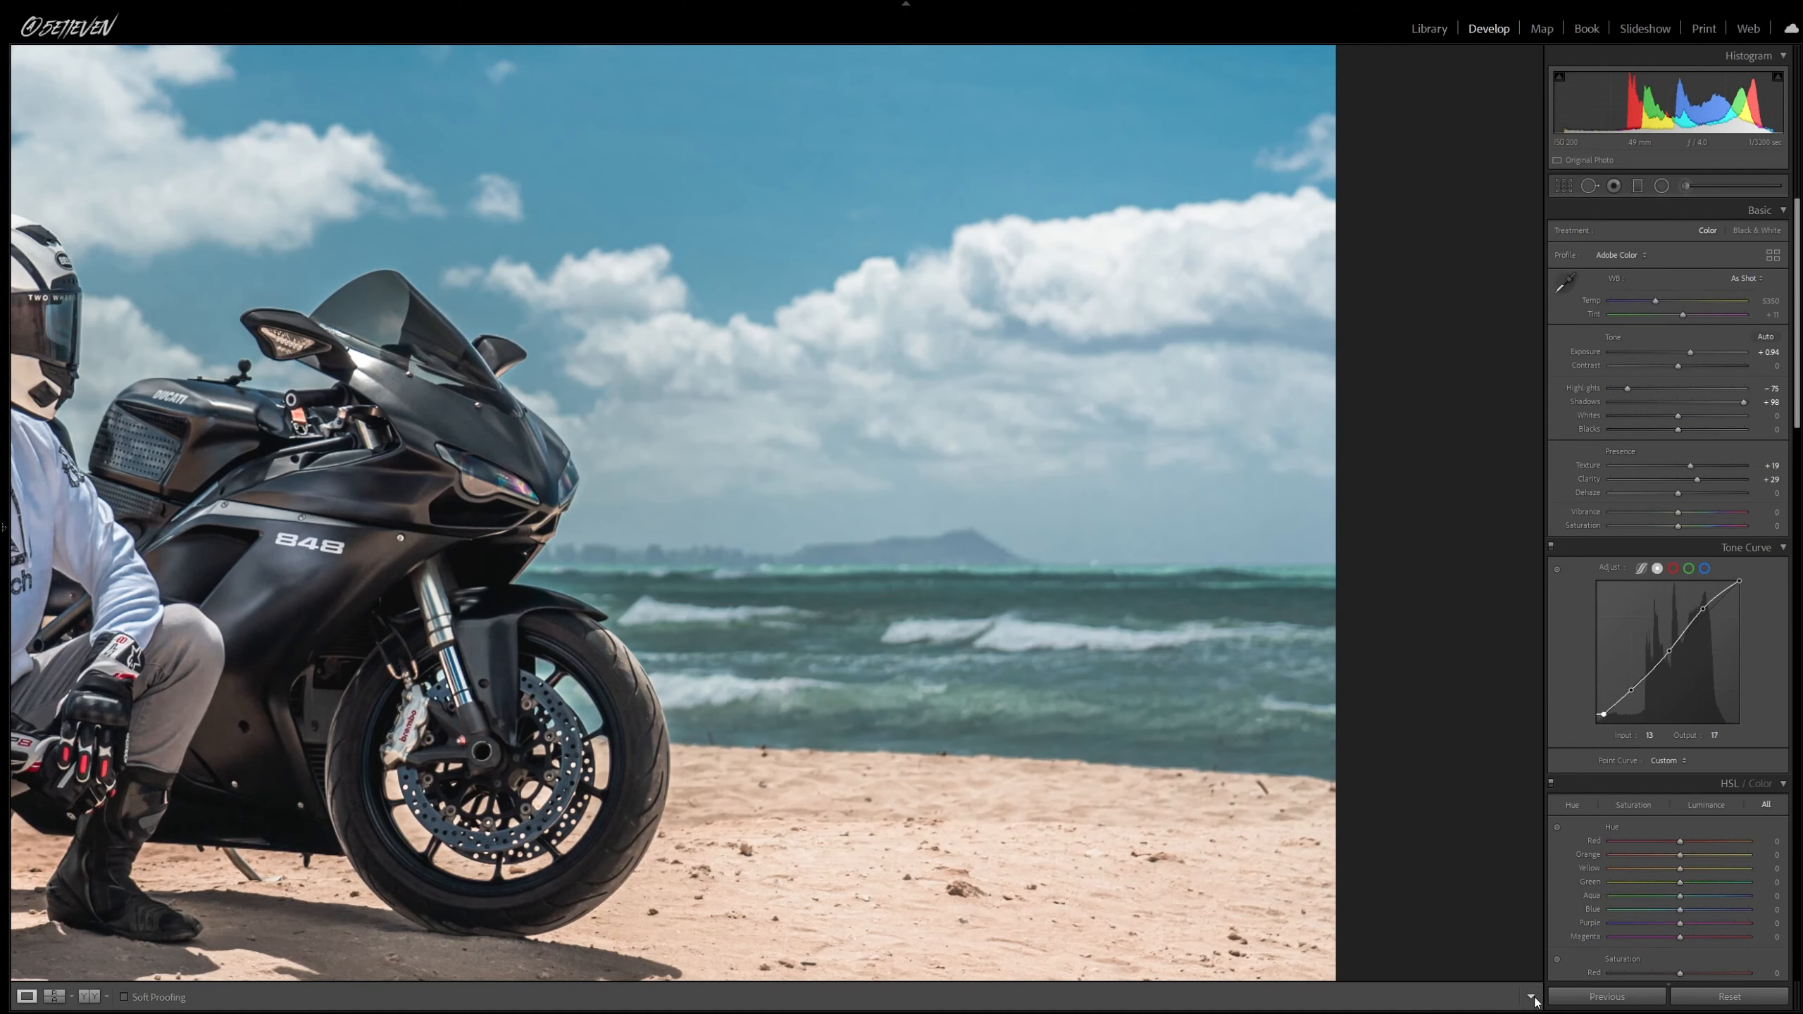
- Set the photo's Vibrance to +35
left_click(930, 696)
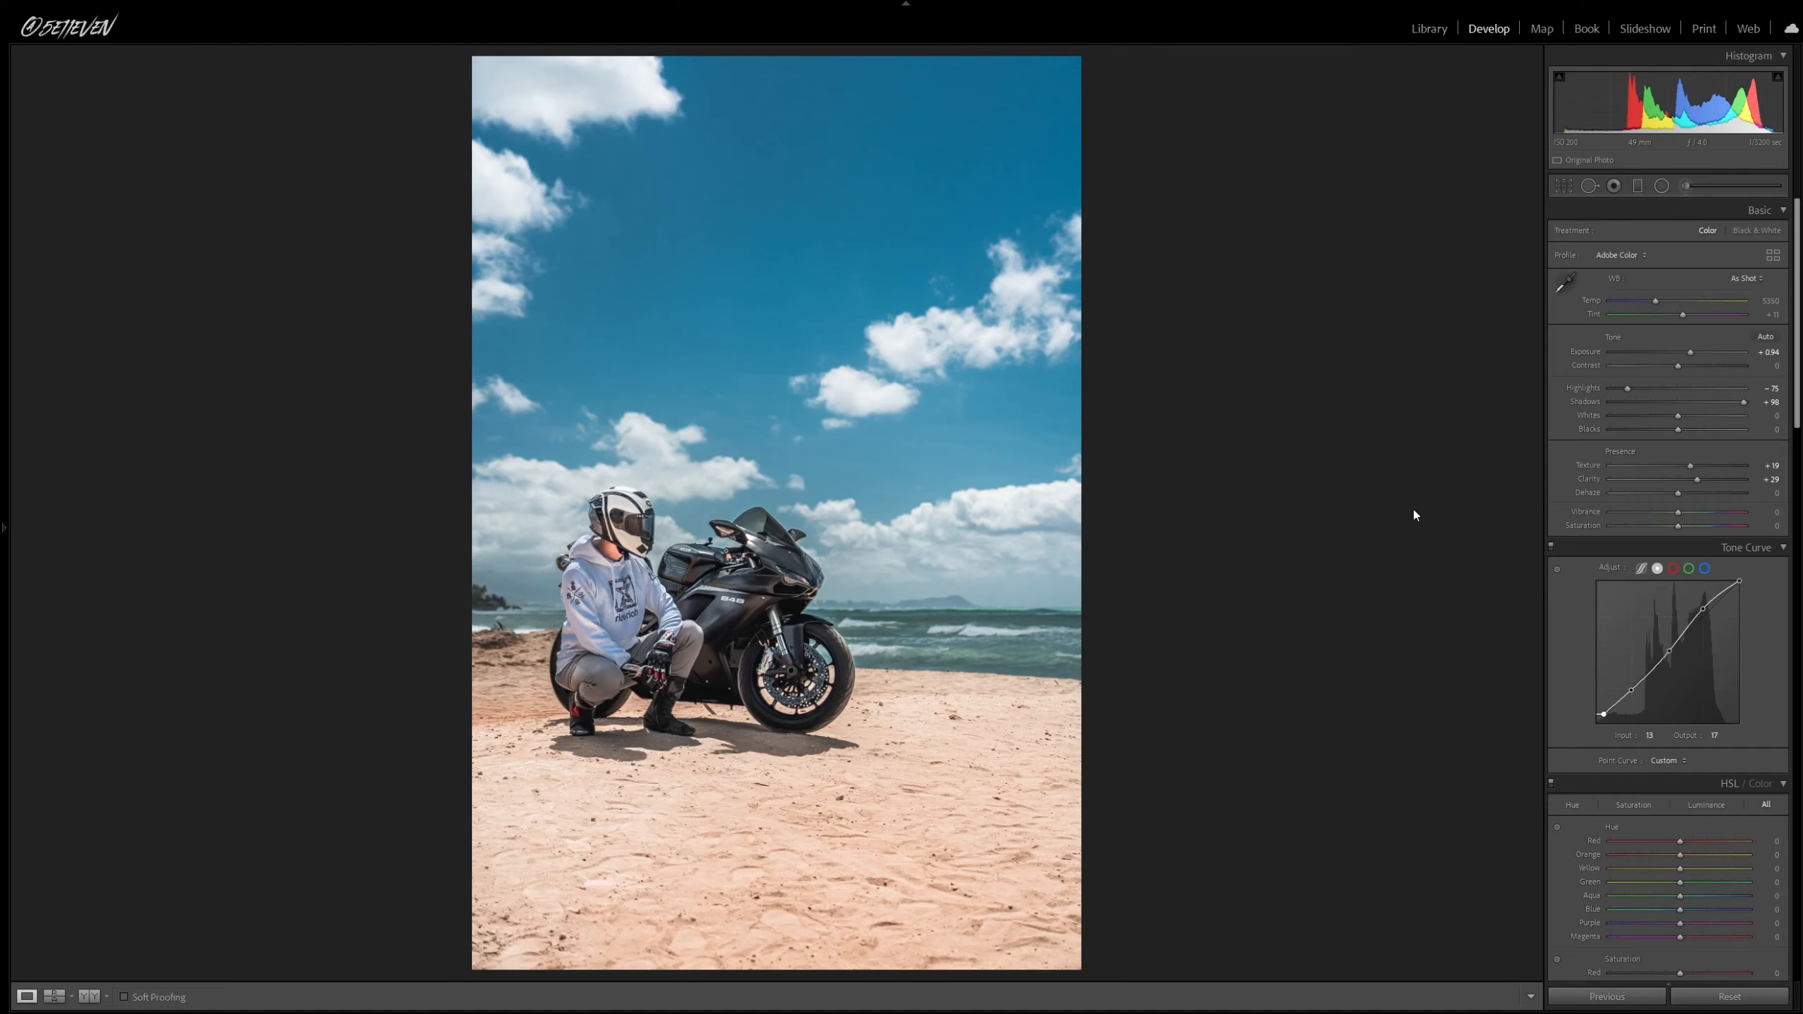
scroll(1710, 768, "down", 15)
scroll(1694, 779, "up", 15)
left_click_drag(1677, 512, 1701, 516)
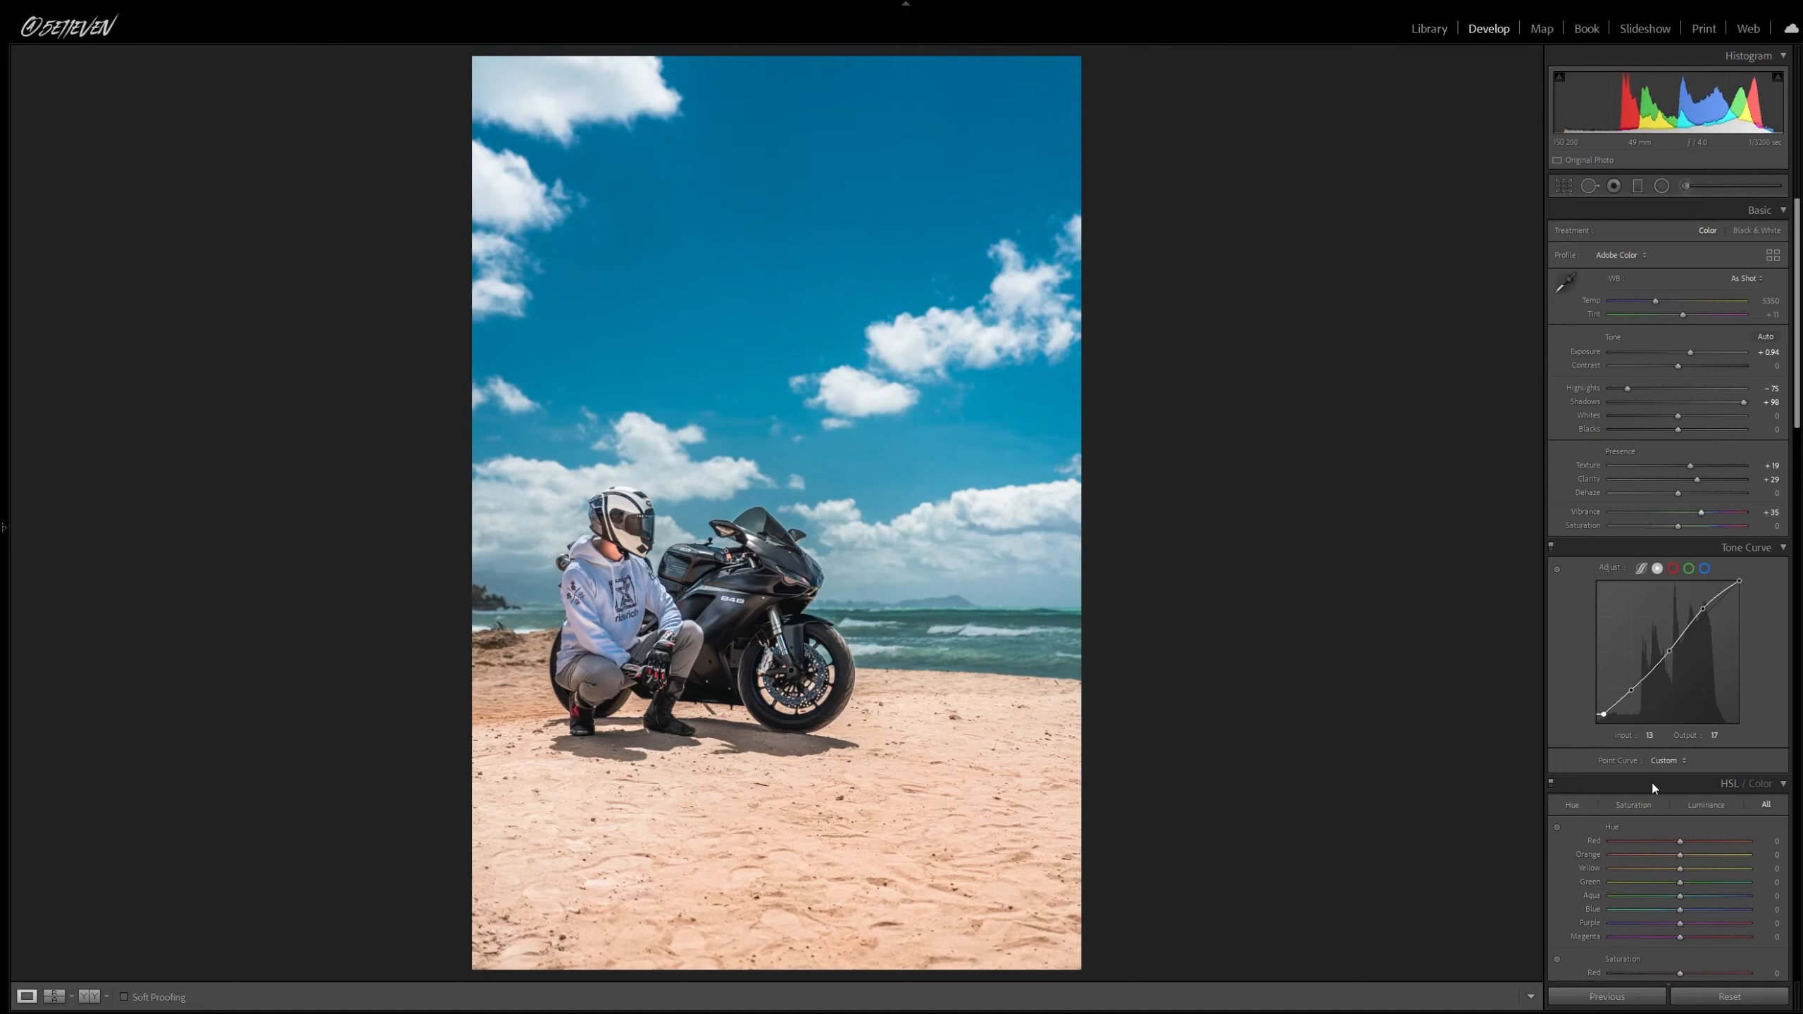
- Try to adjust the shadow point of the tone curve and undo the change
scroll(1653, 767, "down", 3)
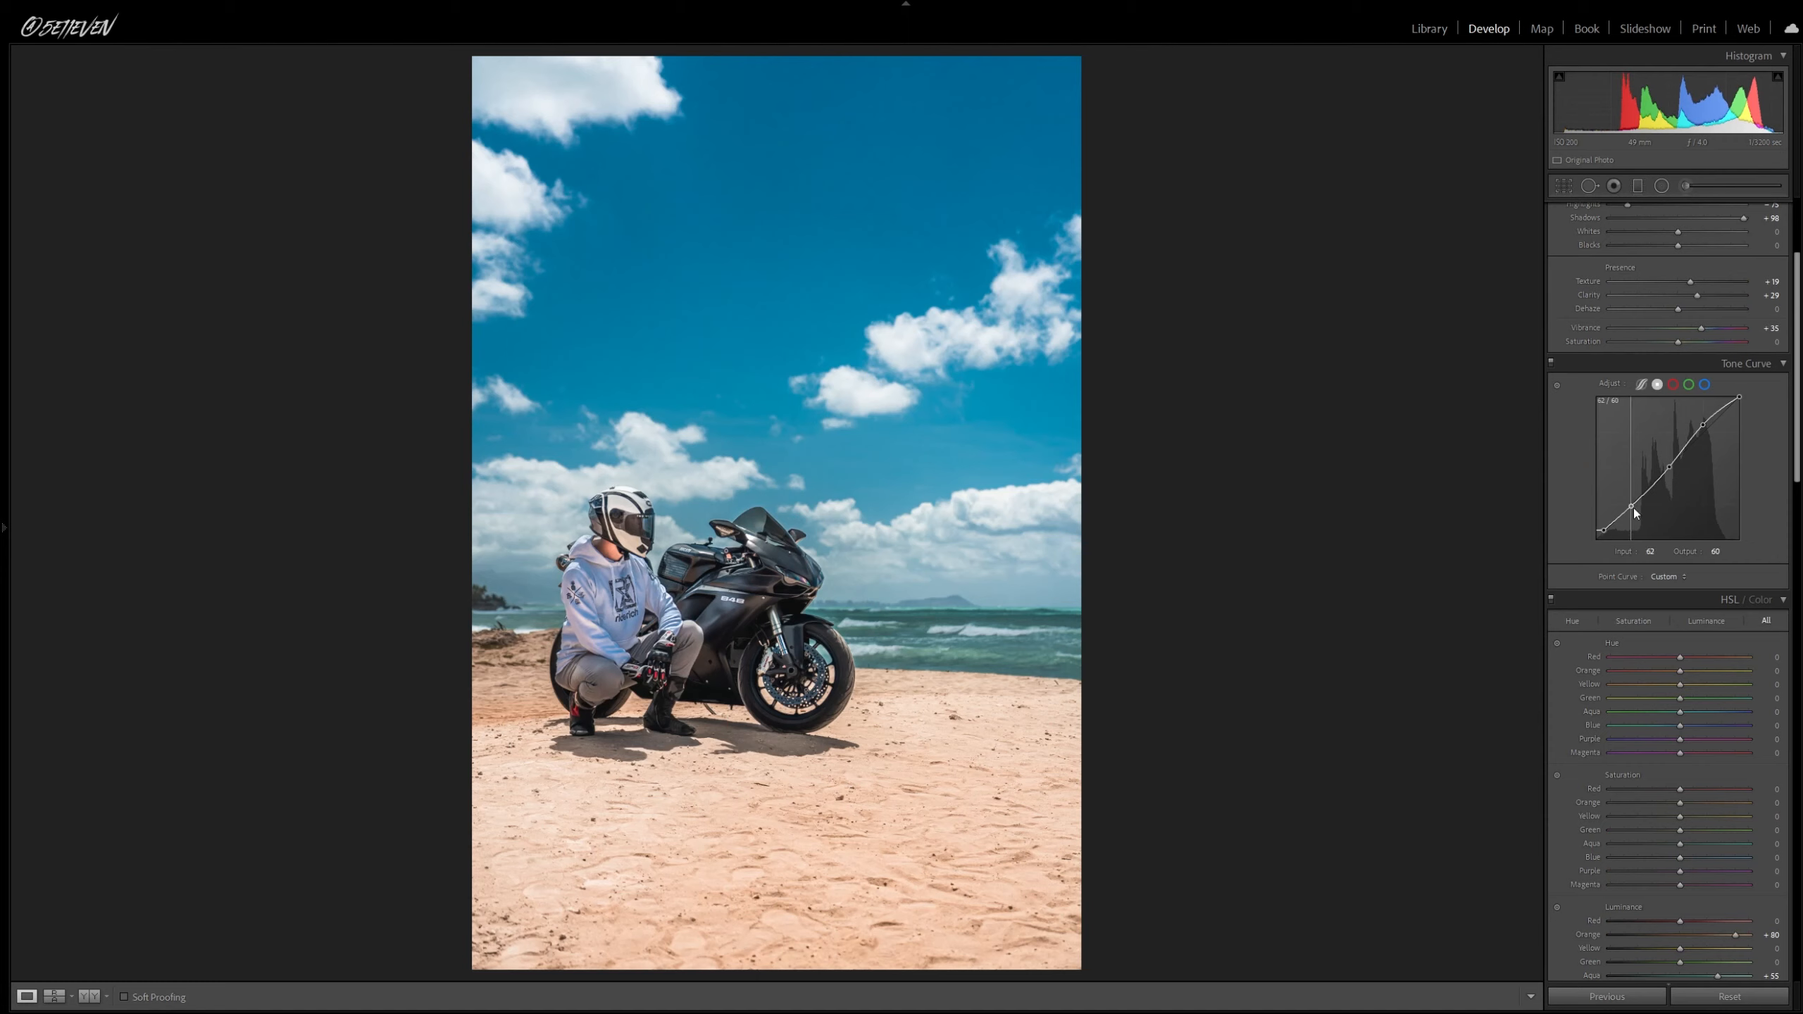
key("ctrl+z")
left_click_drag(1636, 509, 1634, 508)
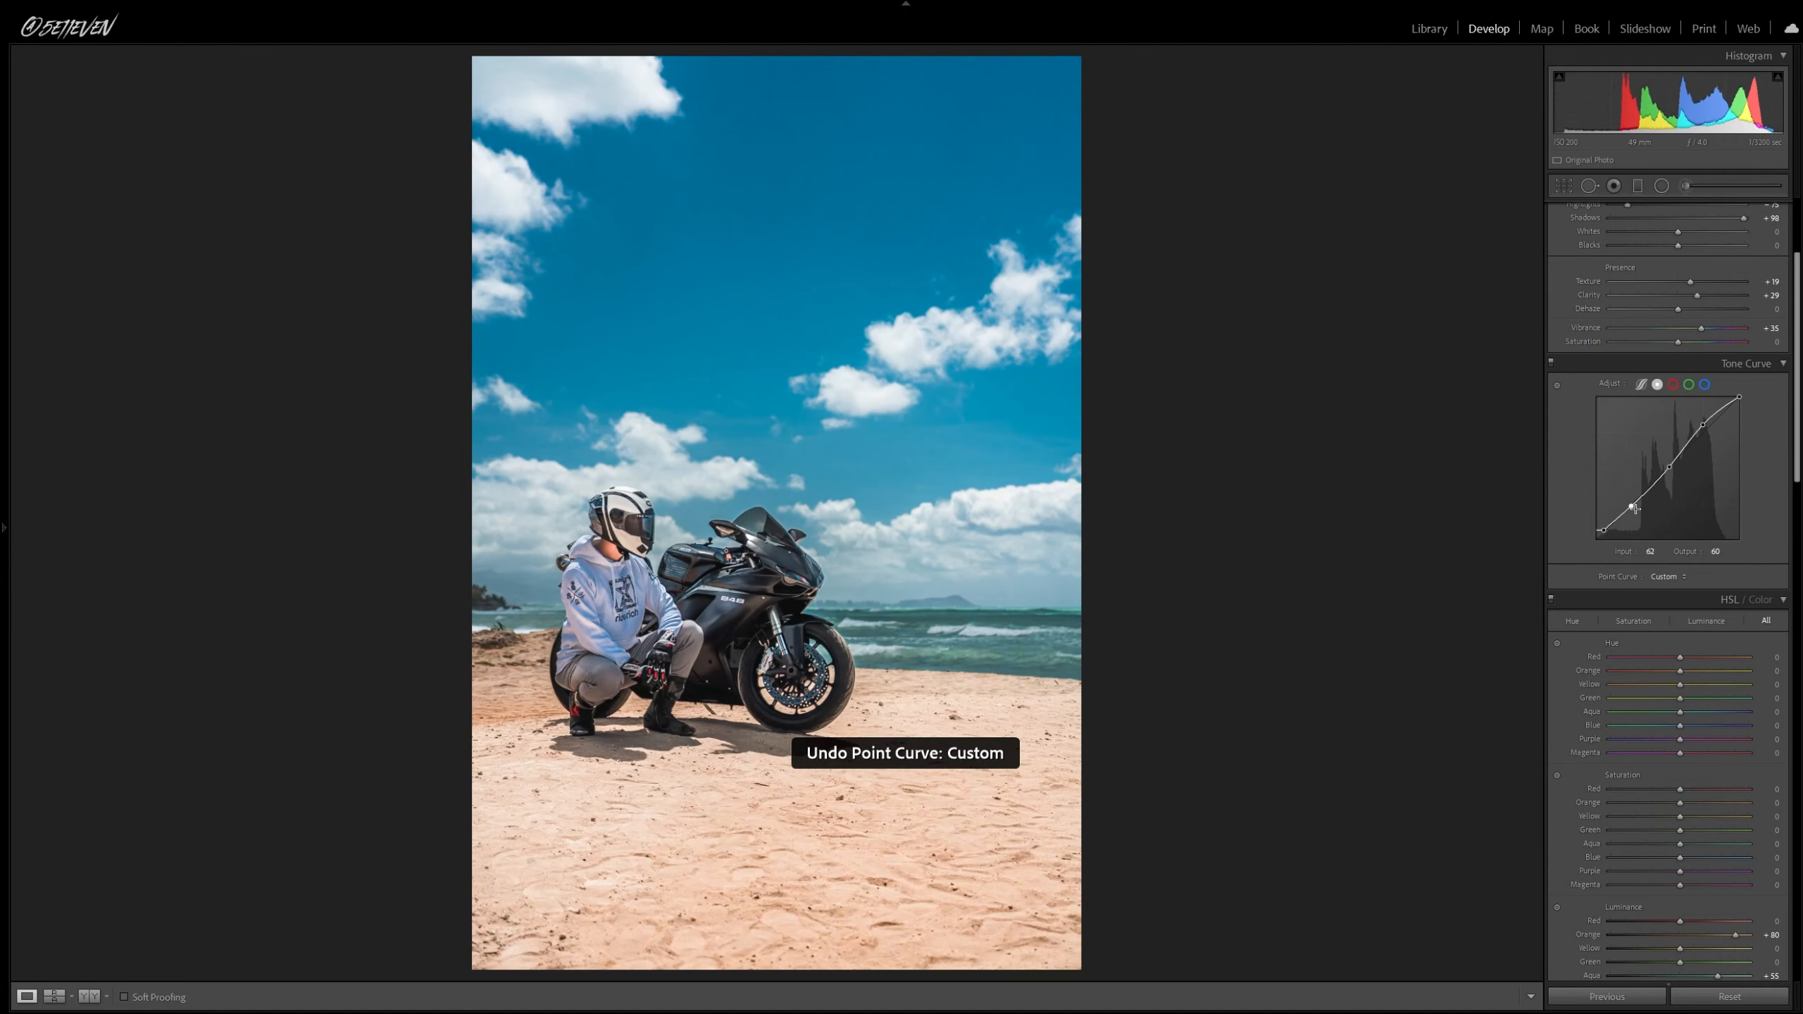
- Fine-tune the Blue Primary hue in the photo's calibration settings
scroll(1698, 823, "down", 3)
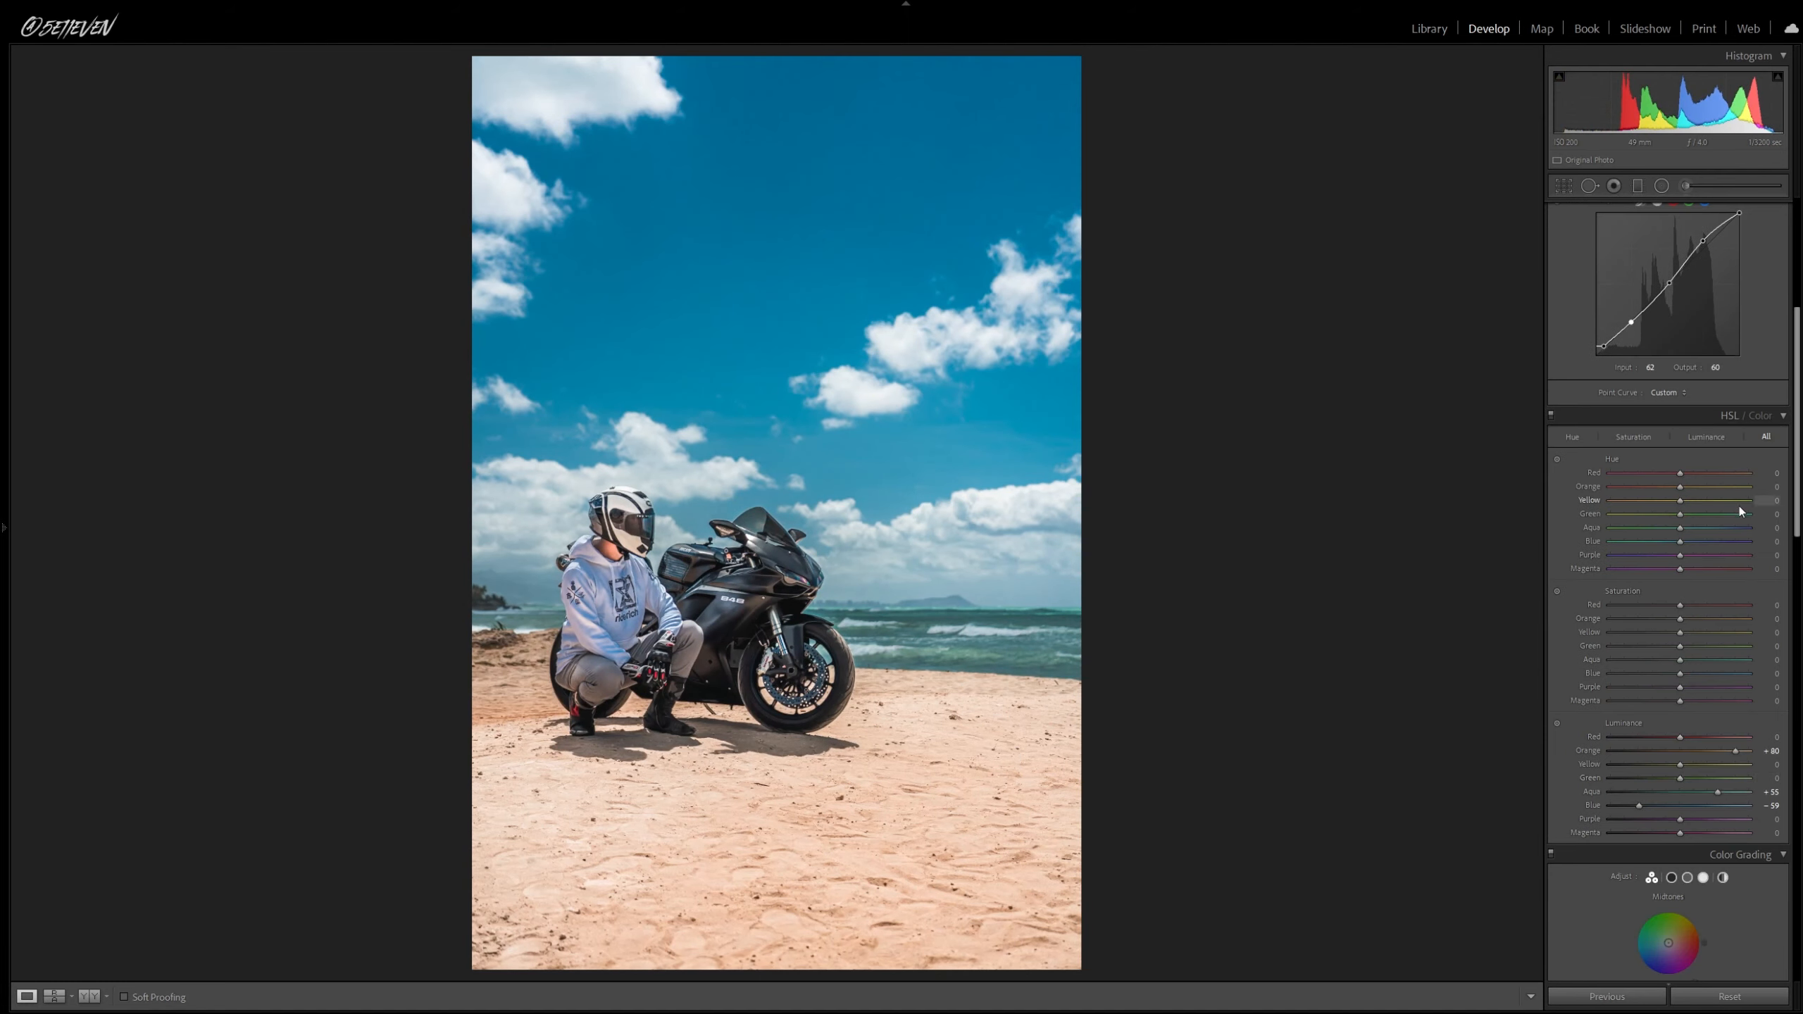
scroll(1682, 746, "down", 15)
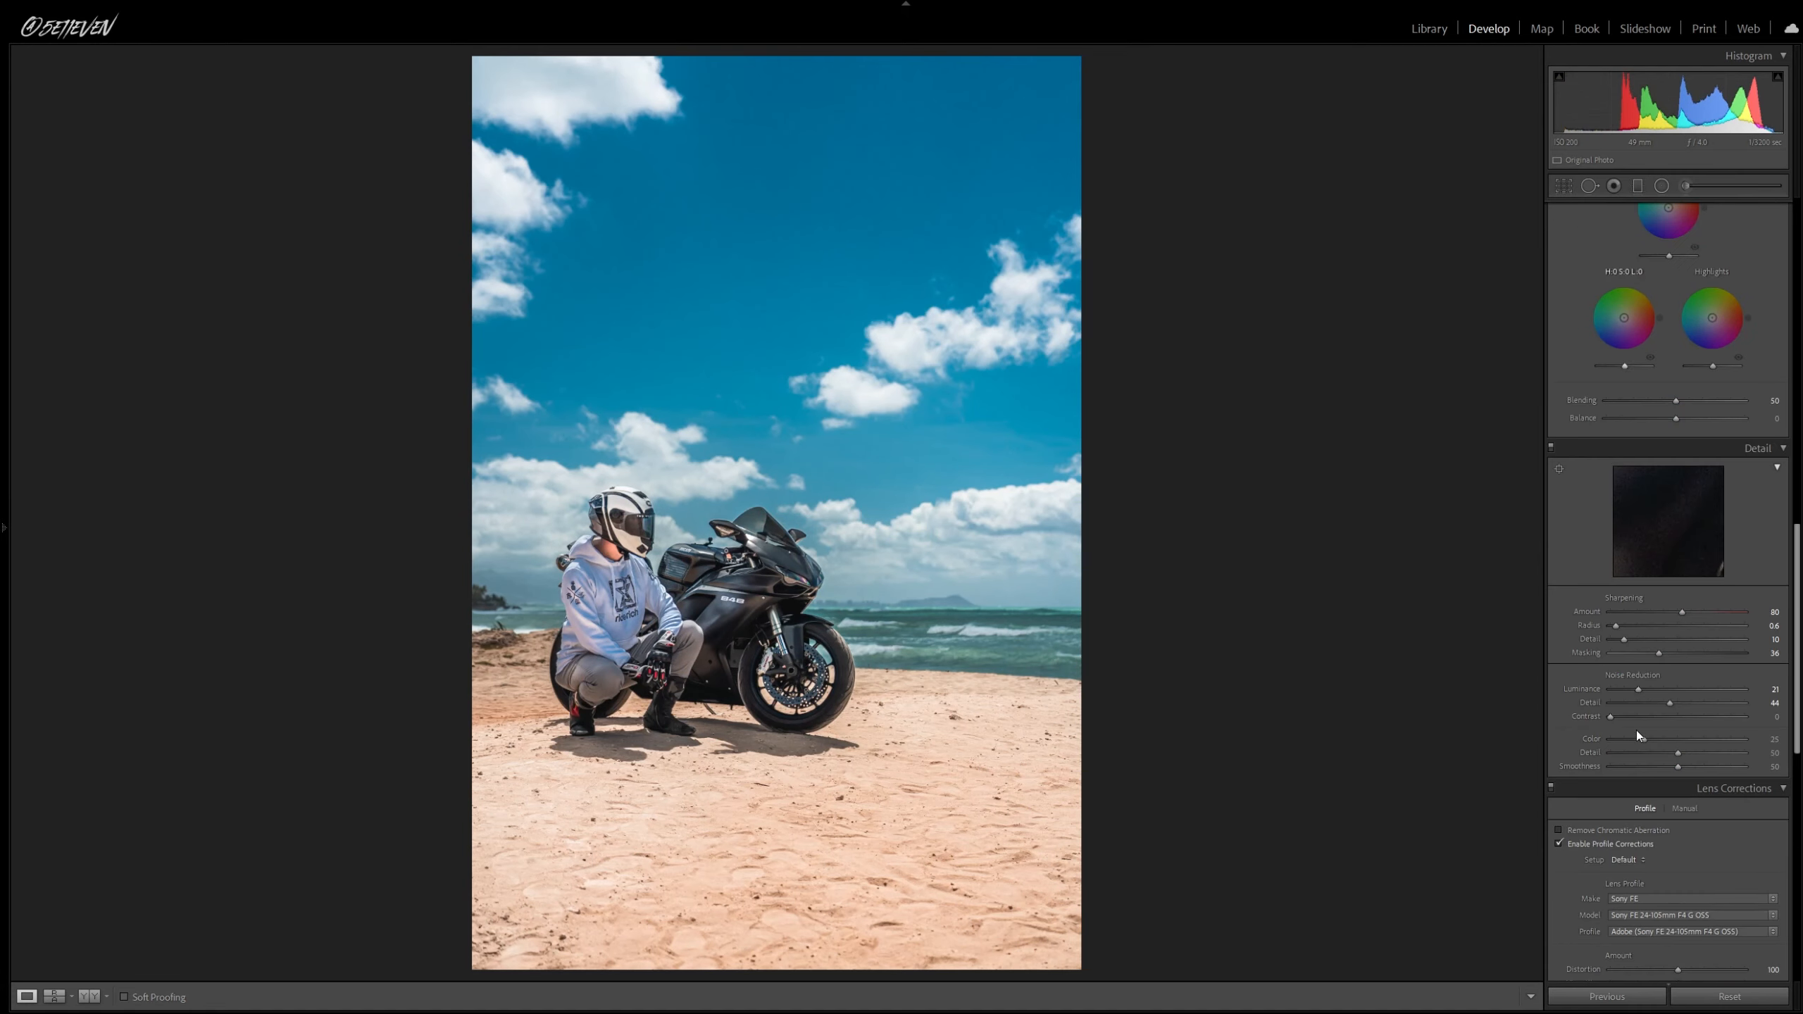
scroll(1637, 730, "down", 6)
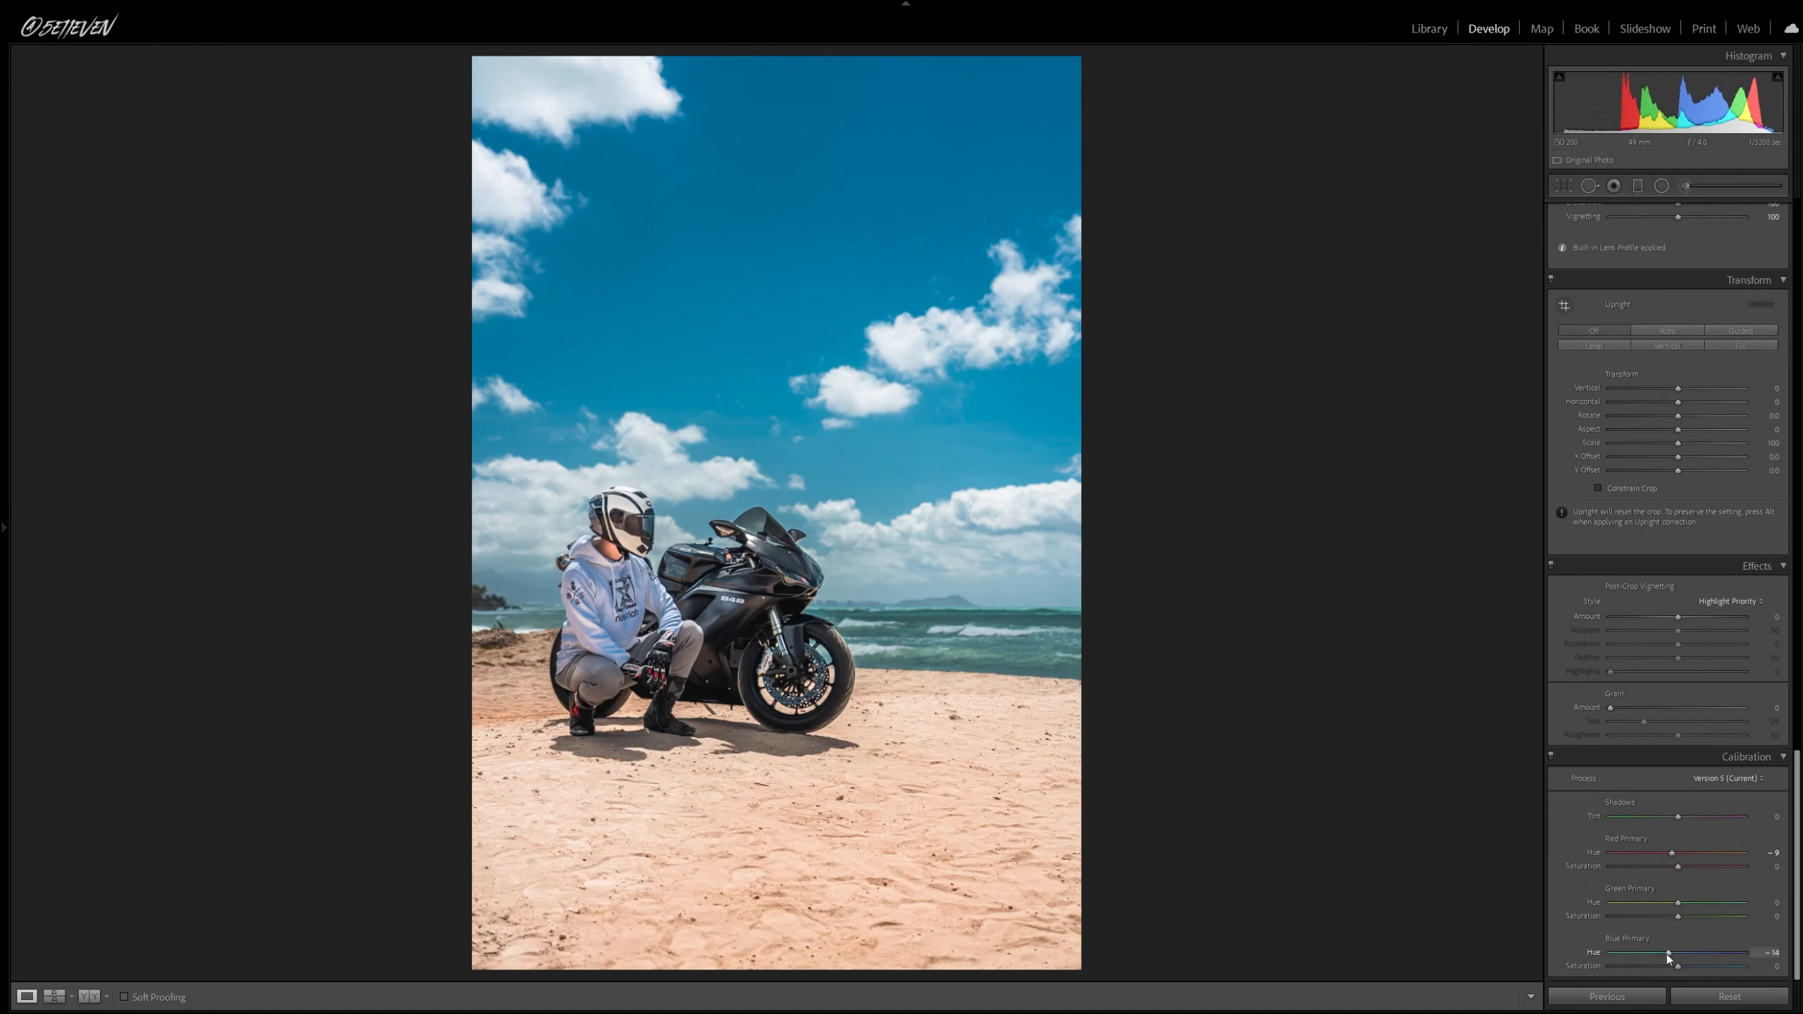
left_click_drag(1672, 953, 1673, 954)
- Return to the lens corrections and examine the rider's helmet and motorcycle edges up close
scroll(1659, 780, "up", 8)
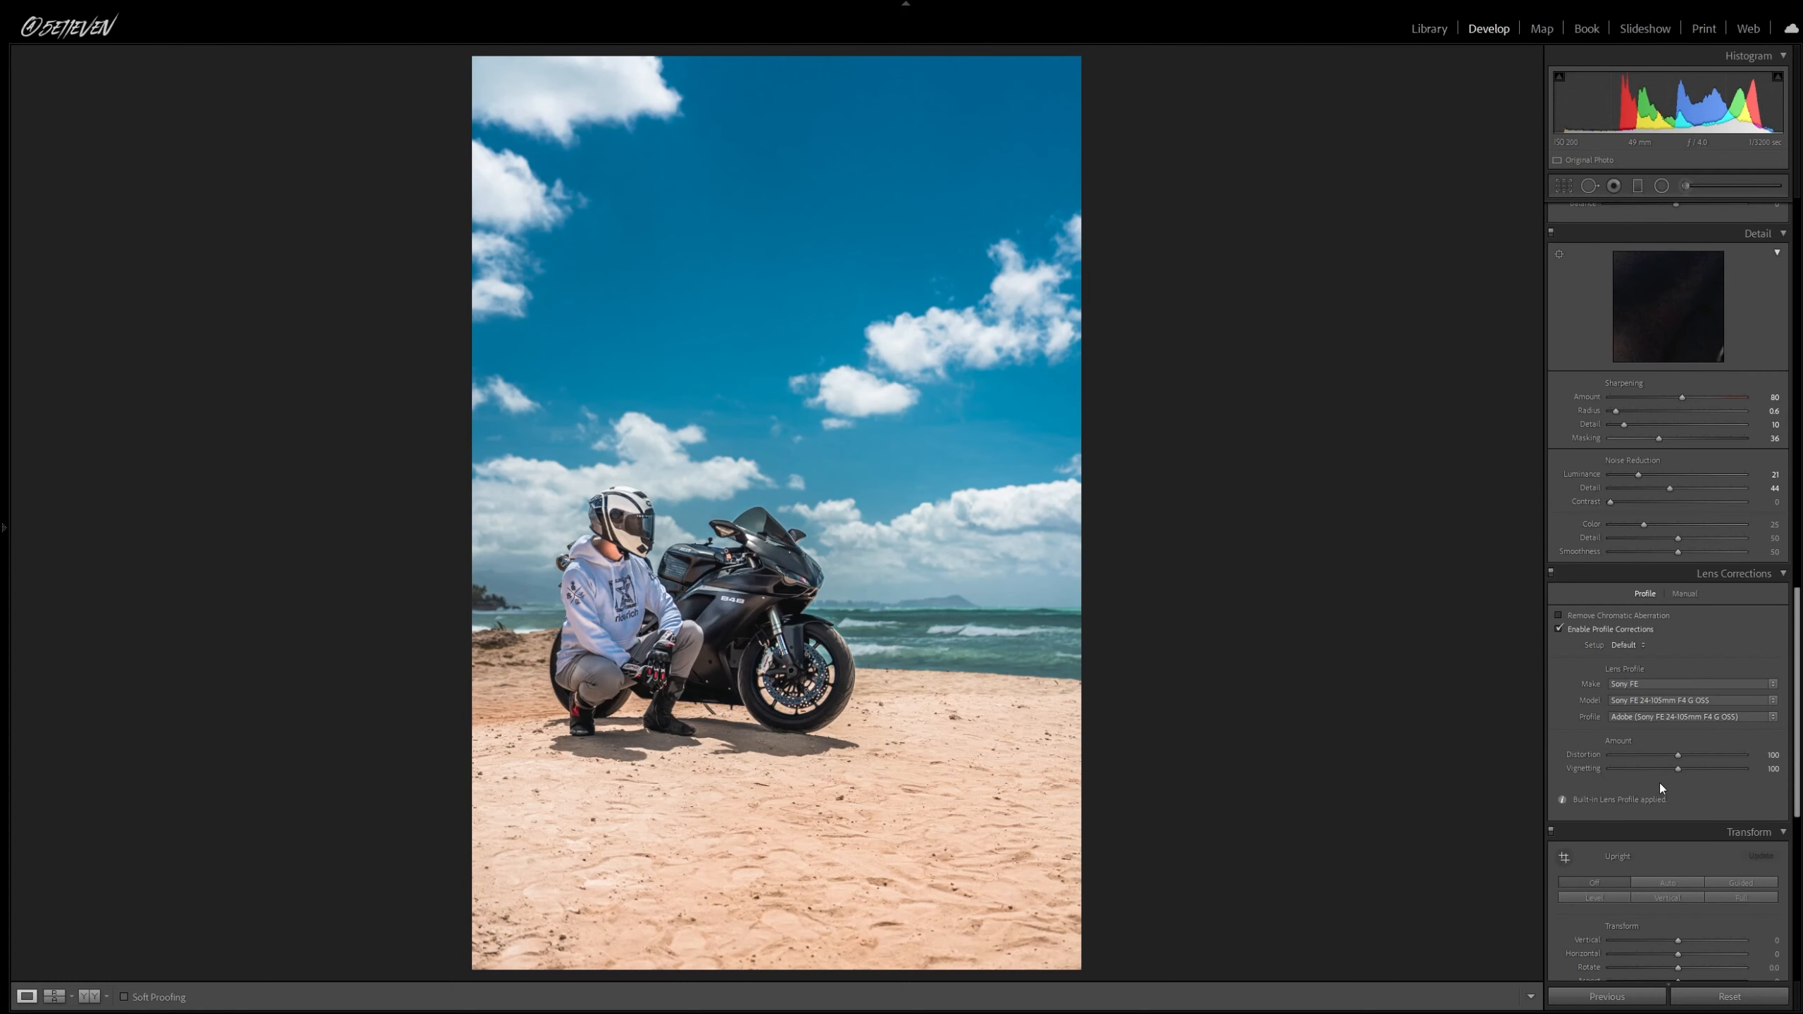
scroll(1659, 783, "up", 3)
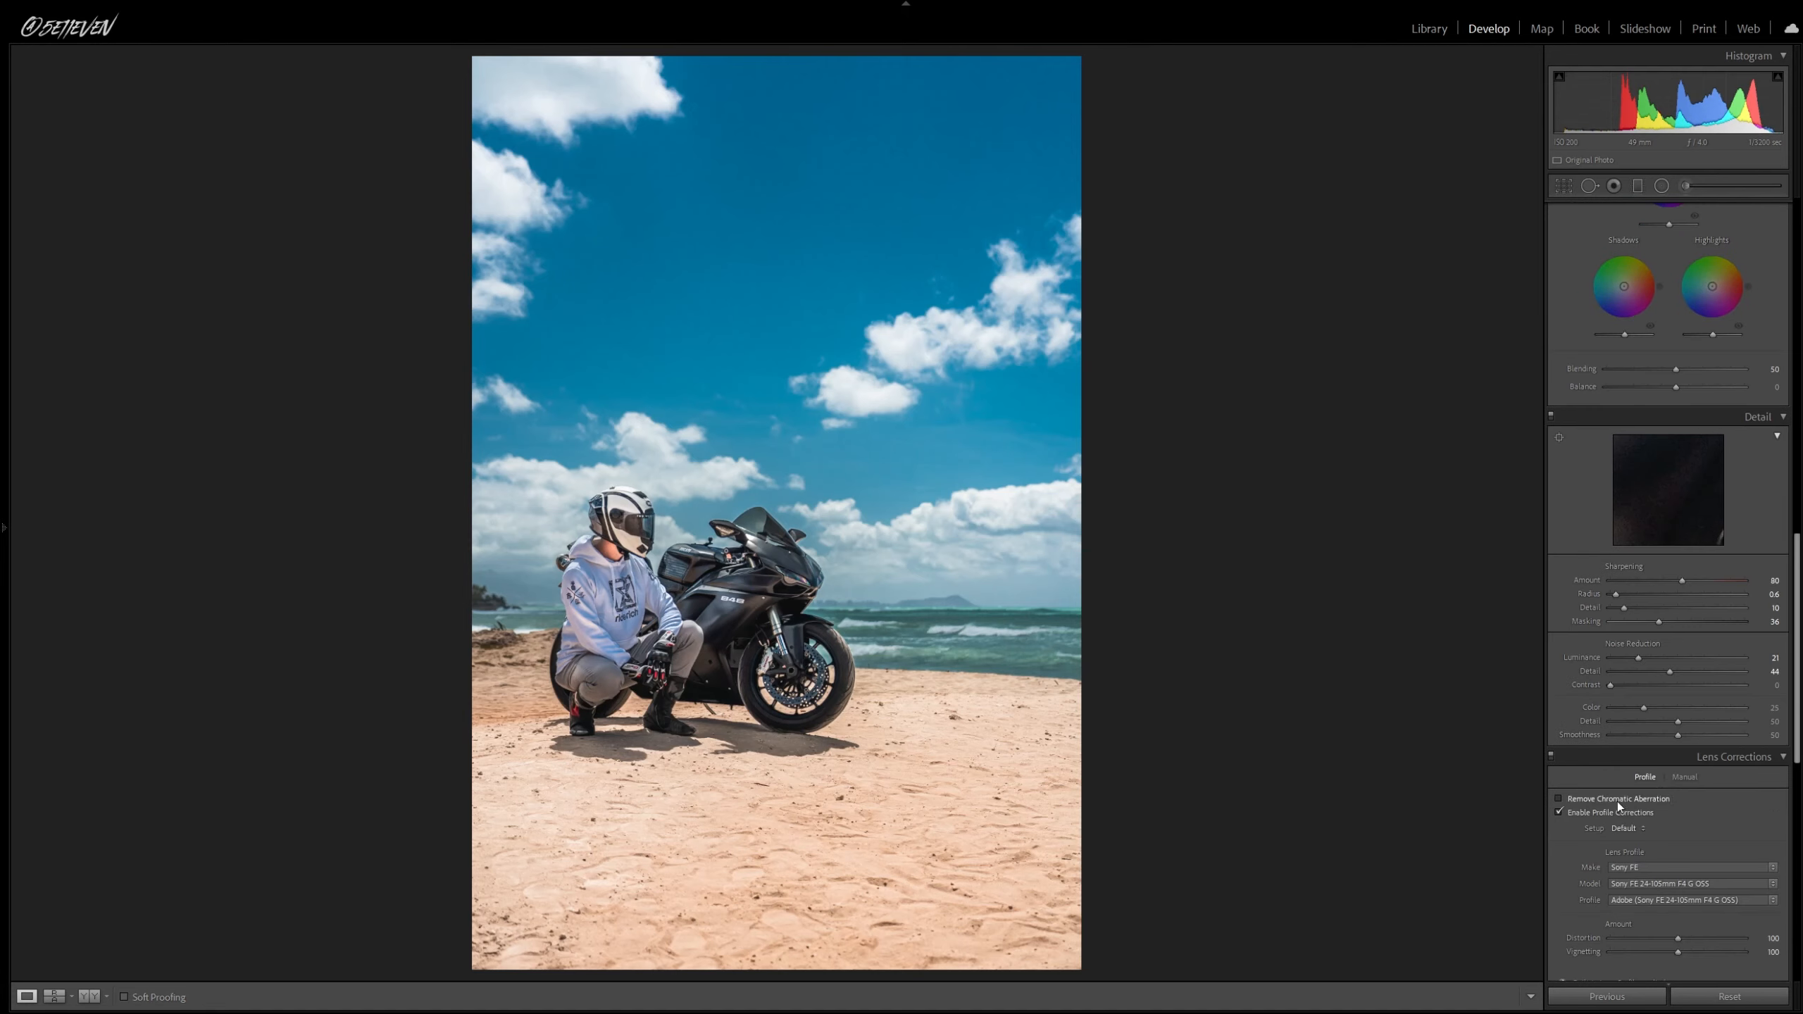
left_click(604, 482)
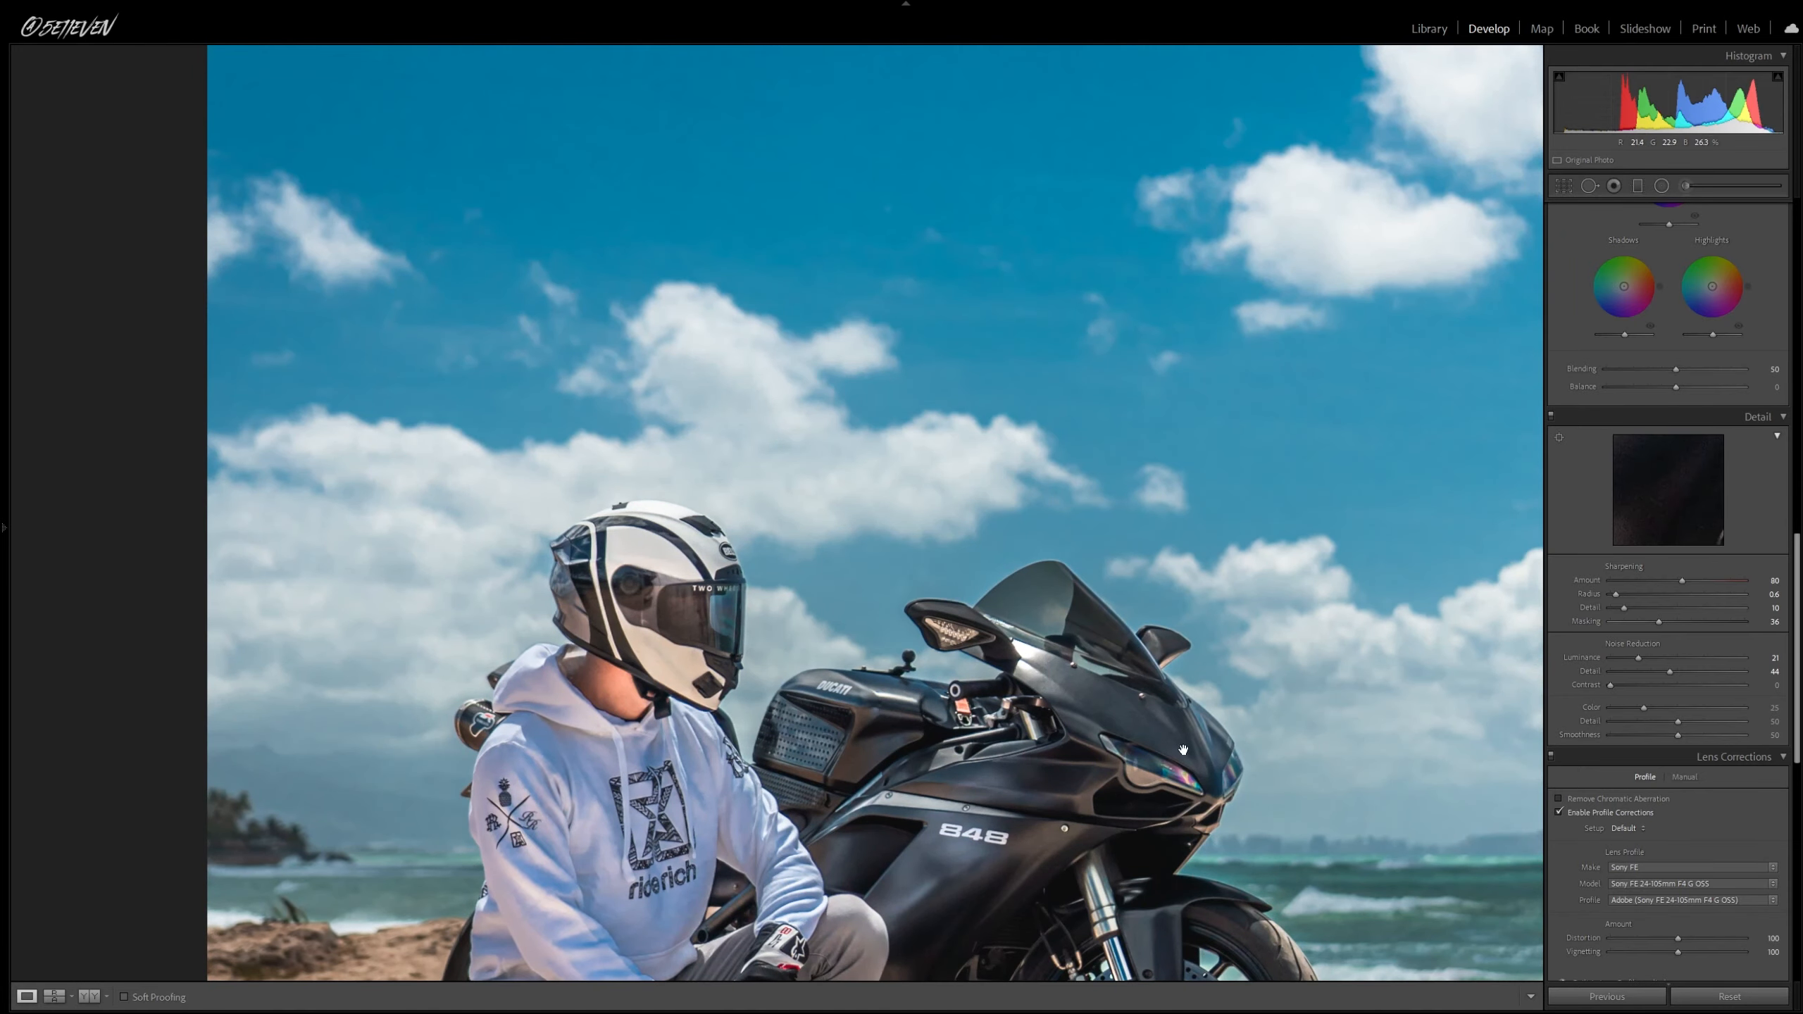
- Turn on chromatic aberration removal in the photo's lens profile corrections
left_click(1235, 826)
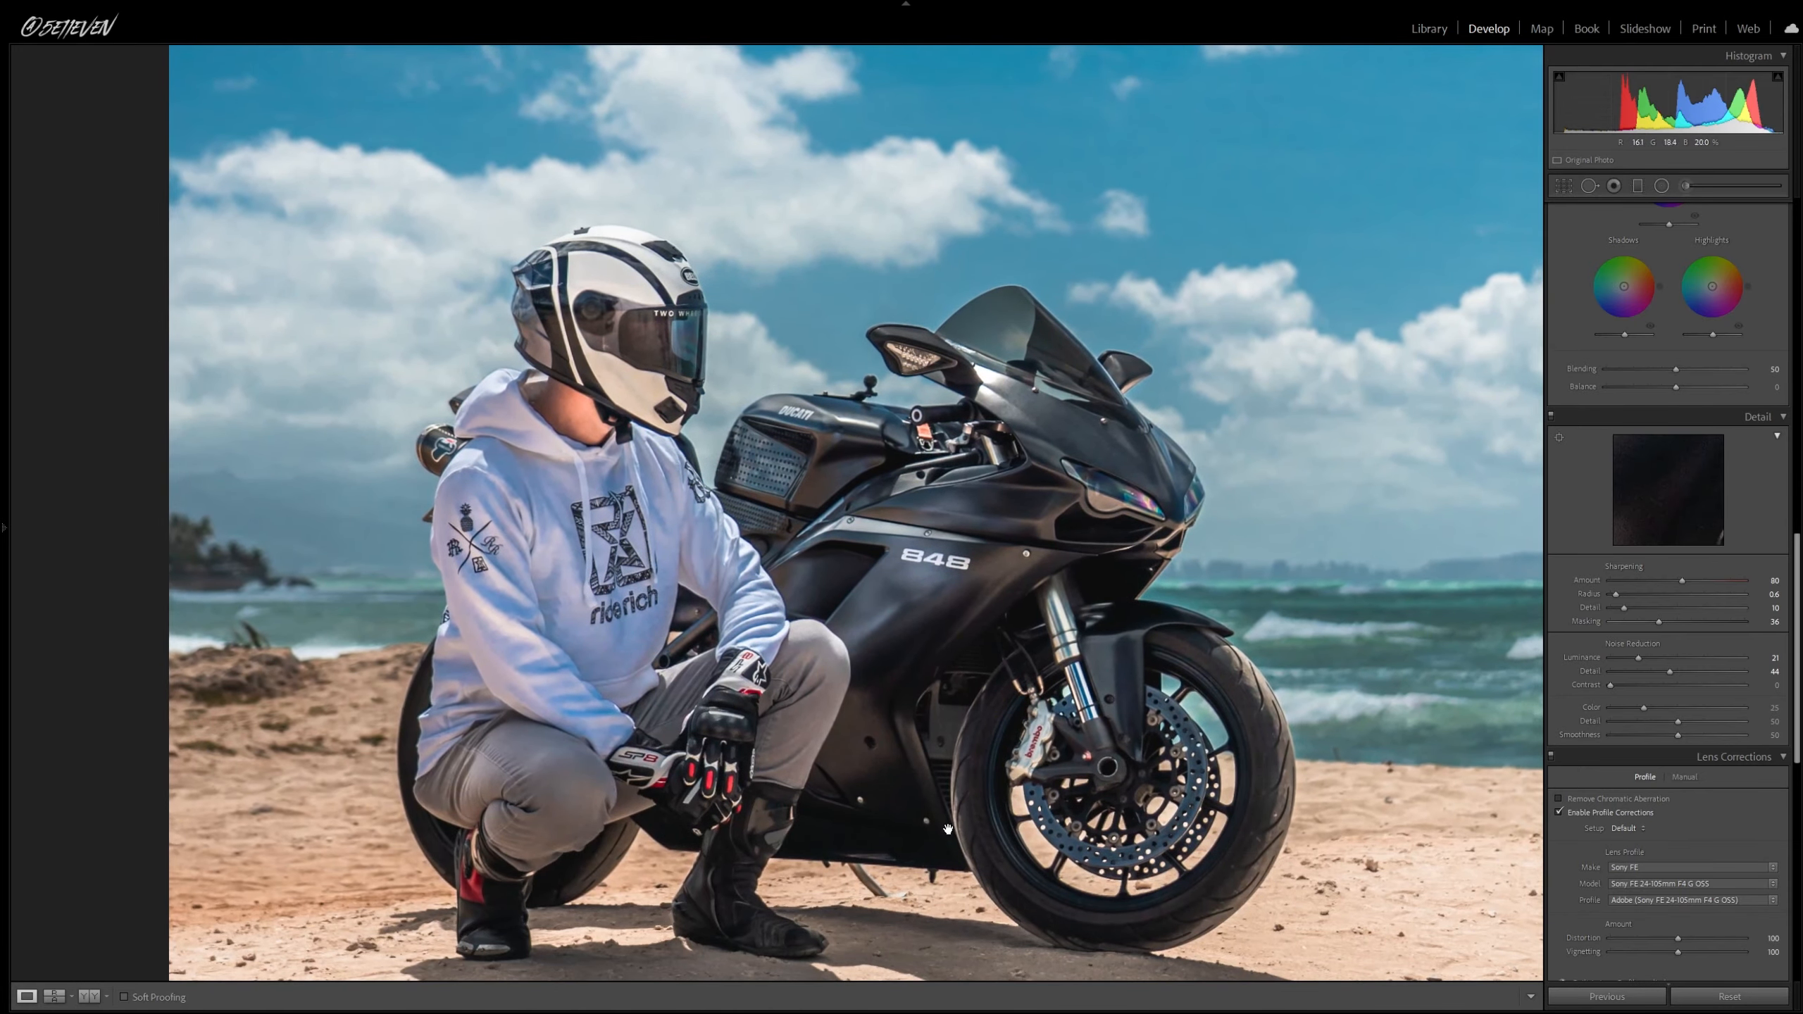
left_click(460, 698)
left_click(1559, 799)
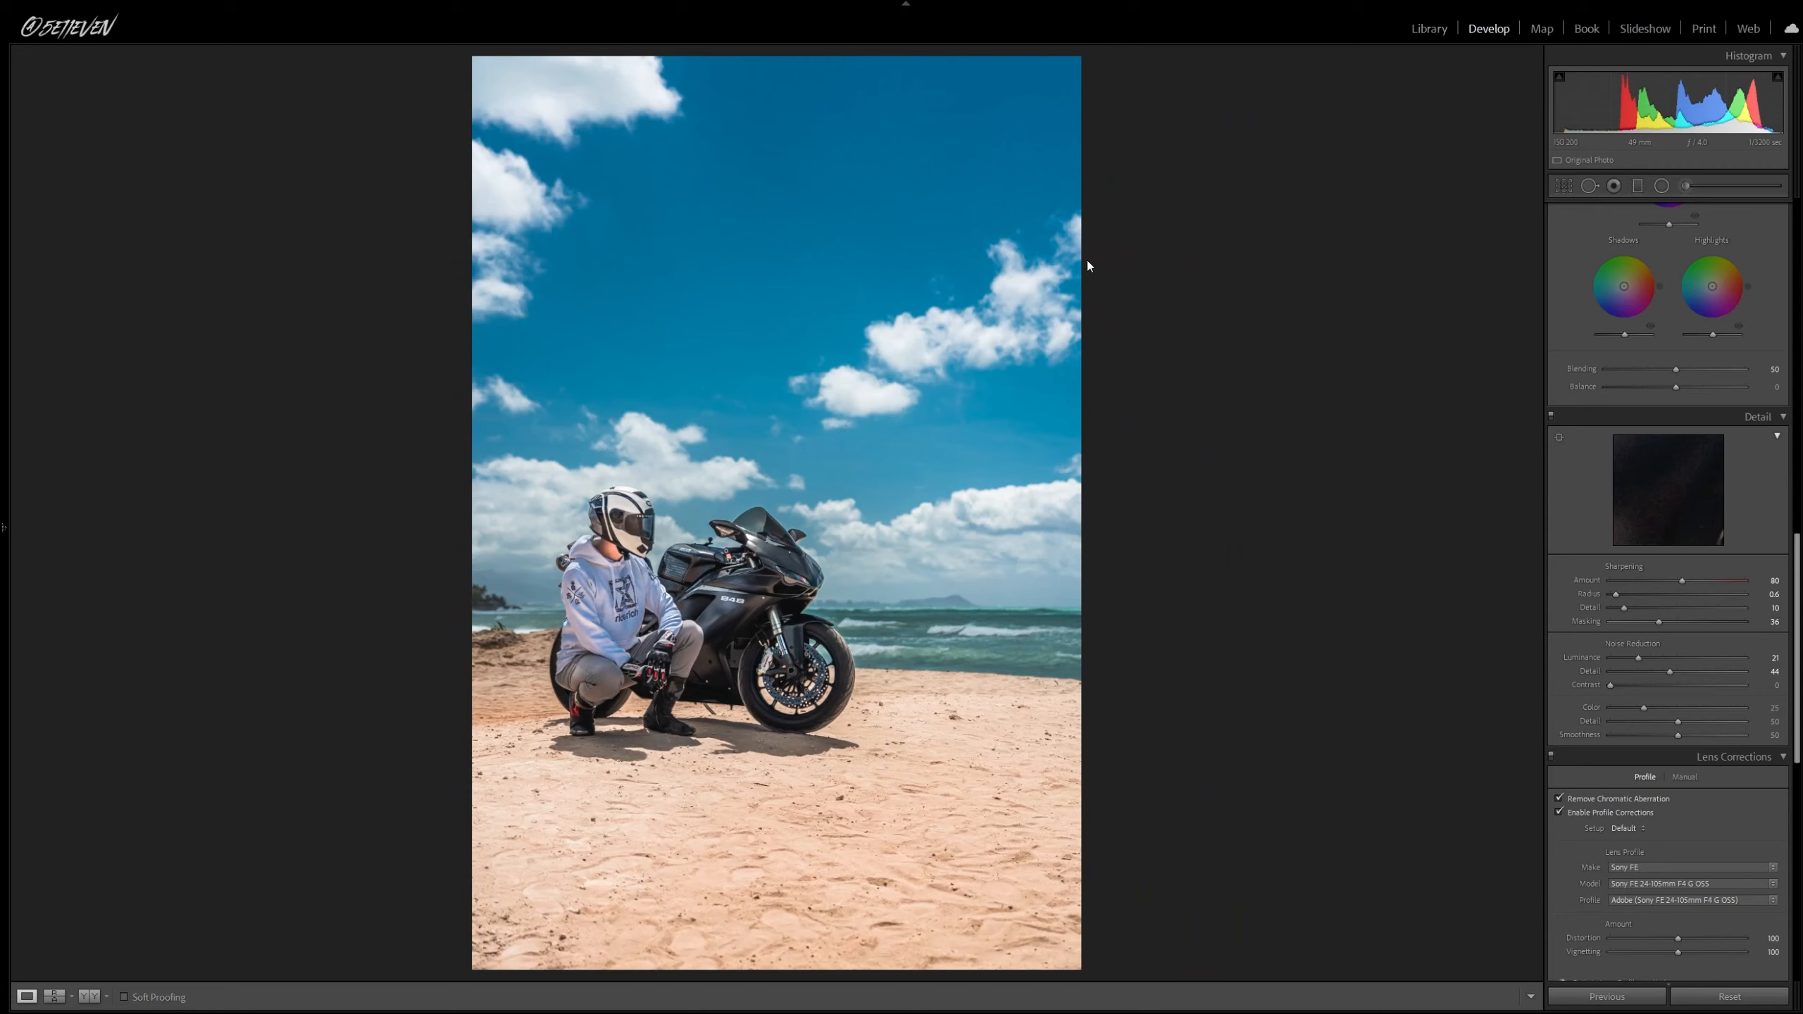
- Crop the photo to the 4 x 5 / 8 x 10 aspect ratio, trimming sky above and sand below the subjects
key("r")
left_click(1731, 234)
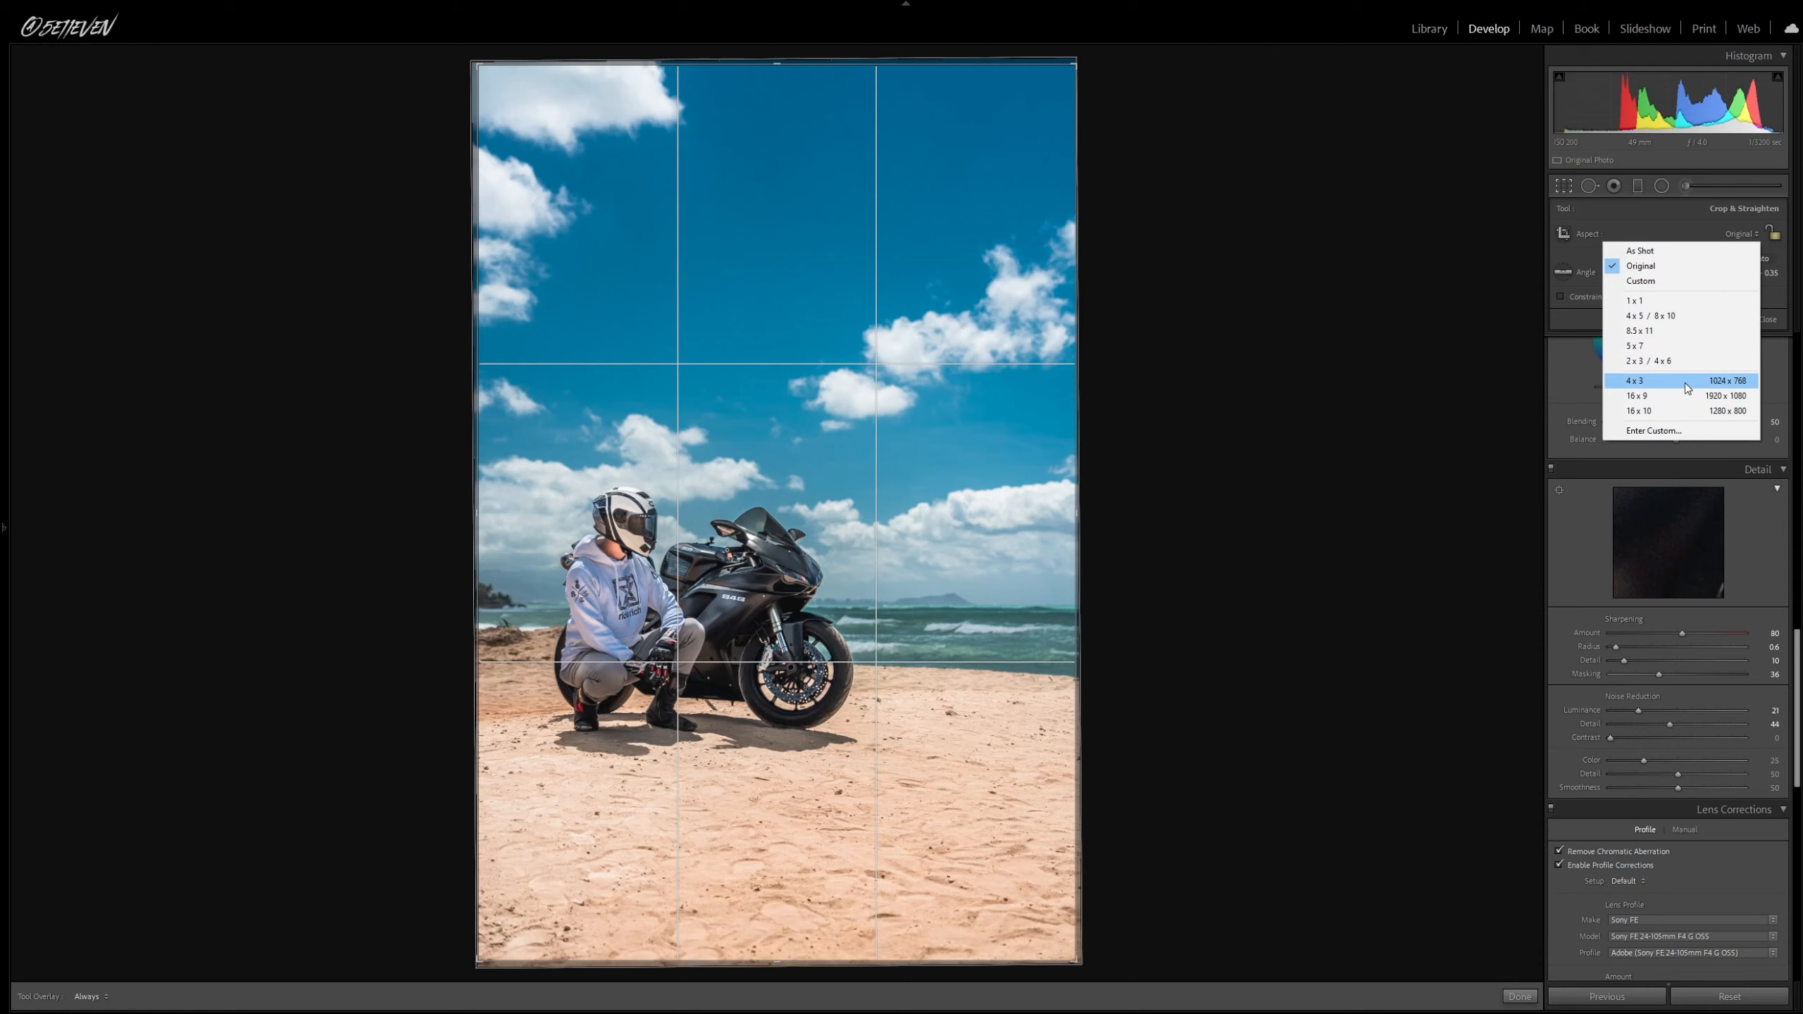
left_click(1685, 316)
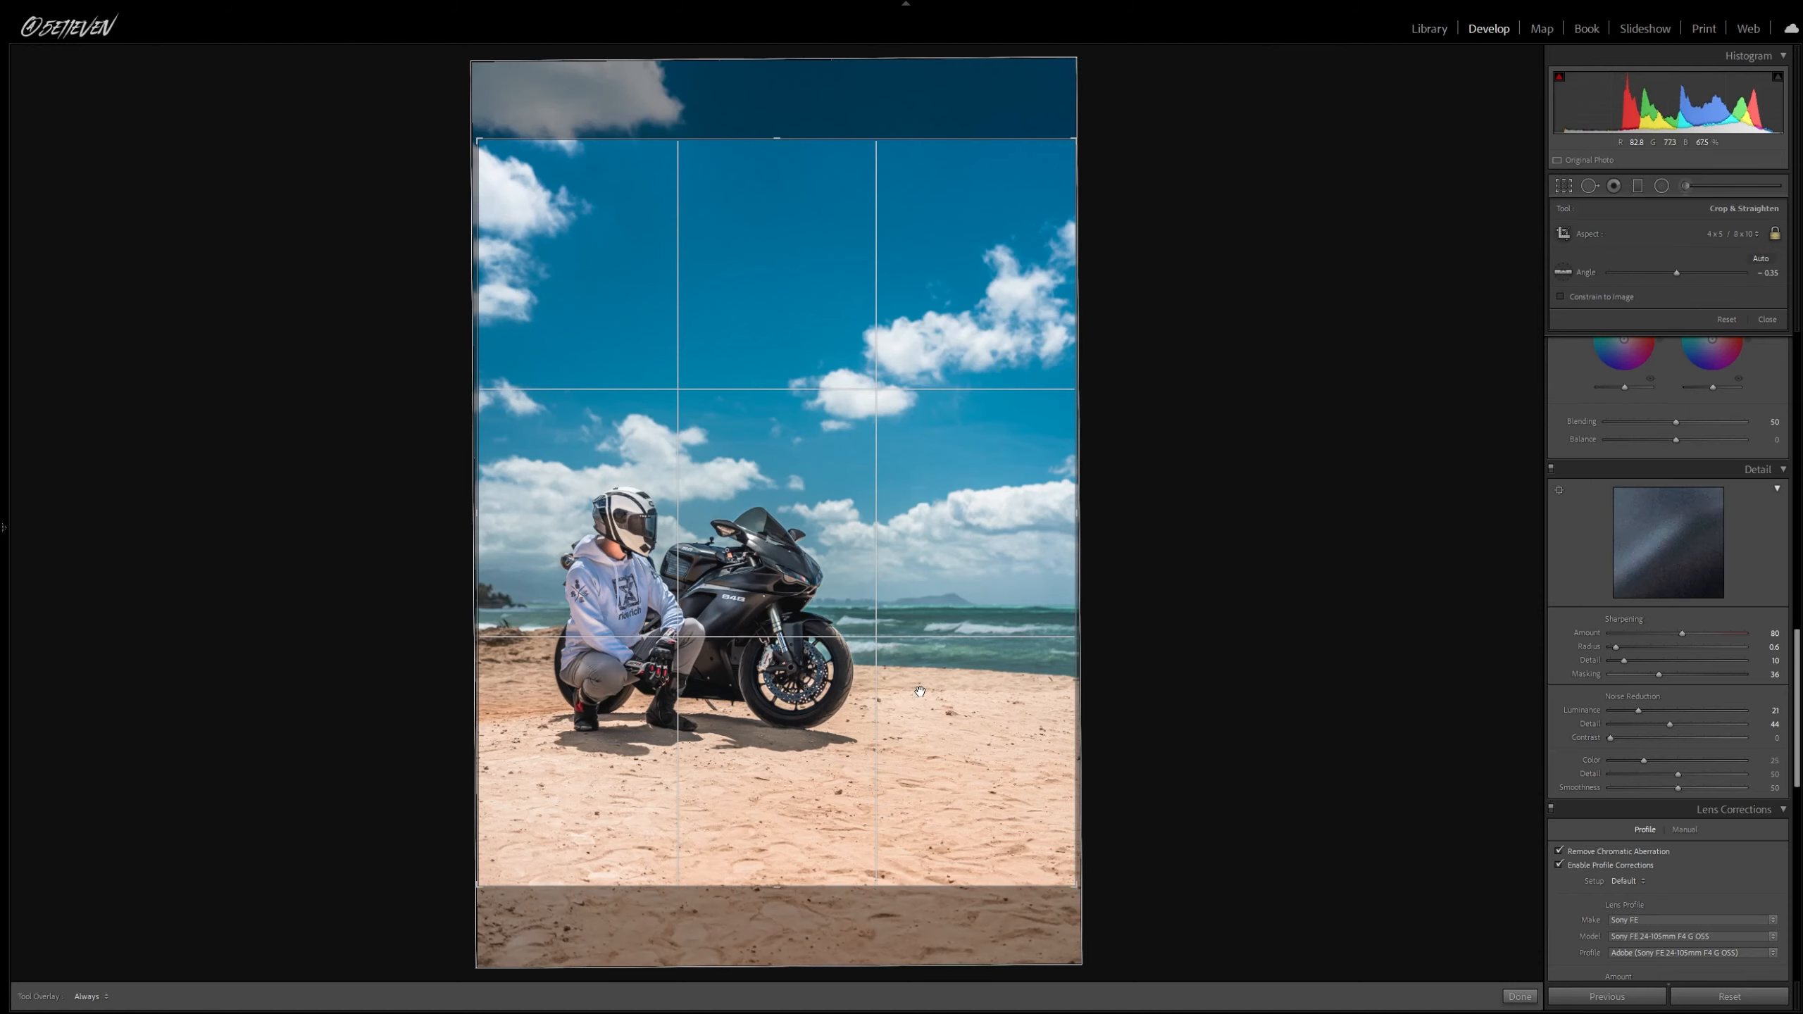
key("Return")
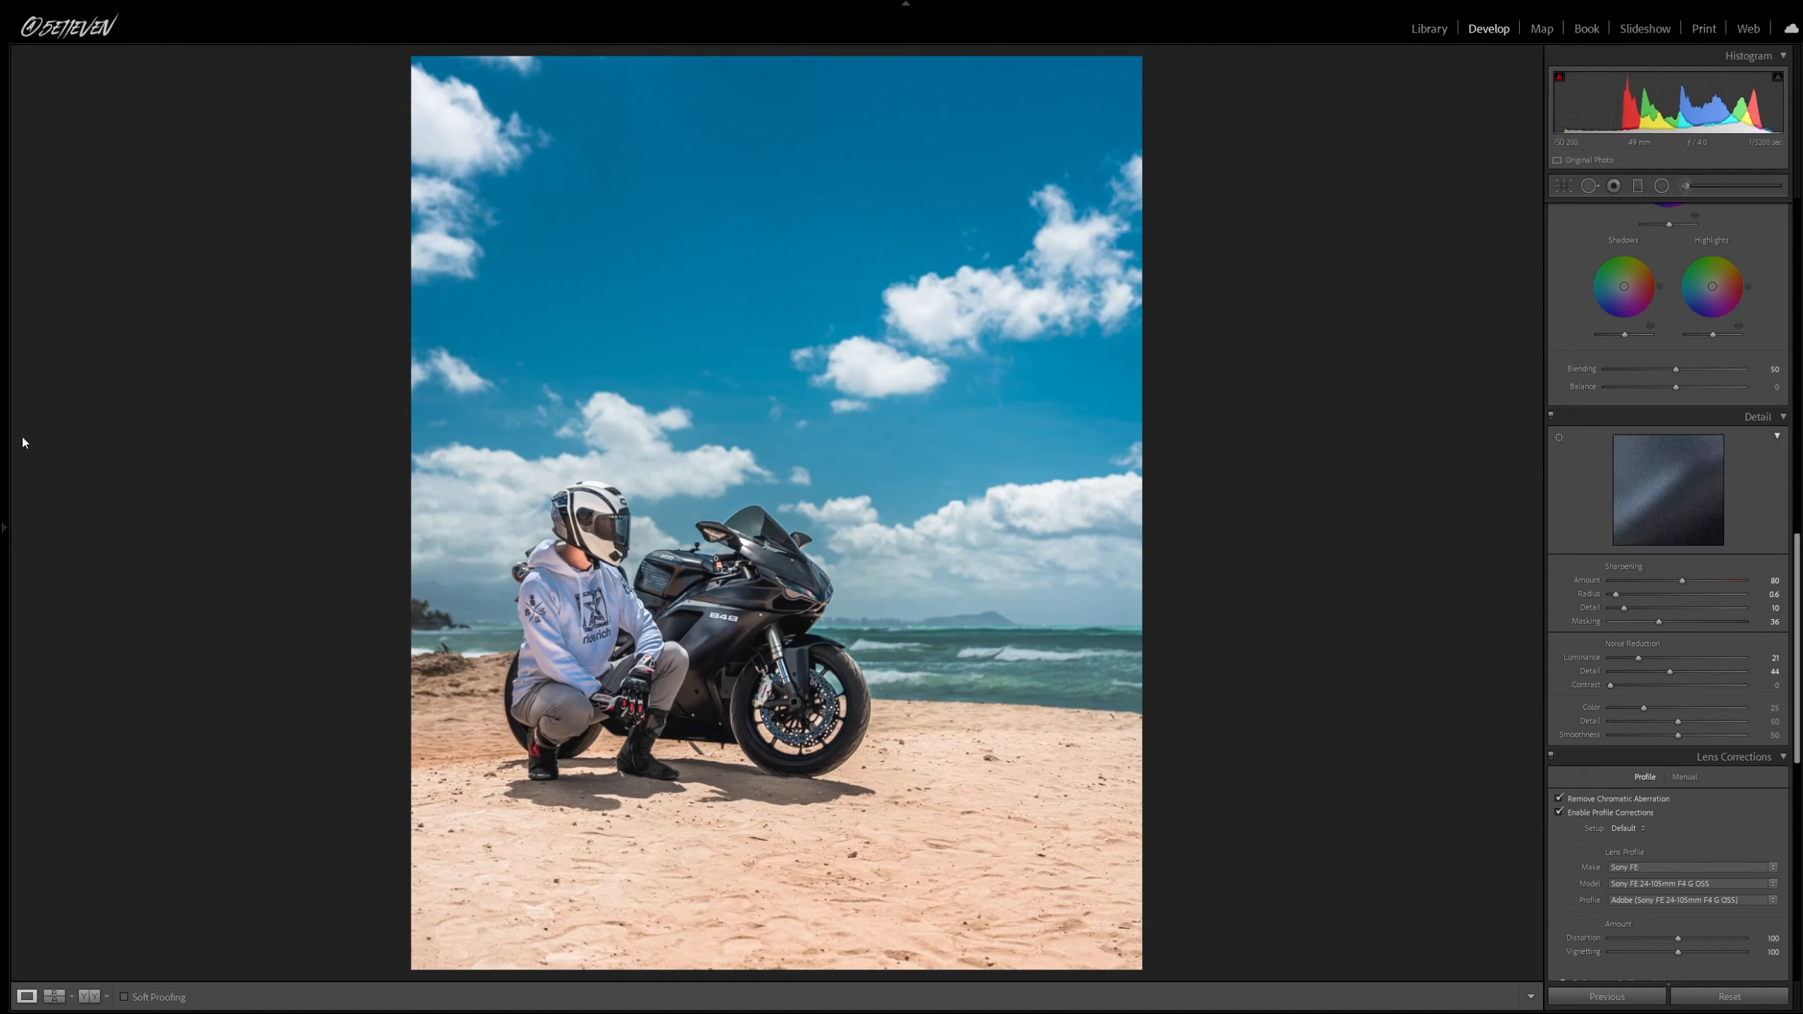
- Compare the edited photo with the original in the Before/After Left/Right view
left_click(108, 998)
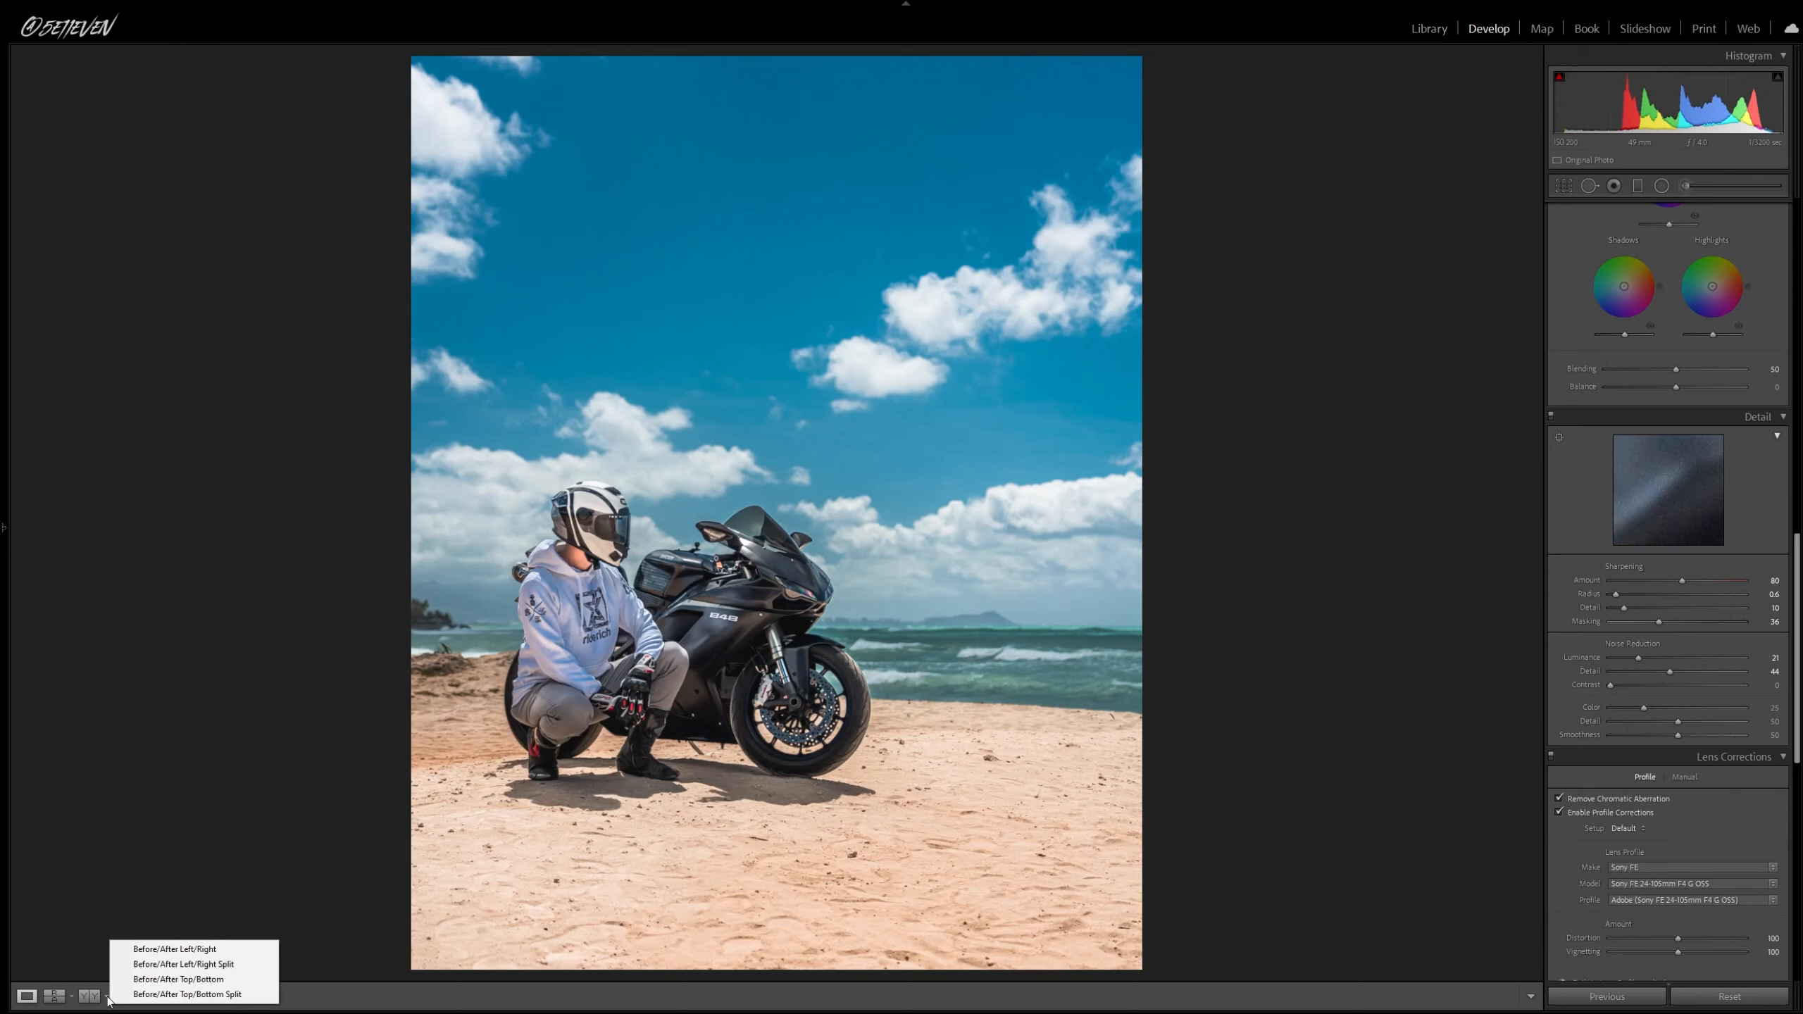
left_click(168, 950)
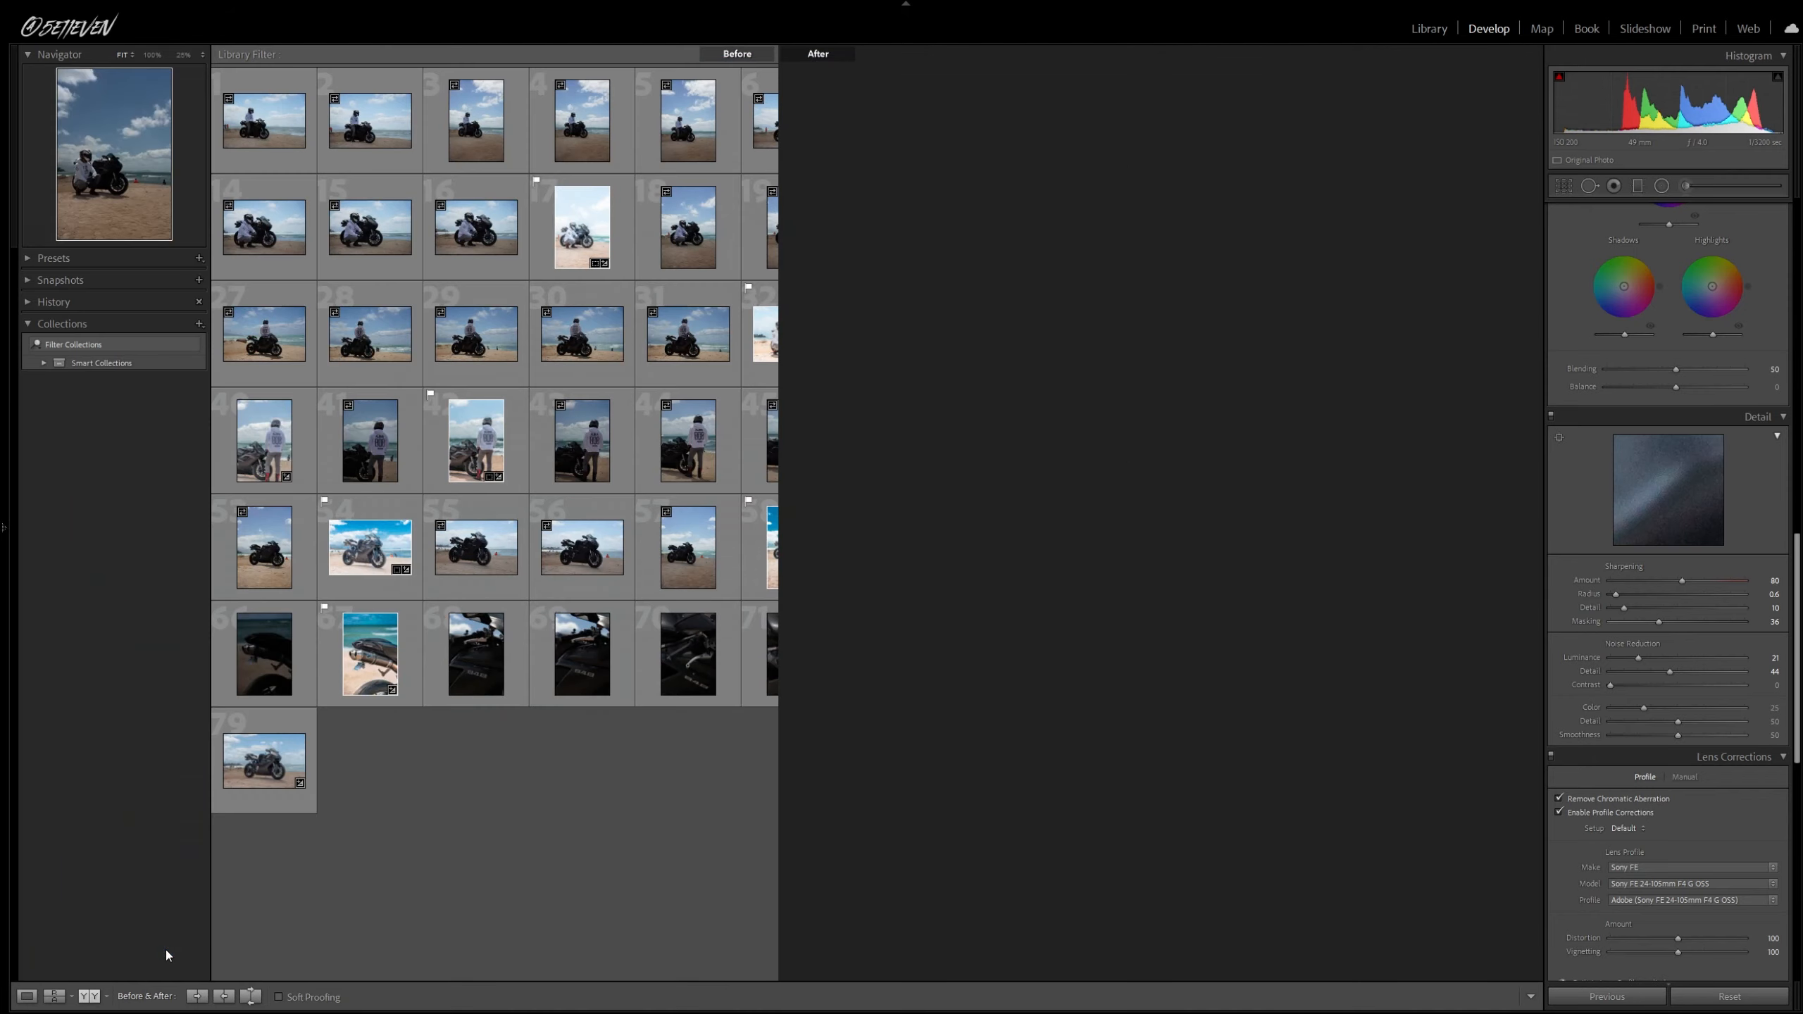